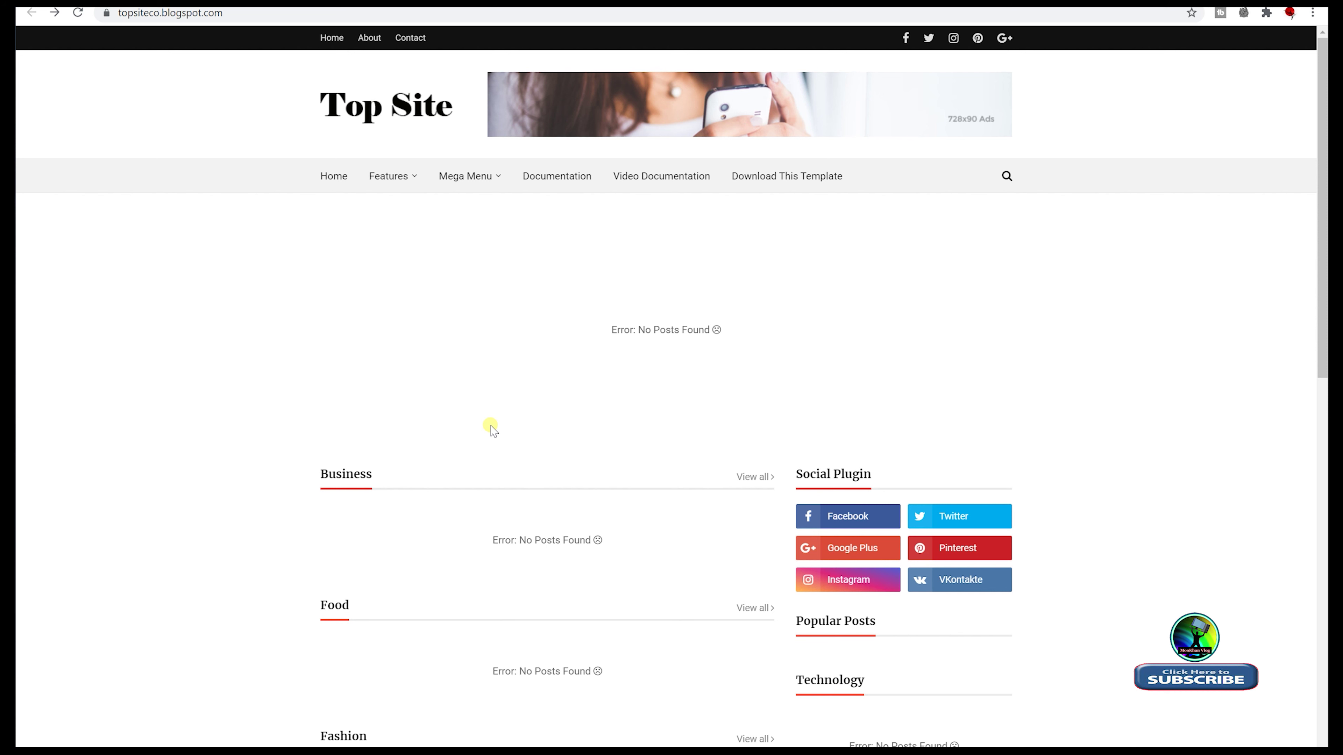
# - Open the Main Menu link list from the blog's Layout page and review its existing items down to the end
pyautogui.moveTo(391, 178)
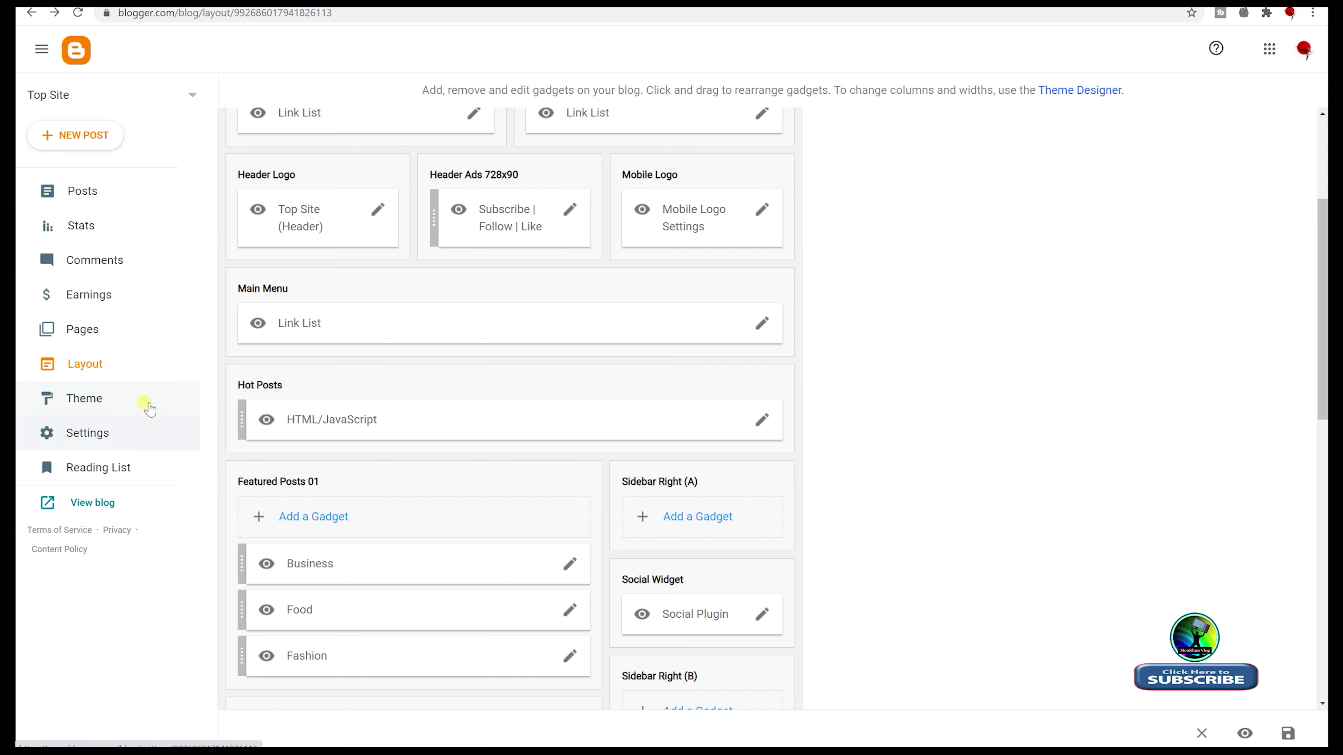
pyautogui.click(109, 364)
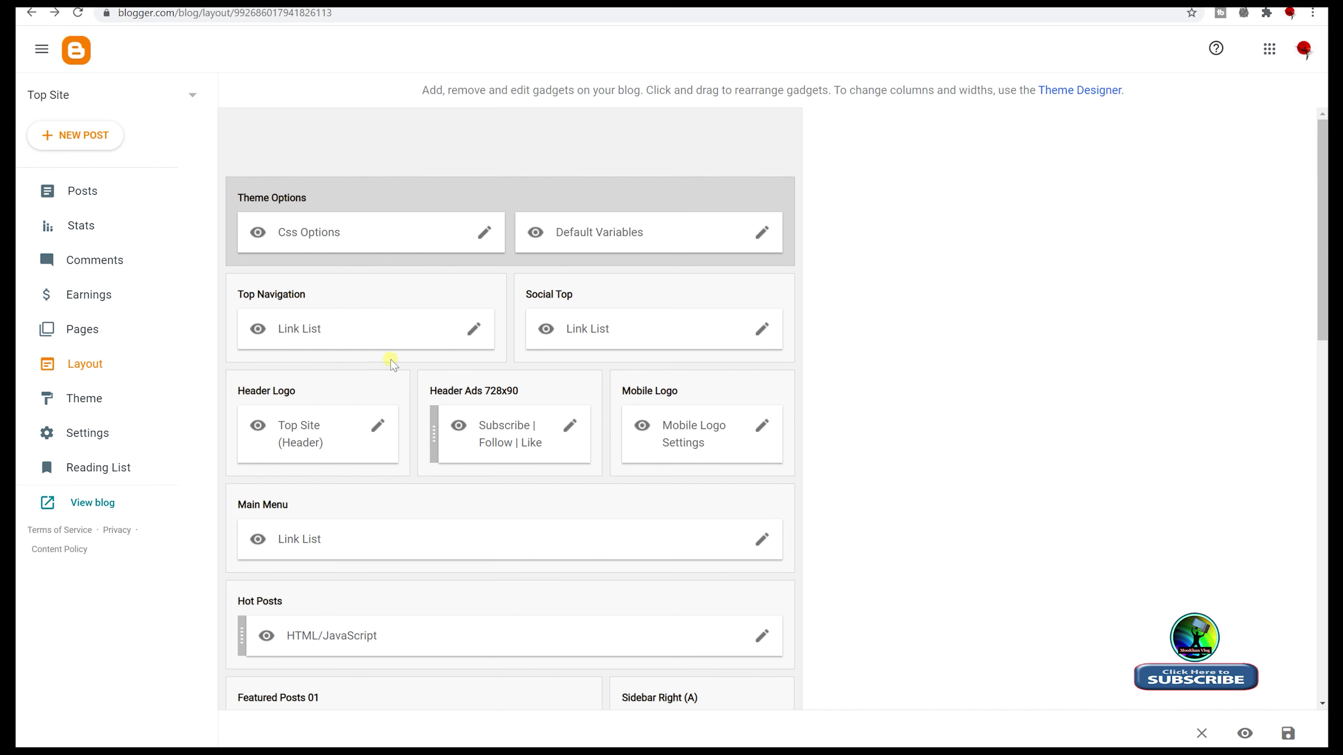
pyautogui.scroll(-3, 389, 360)
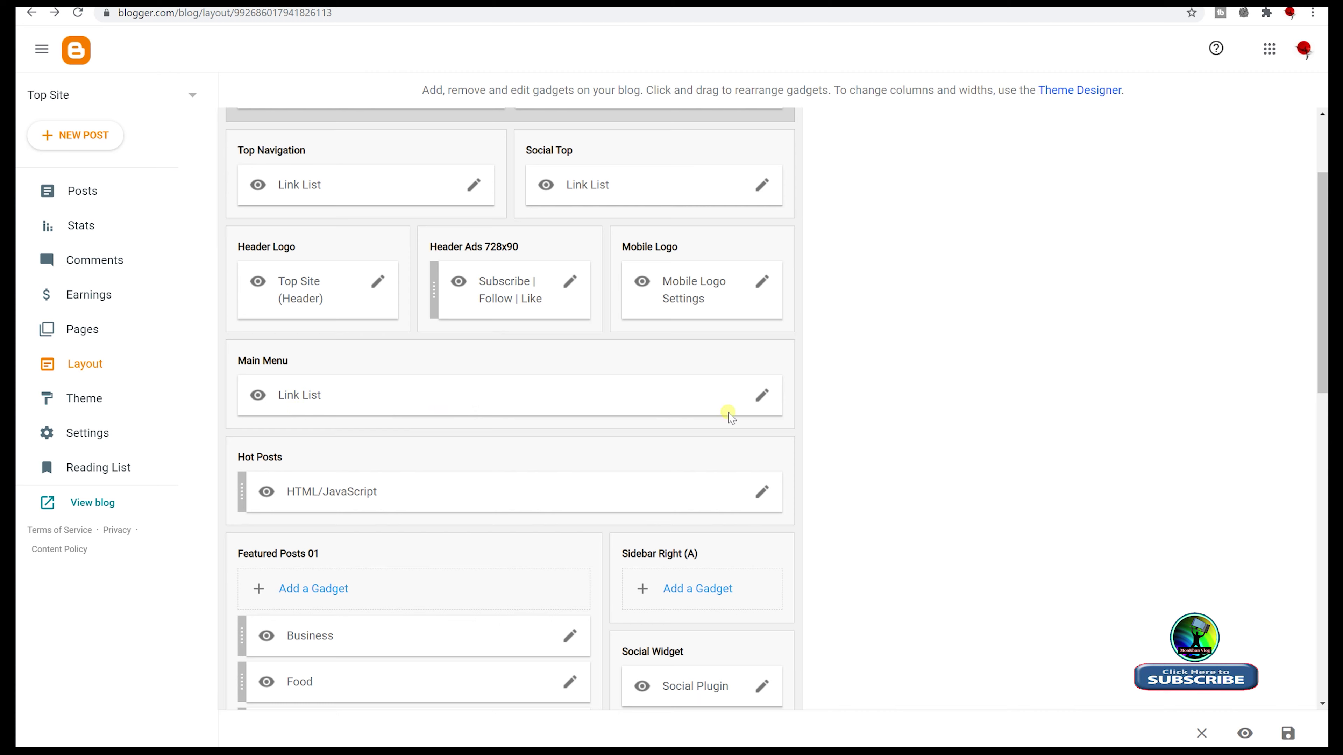
pyautogui.click(765, 401)
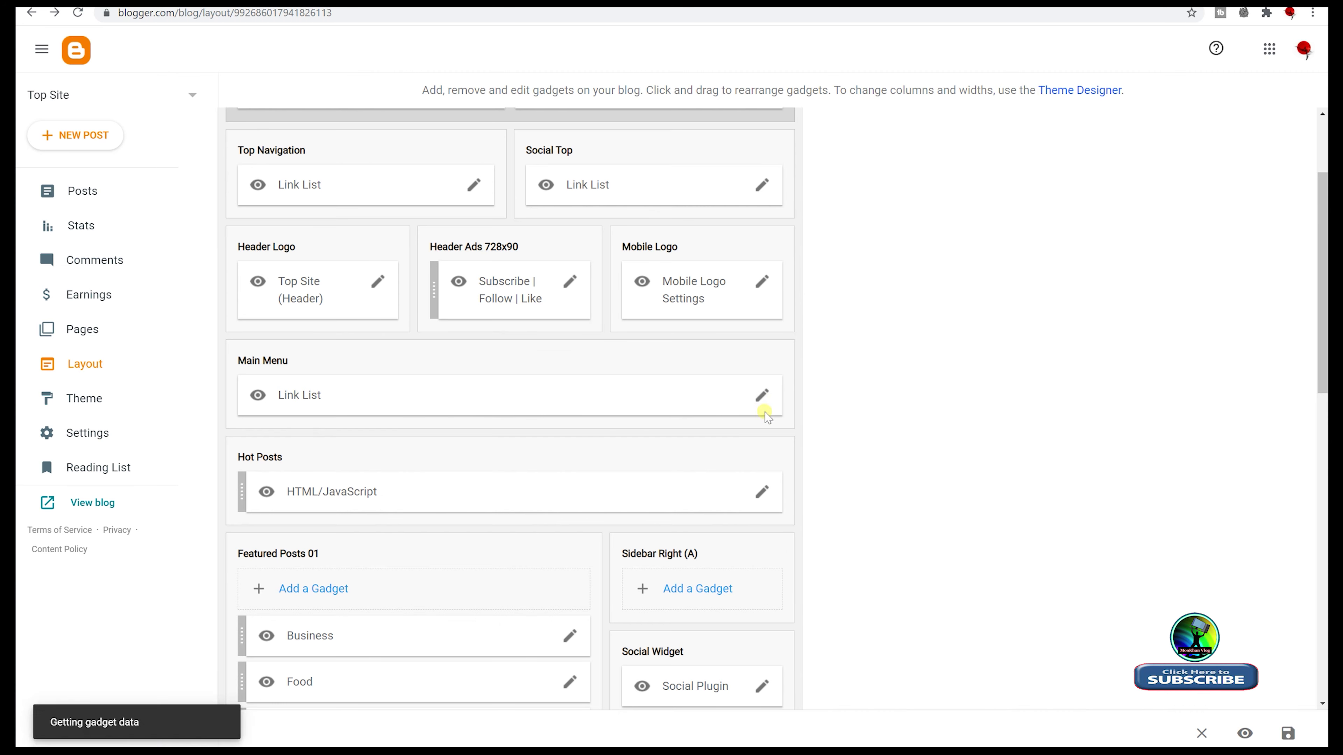
pyautogui.scroll(-3, 751, 405)
pyautogui.scroll(-2, 639, 390)
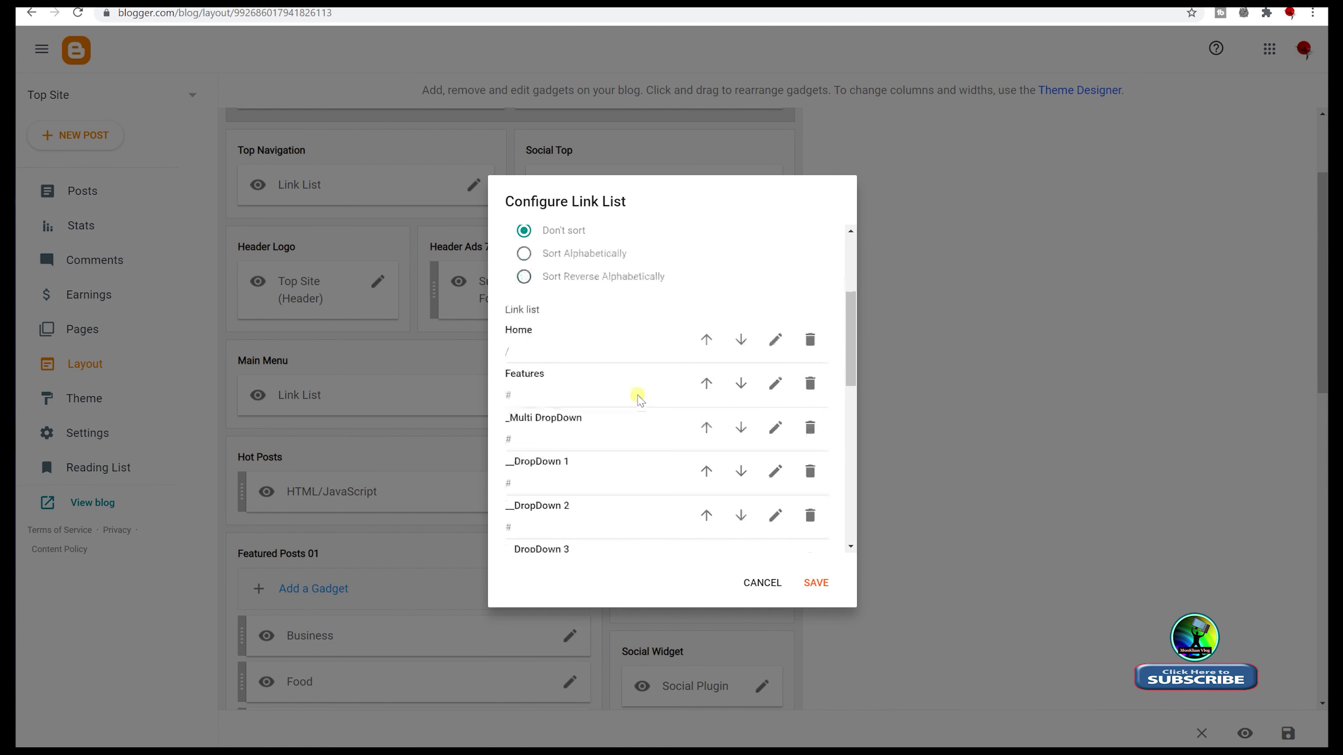
pyautogui.scroll(-3, 608, 423)
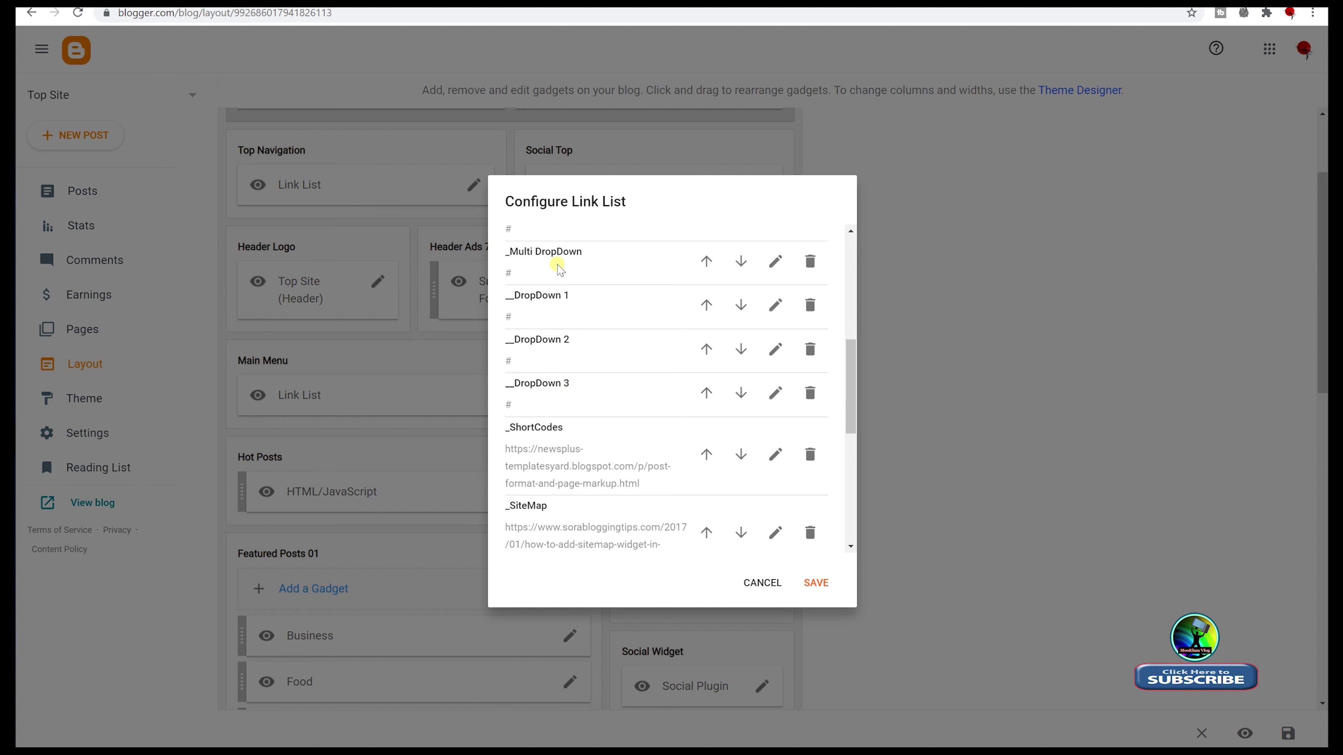
pyautogui.scroll(-8, 623, 346)
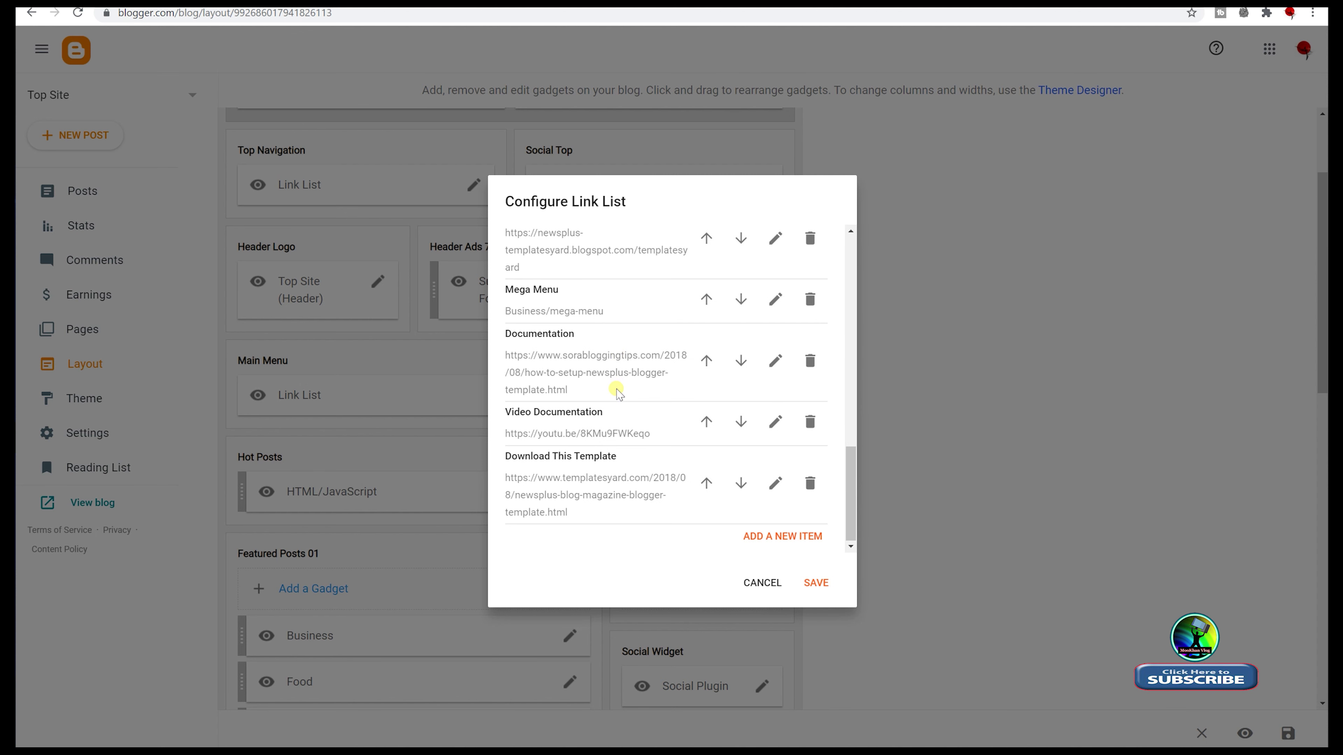
pyautogui.click(365, 3)
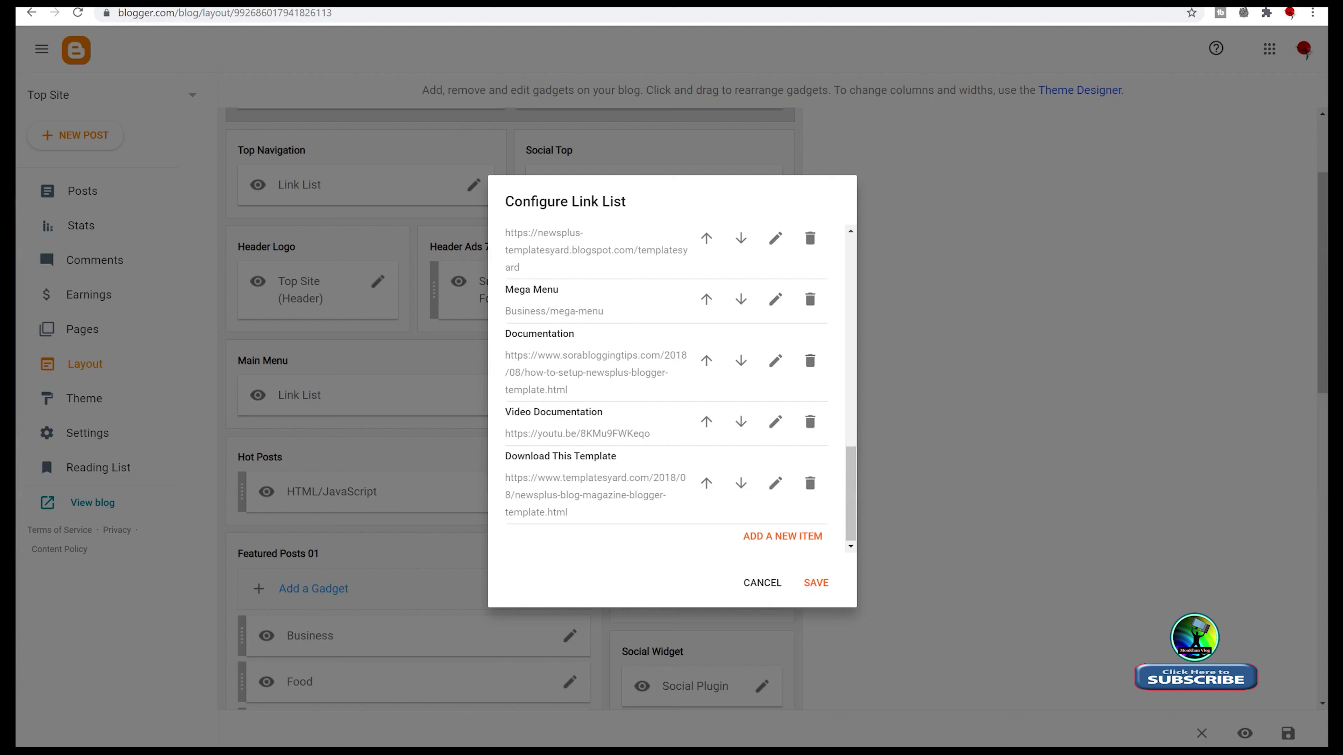
pyautogui.click(240, 2)
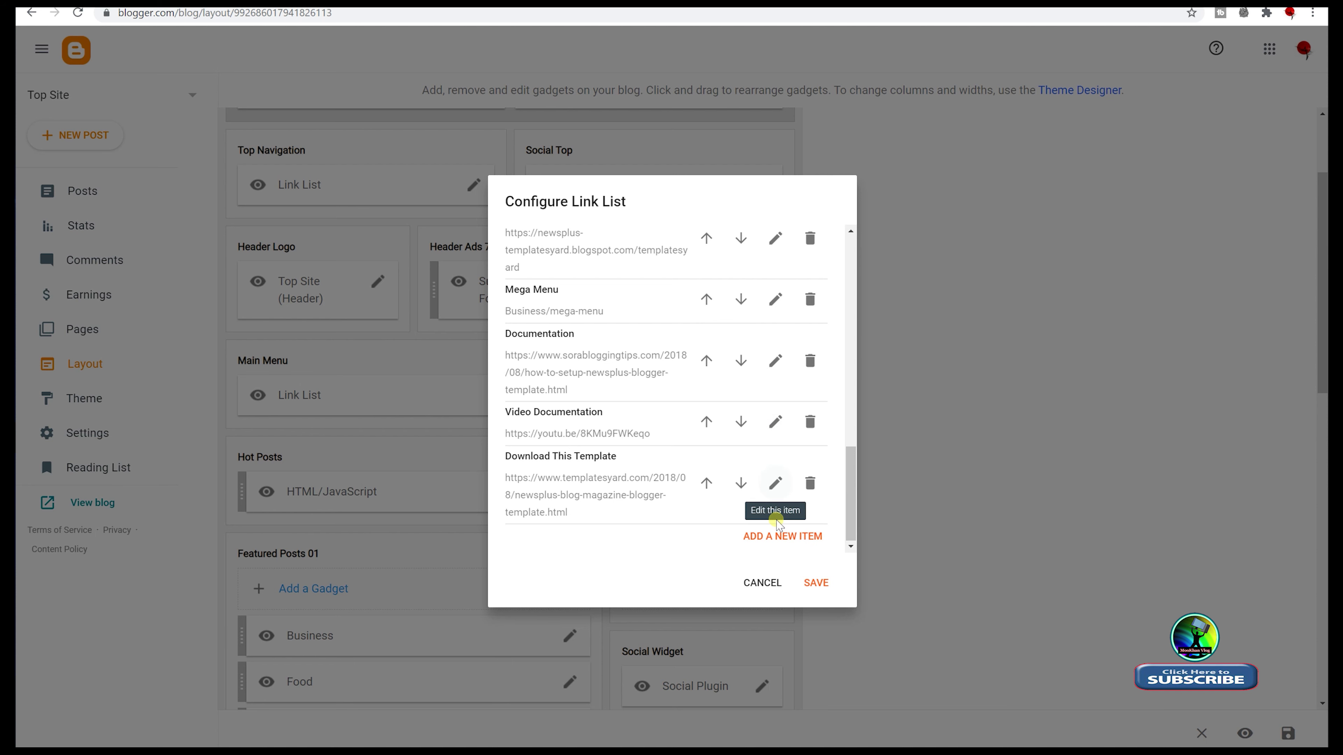
pyautogui.click(788, 537)
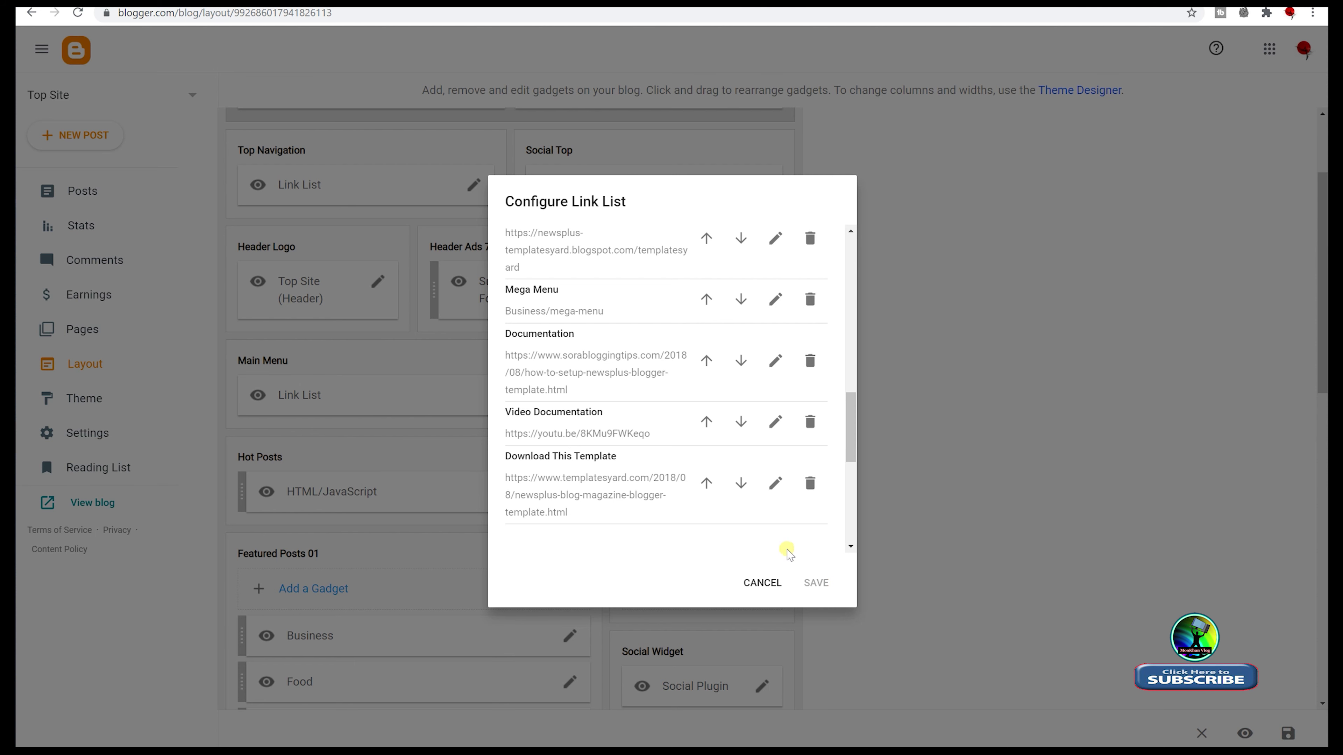
pyautogui.scroll(-6, 766, 449)
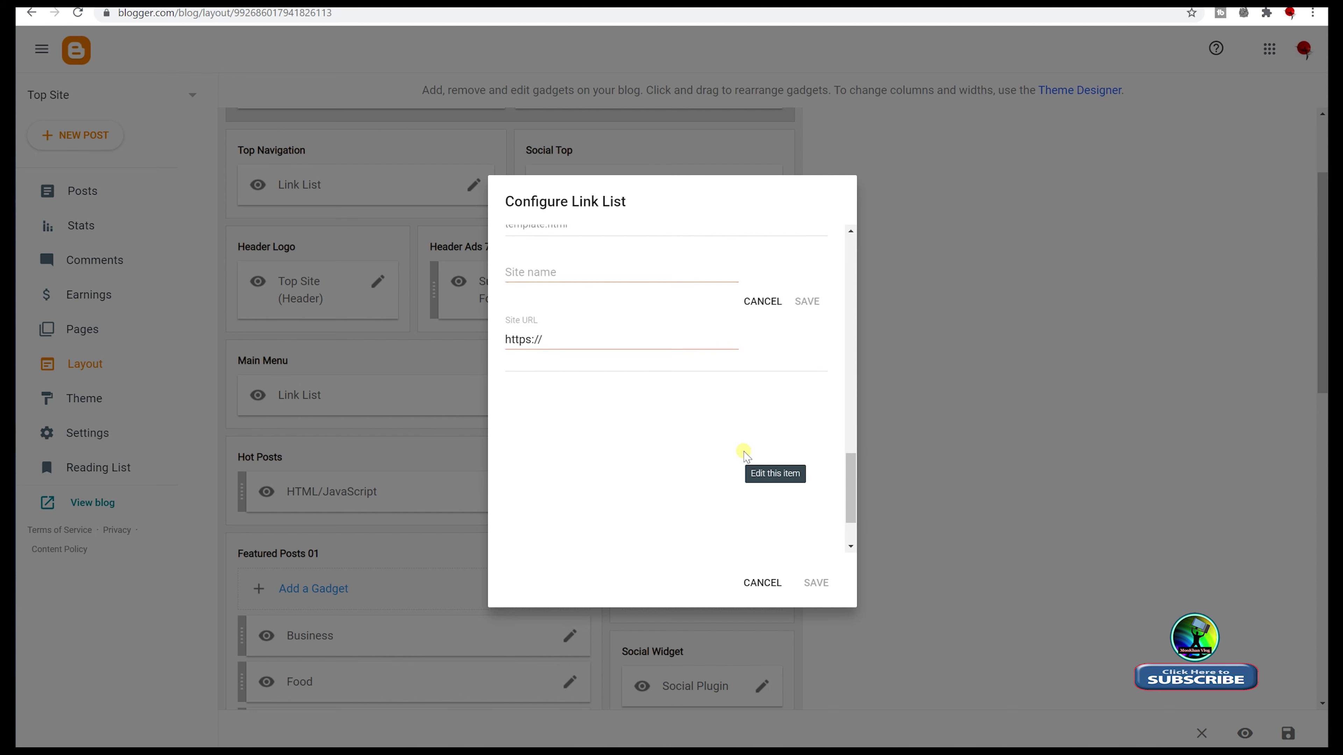
pyautogui.scroll(3, 725, 450)
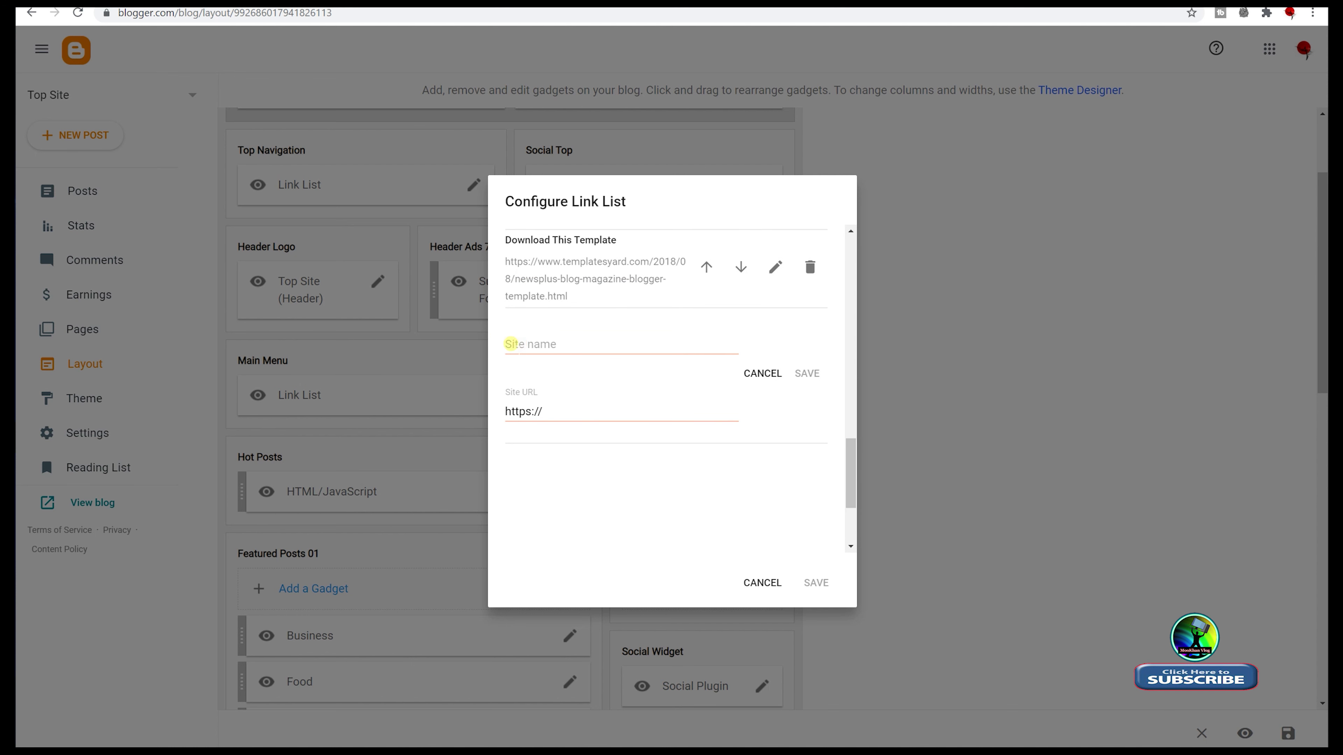
pyautogui.click(517, 344)
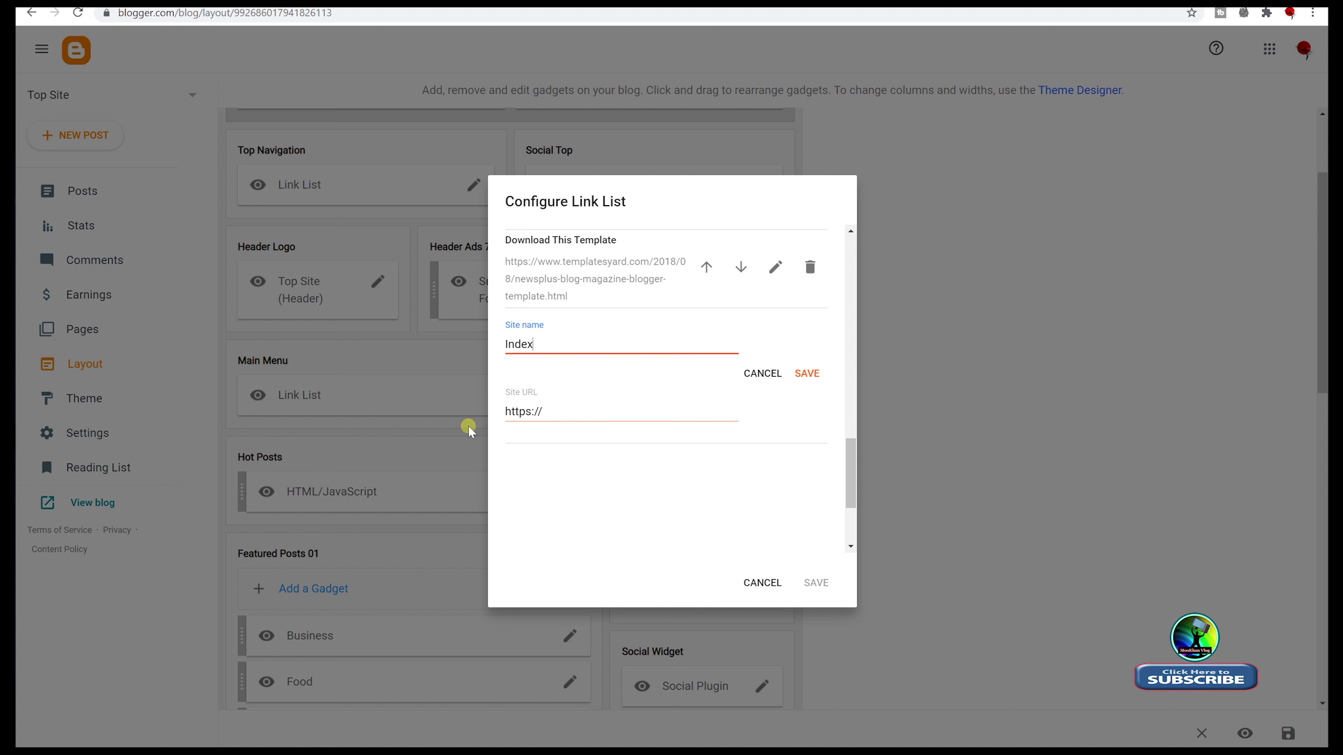
pyautogui.click(807, 374)
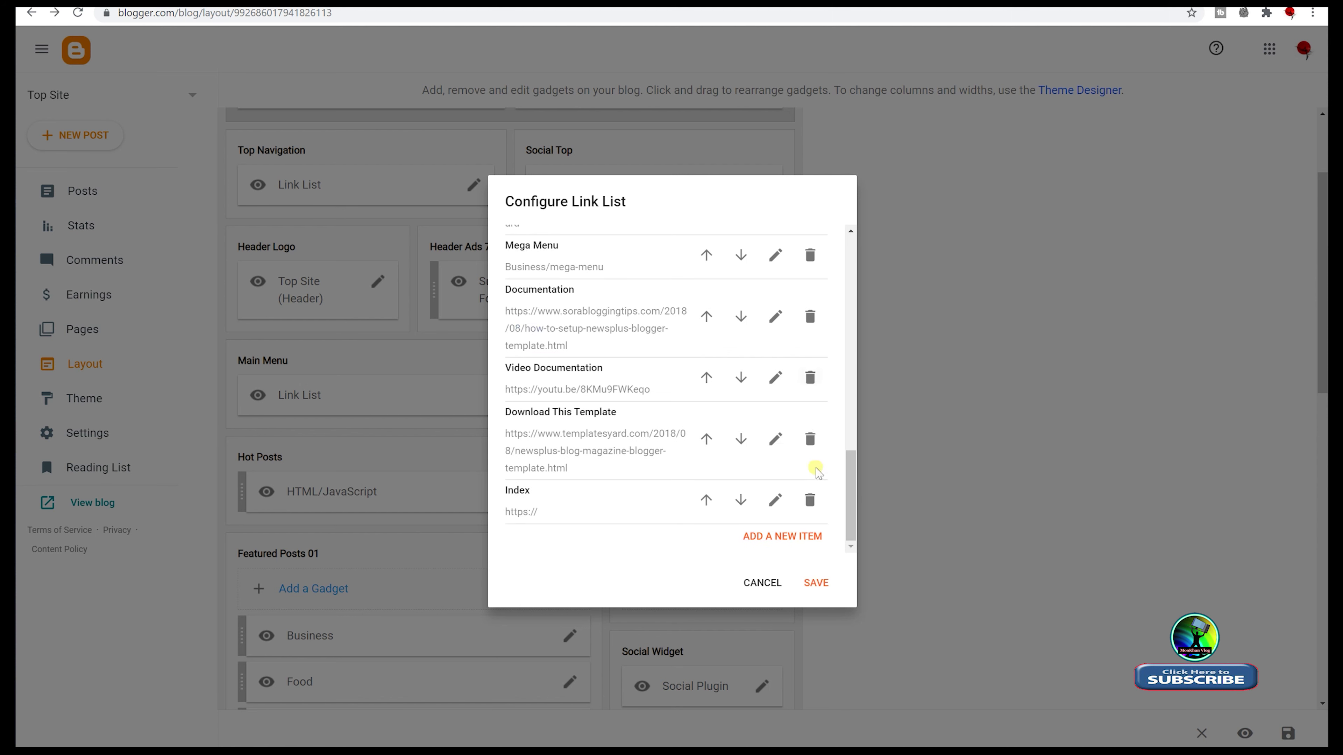
pyautogui.click(818, 583)
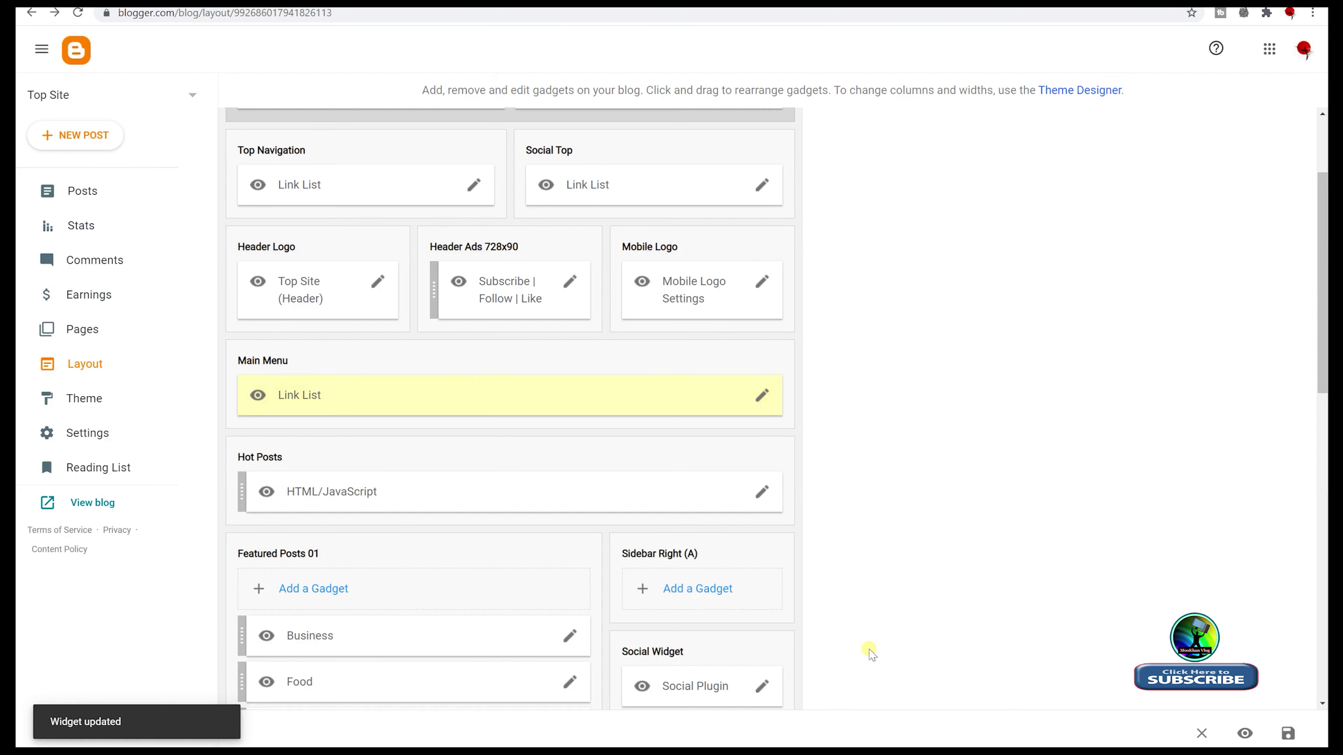
pyautogui.click(1289, 734)
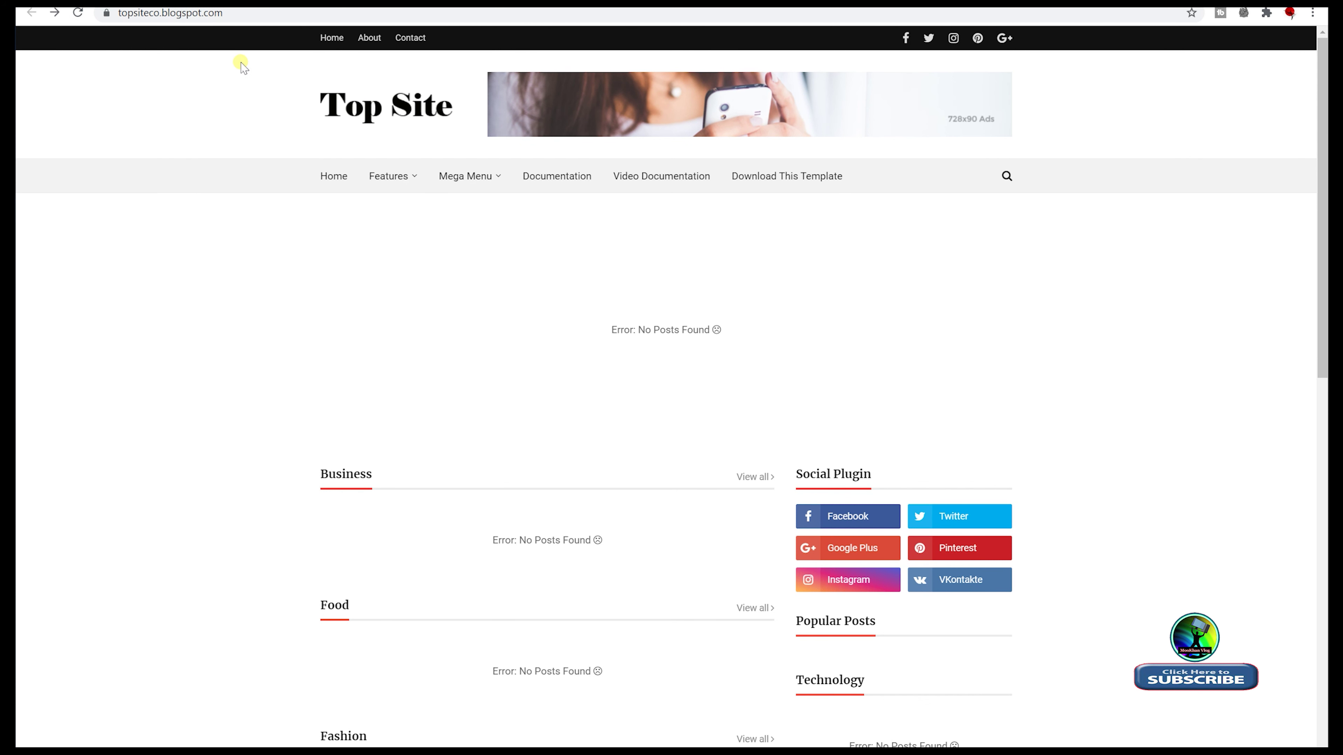
# - Reload the live blog and check its main menu for the Index item and the Features drop-down
pyautogui.click(78, 12)
pyautogui.hotkey('ctrl', 'w')
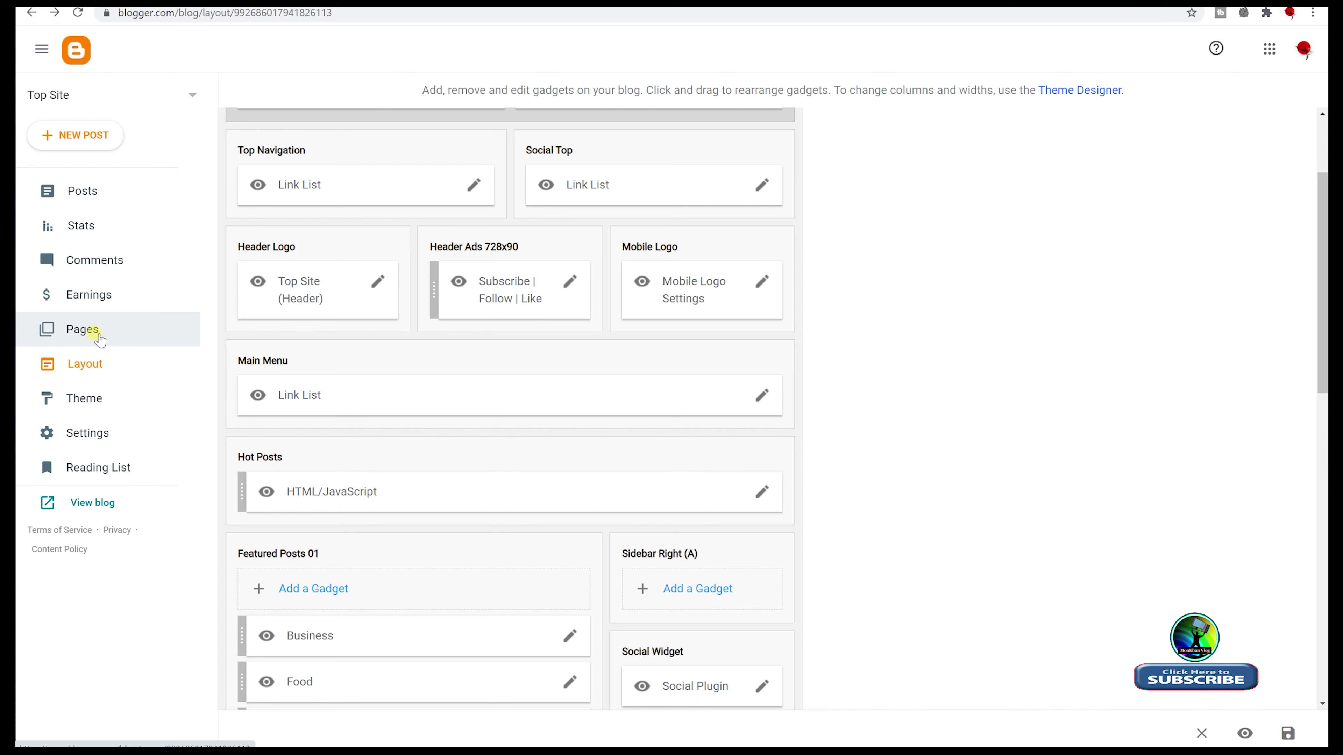
pyautogui.click(430, 4)
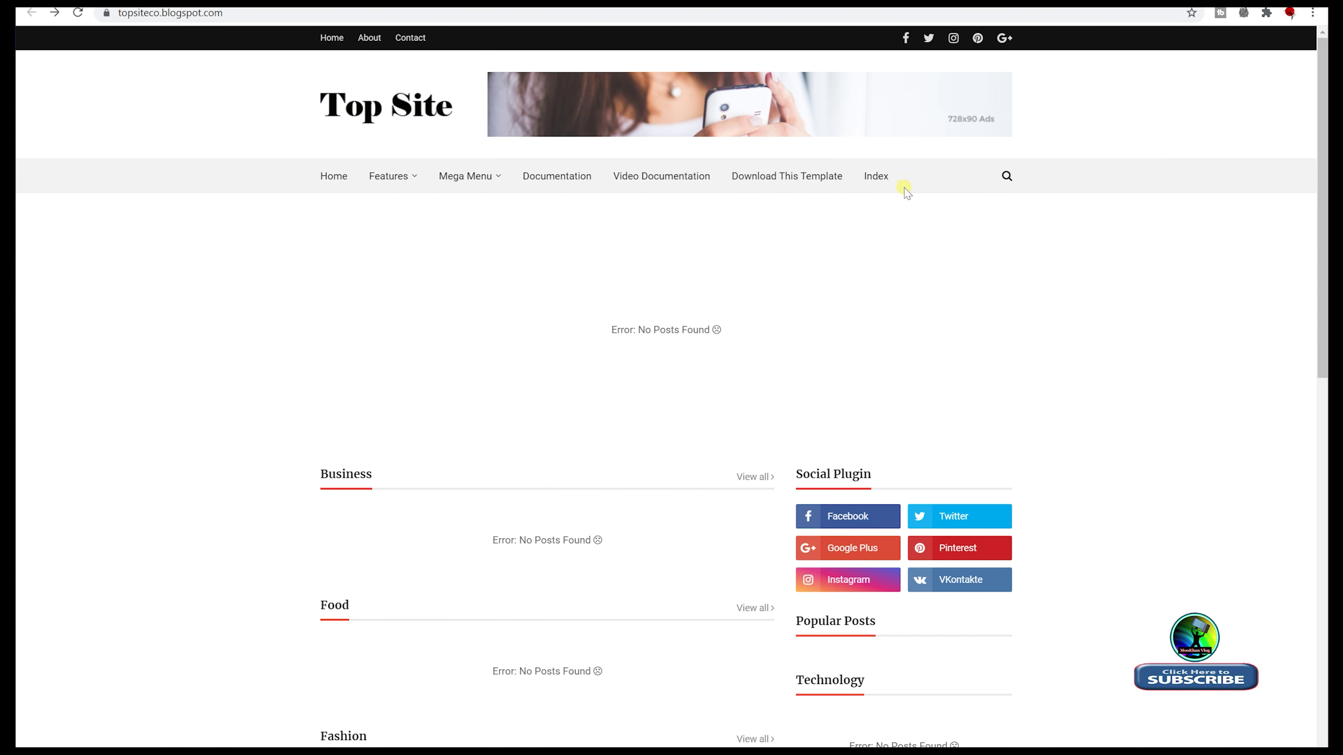
pyautogui.moveTo(393, 176)
pyautogui.moveTo(418, 207)
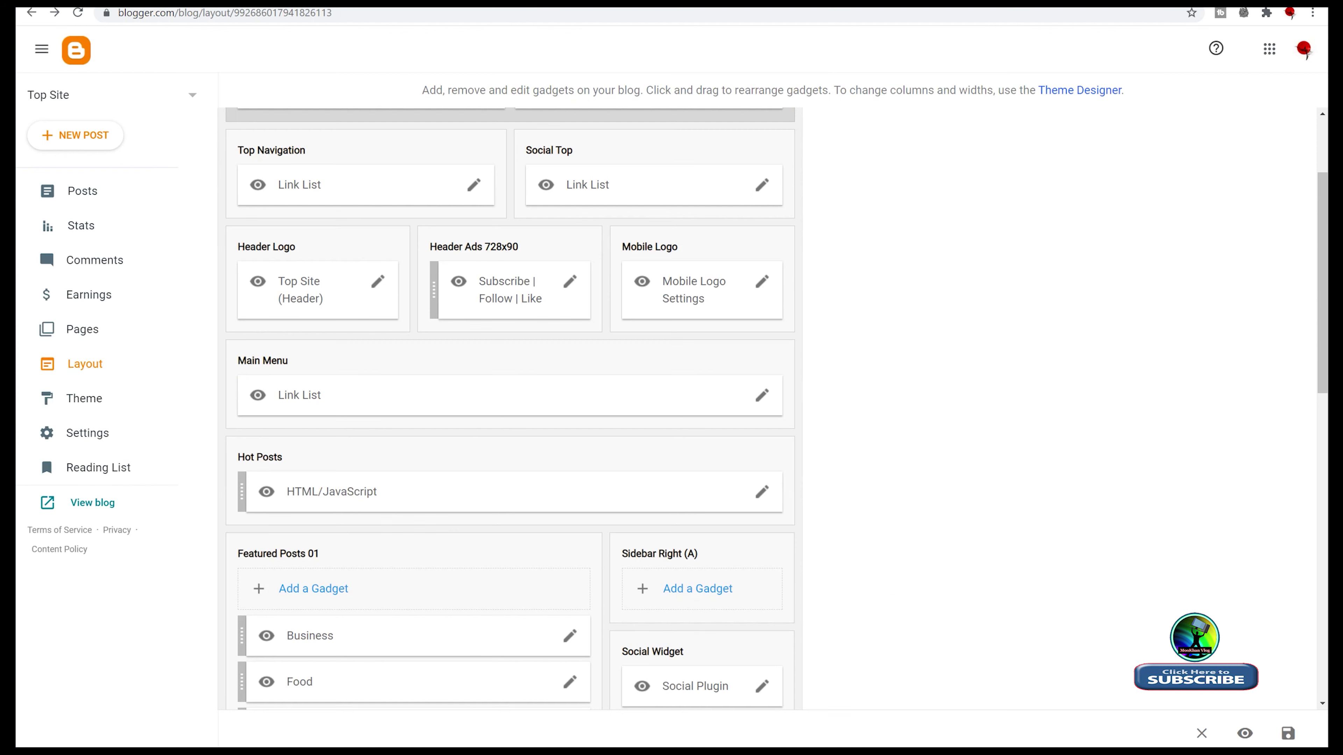
pyautogui.click(764, 397)
pyautogui.scroll(-5, 750, 424)
pyautogui.scroll(-10, 750, 423)
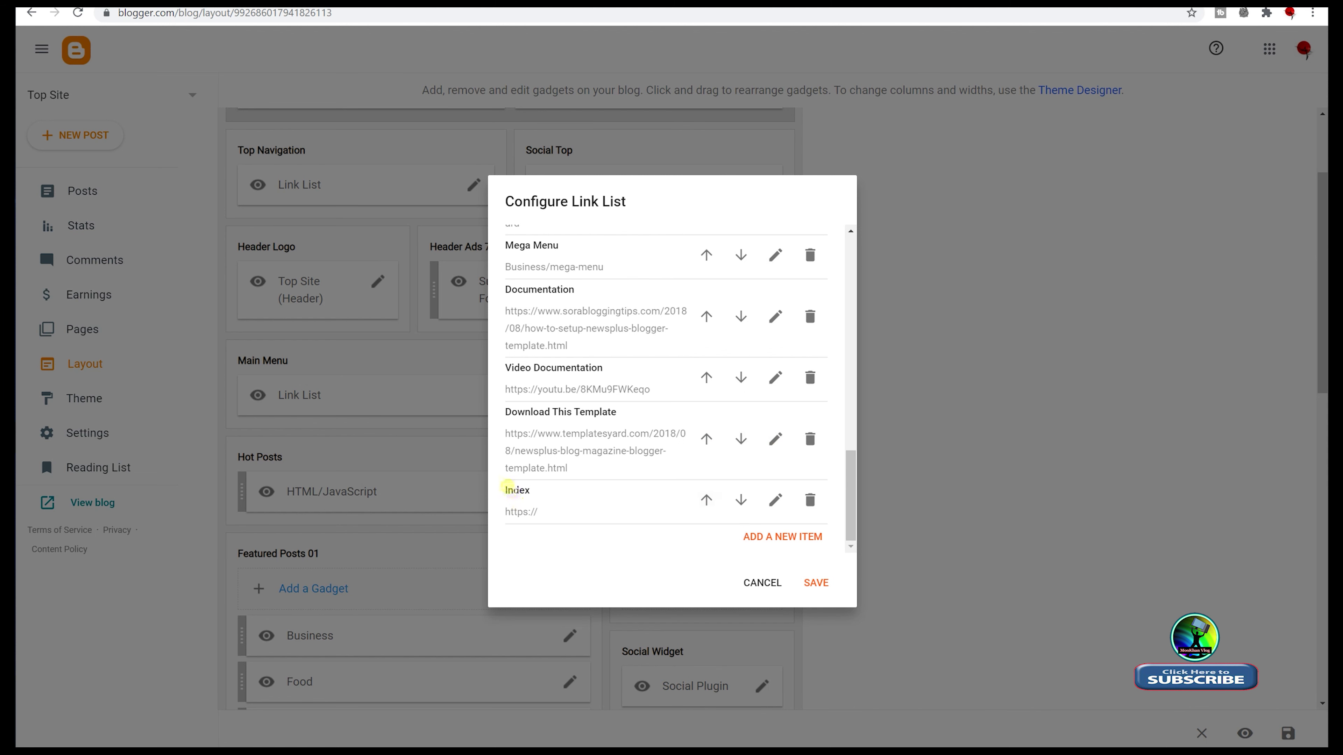
pyautogui.moveTo(519, 493); pyautogui.dragTo(547, 516)
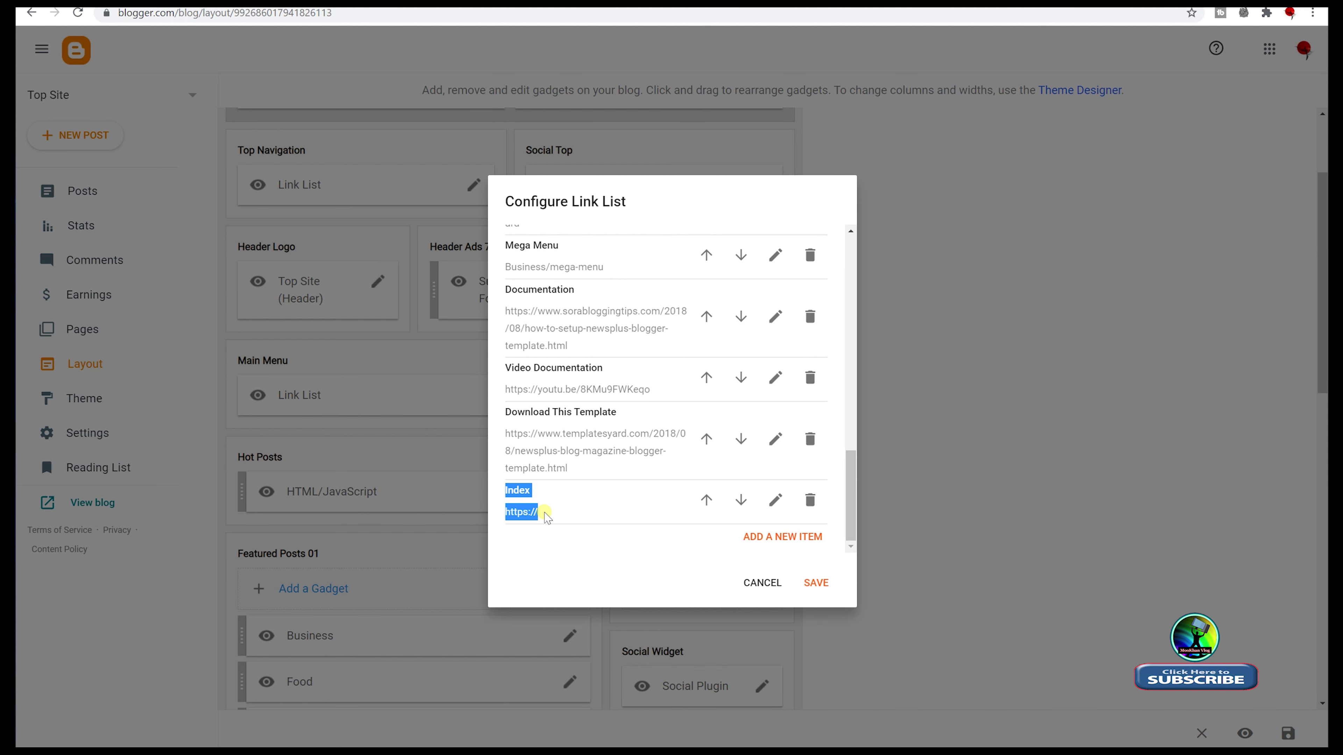
pyautogui.click(557, 531)
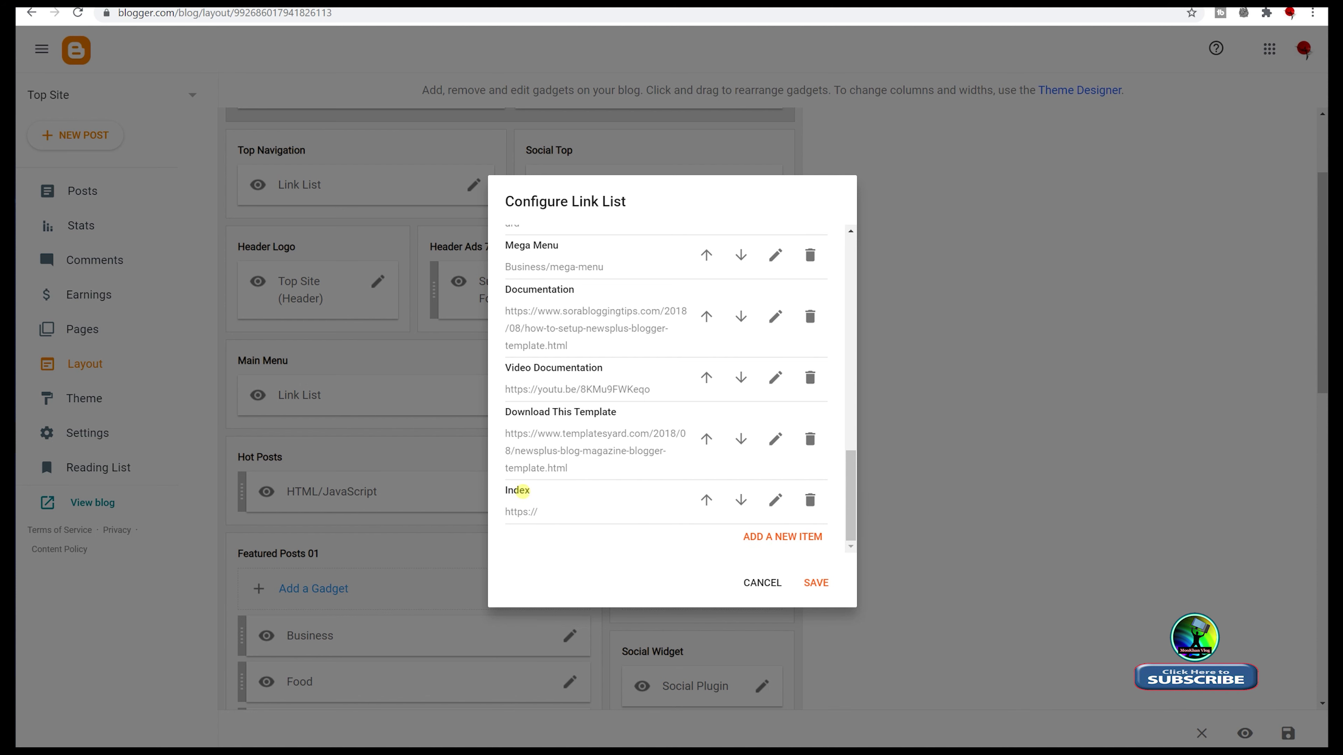
pyautogui.click(769, 545)
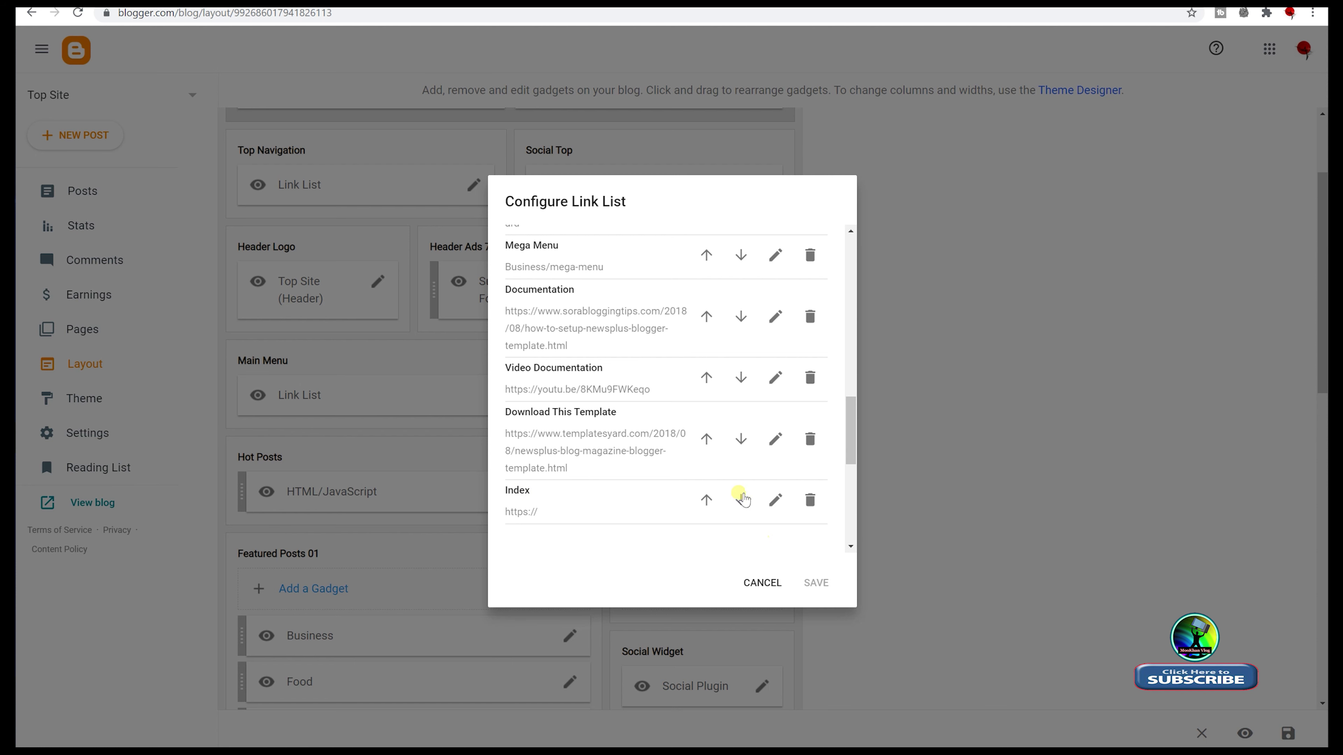
pyautogui.scroll(3, 727, 421)
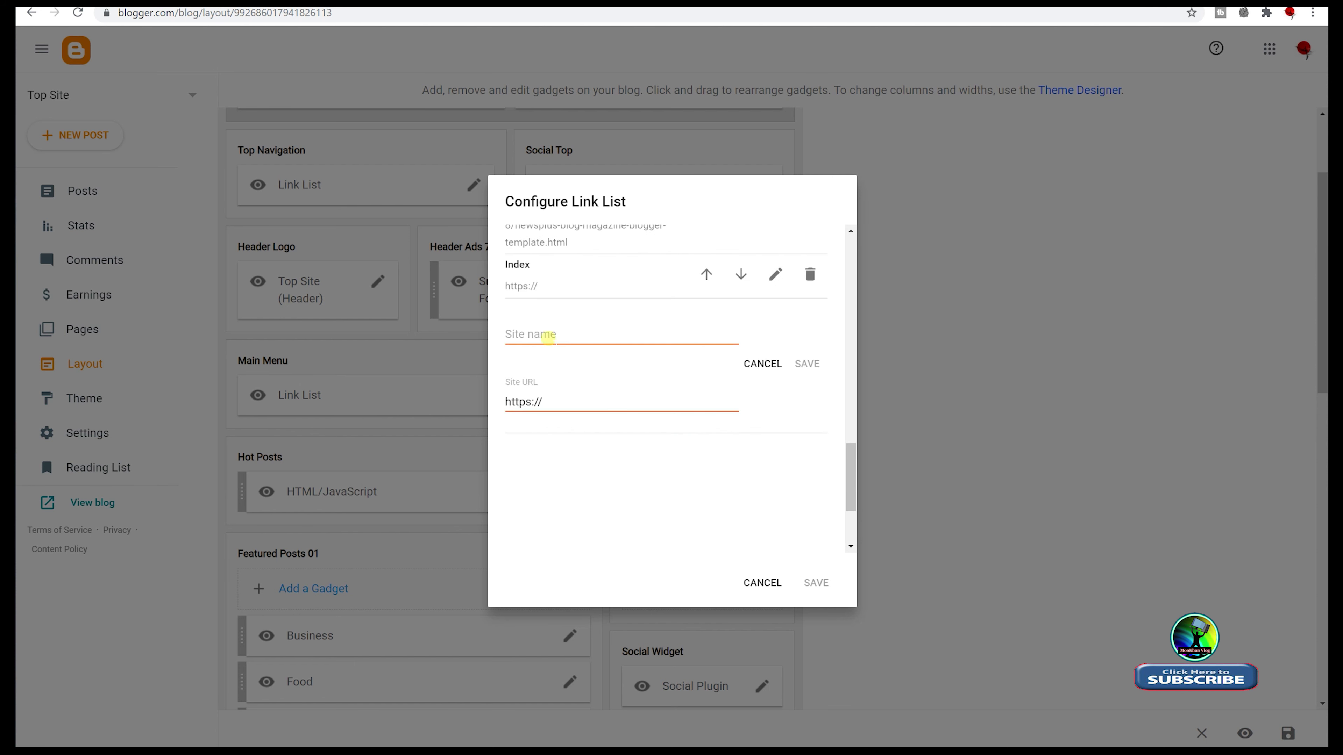
pyautogui.click(536, 330)
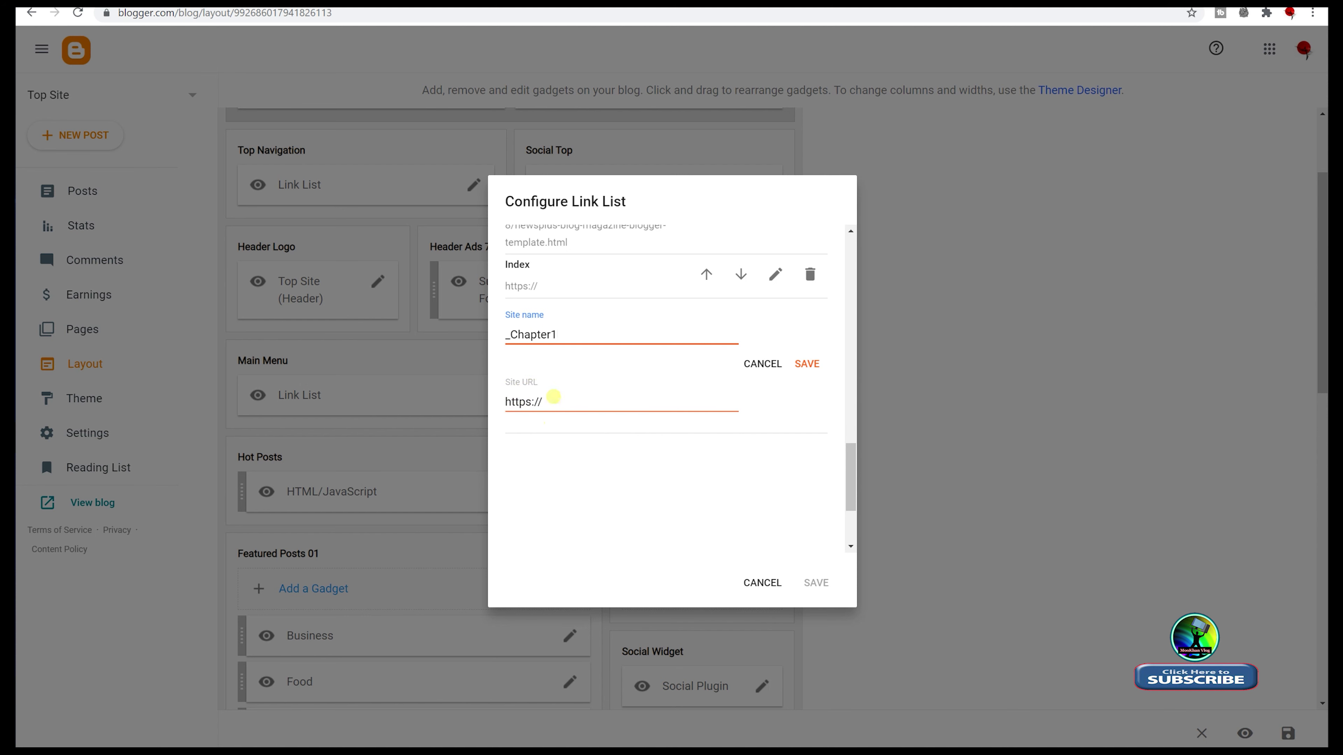
pyautogui.click(816, 368)
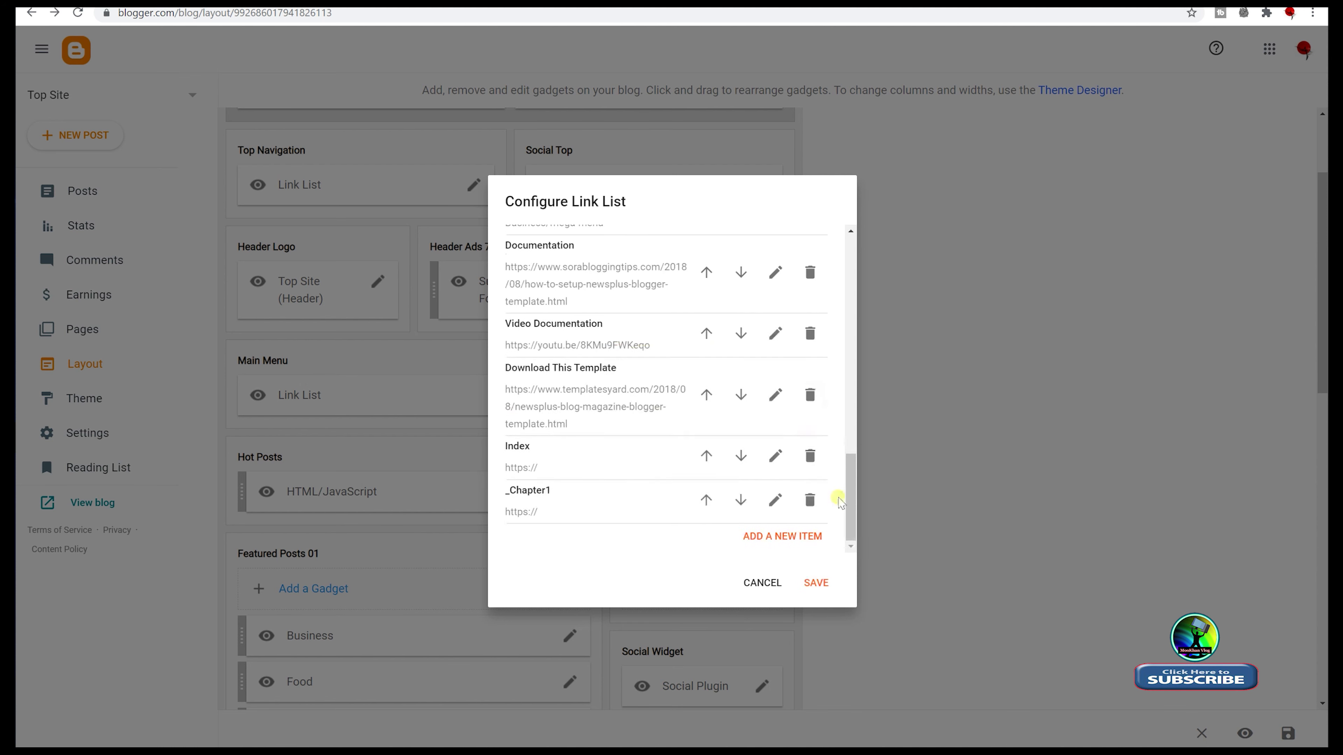
pyautogui.click(817, 583)
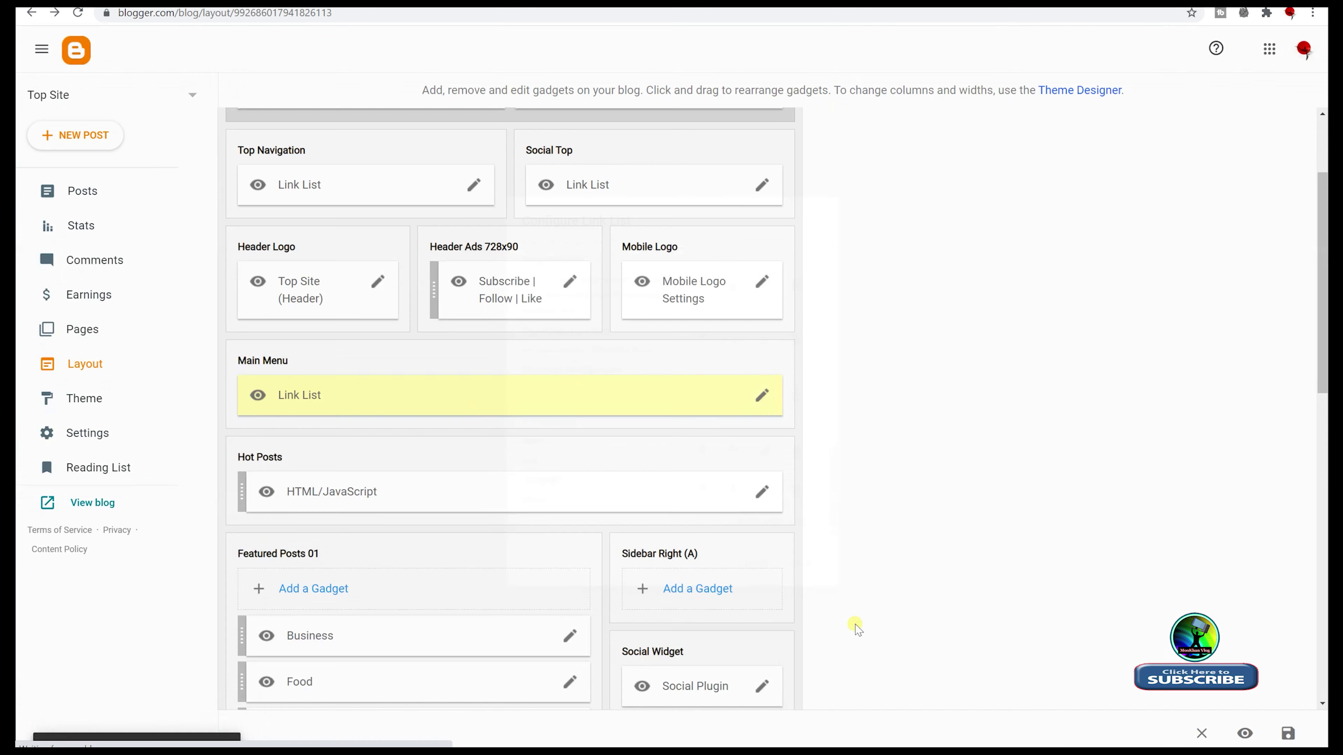
pyautogui.click(1288, 734)
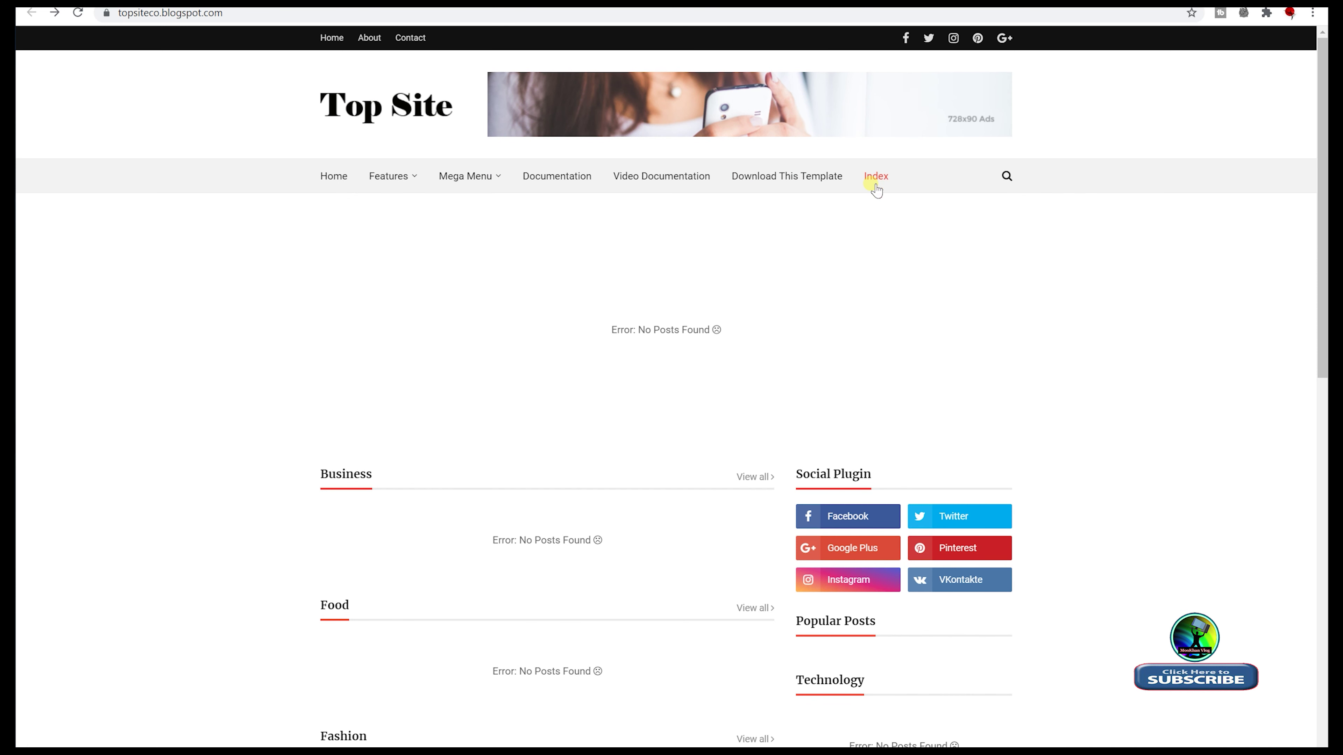
# - Reload the live blog and check the drop-down under Index in the main menu
pyautogui.click(78, 13)
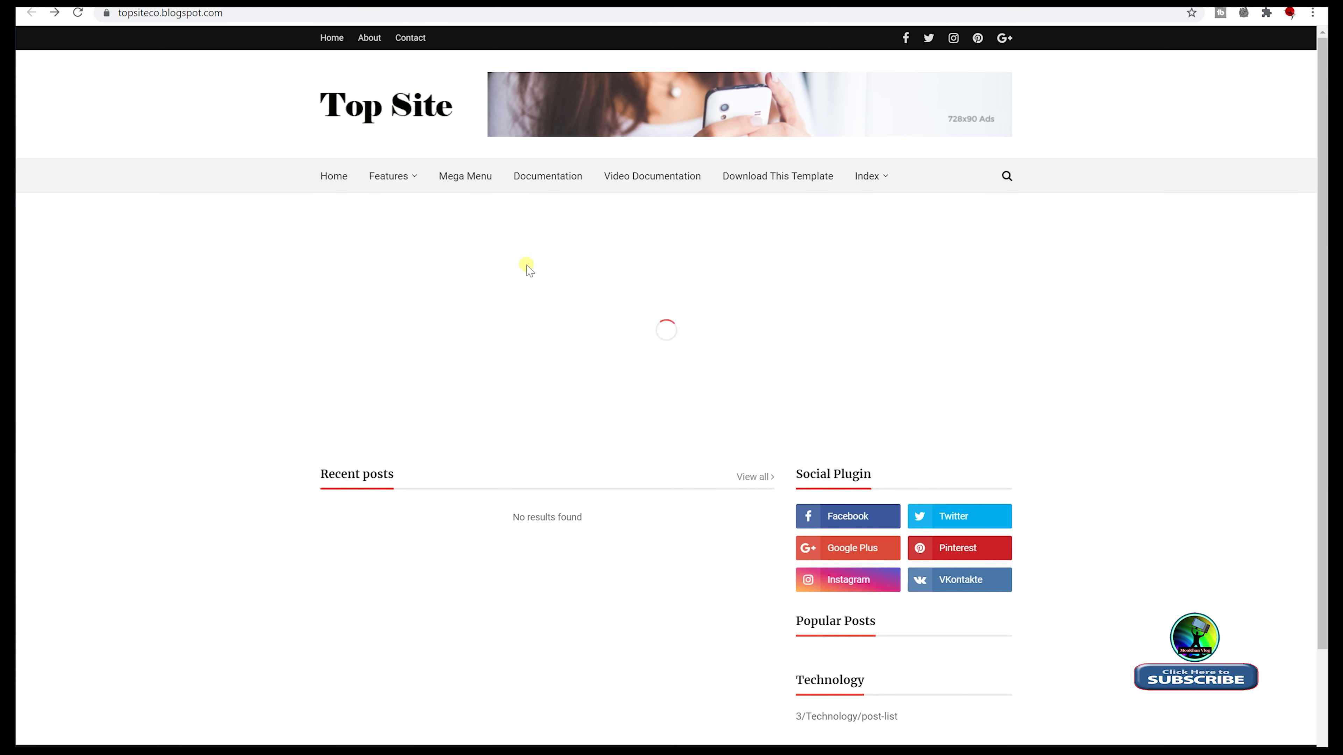
pyautogui.moveTo(908, 191)
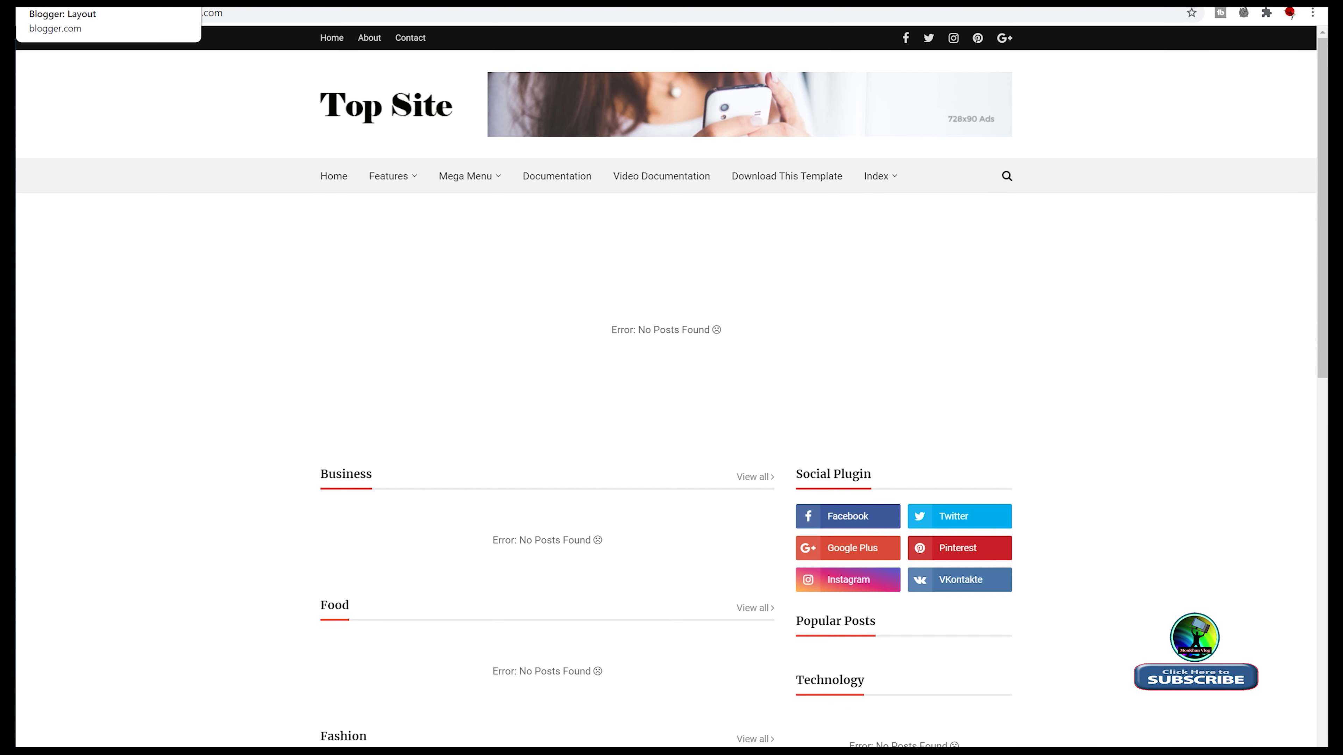
# - Return to the blog's Layout page and start a new item in the Main Menu link list
pyautogui.click(79, 3)
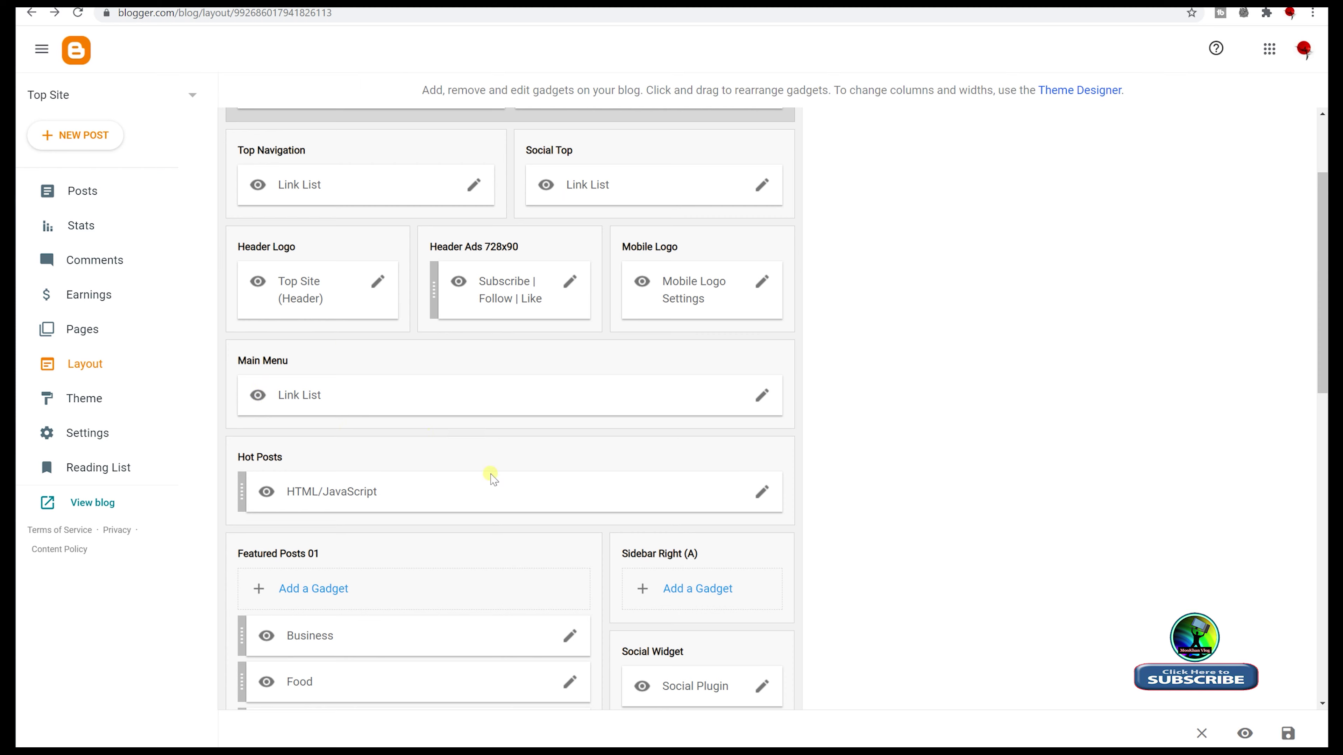
pyautogui.scroll(-1, 523, 423)
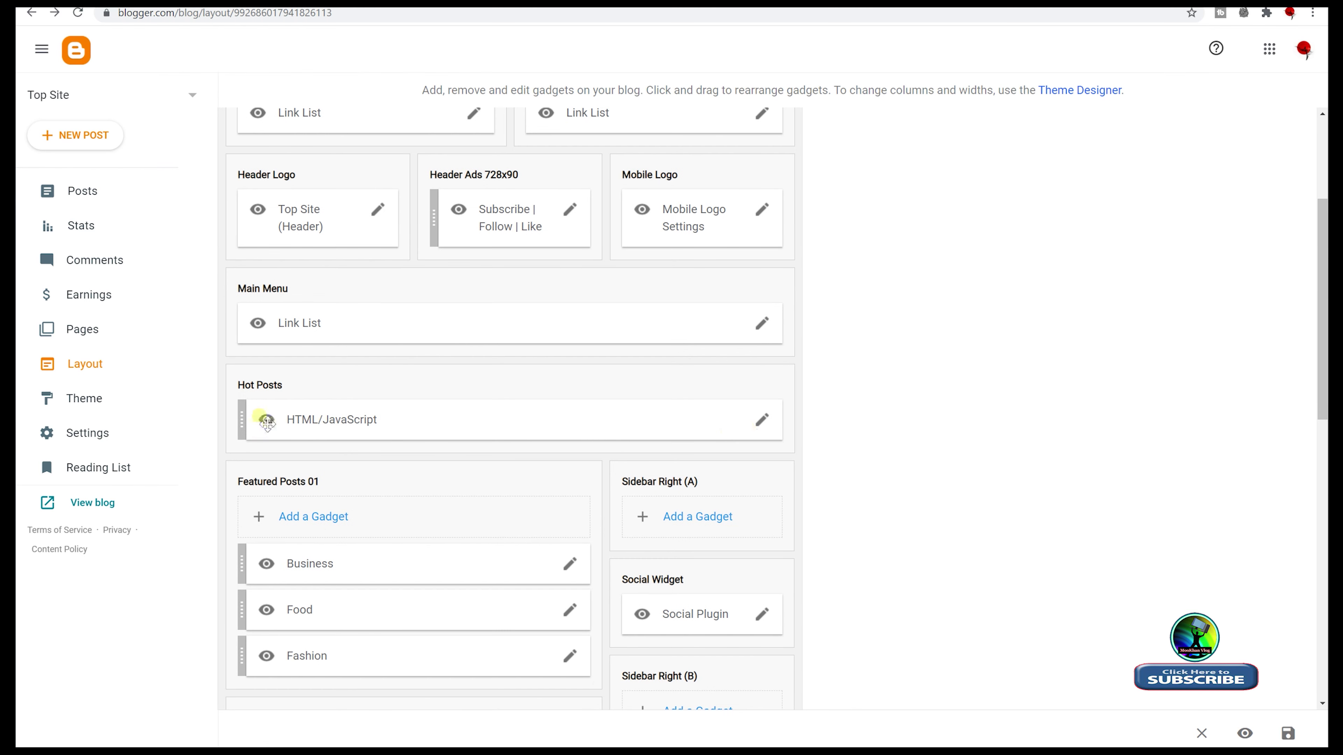
pyautogui.scroll(-2, 423, 530)
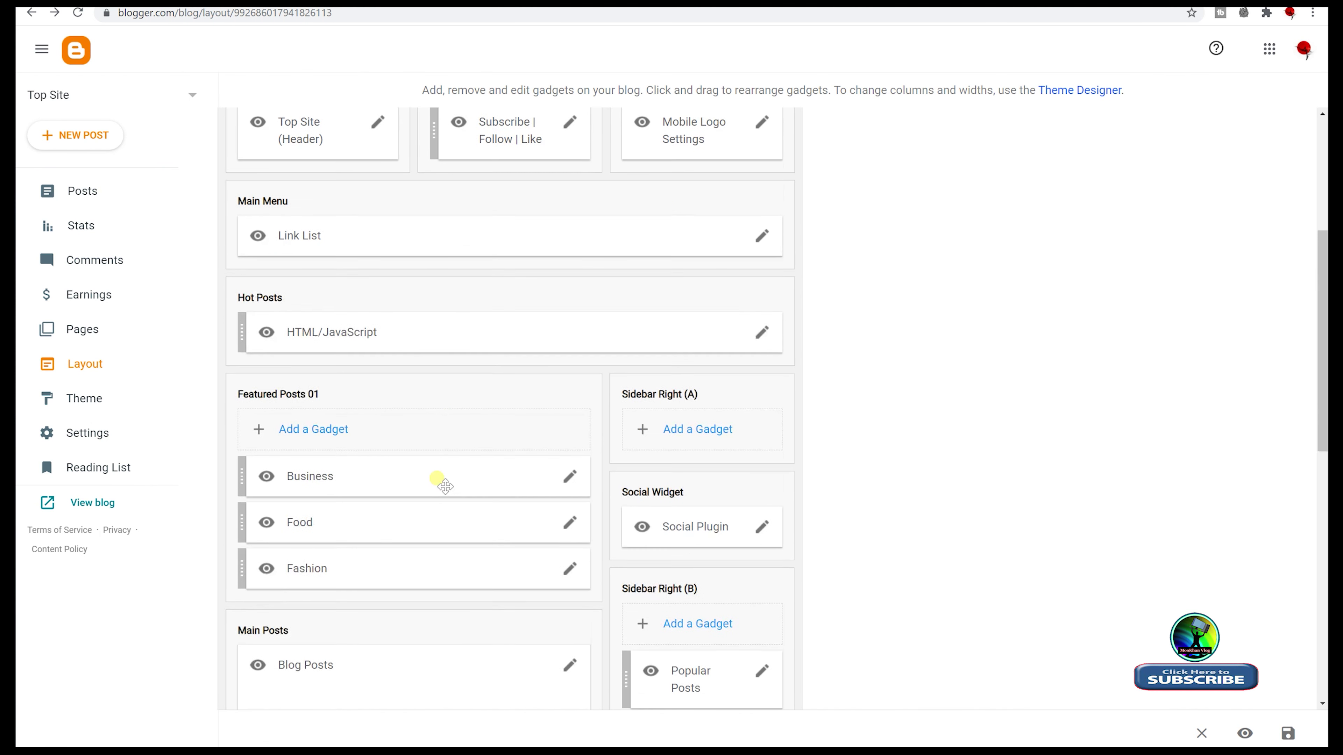
pyautogui.scroll(1, 440, 480)
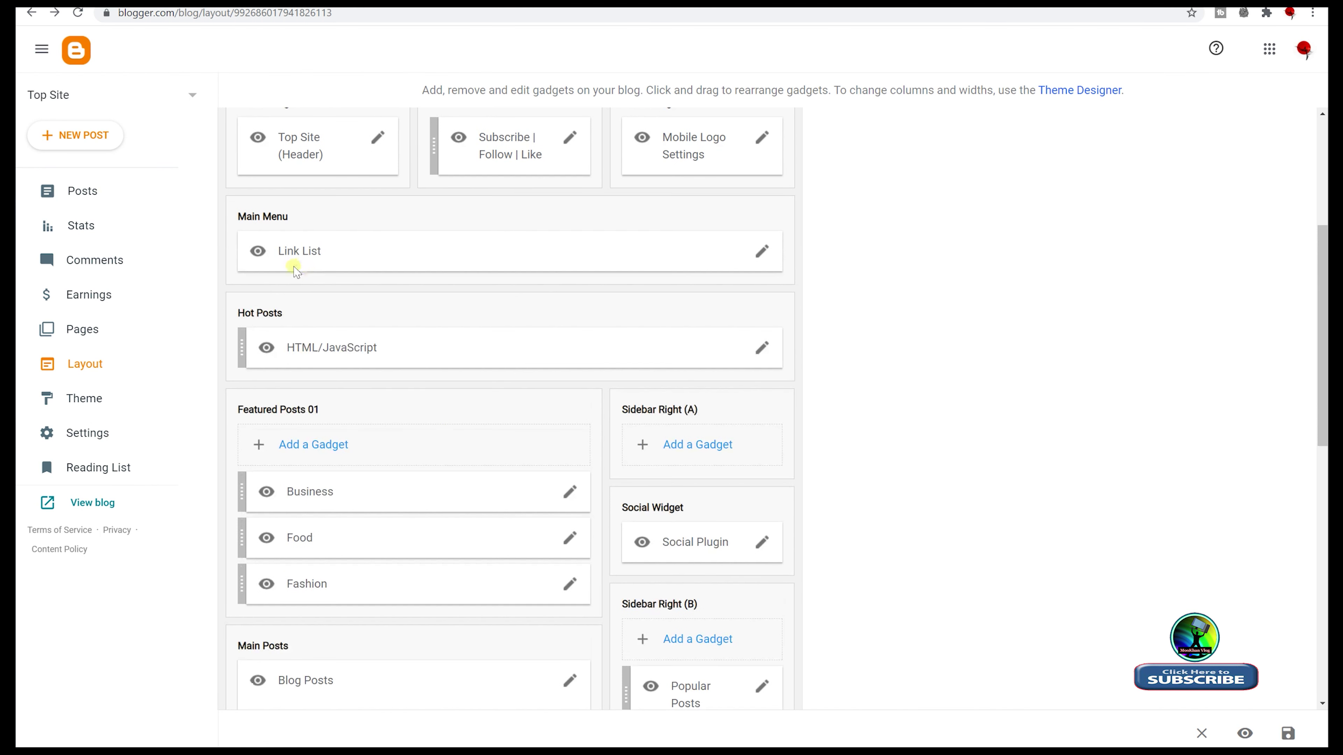
pyautogui.click(762, 253)
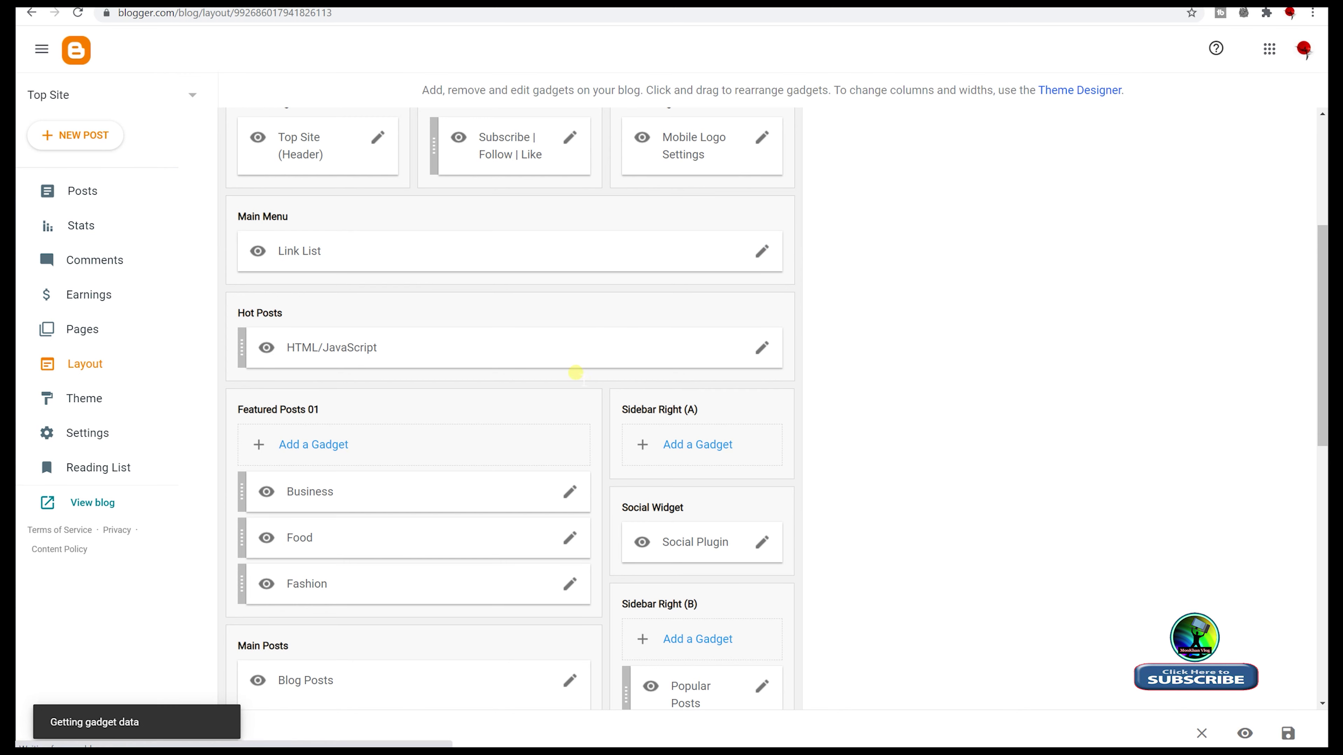
pyautogui.scroll(-10, 601, 404)
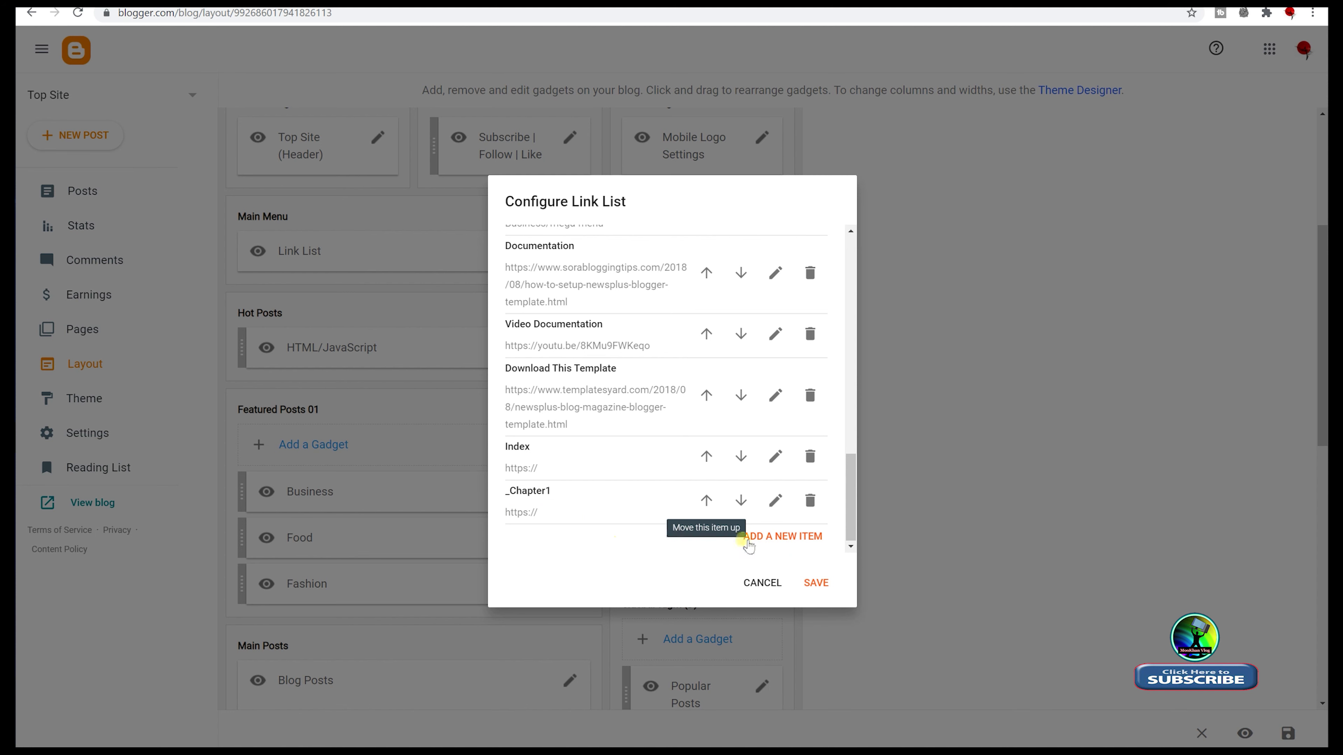
pyautogui.click(763, 539)
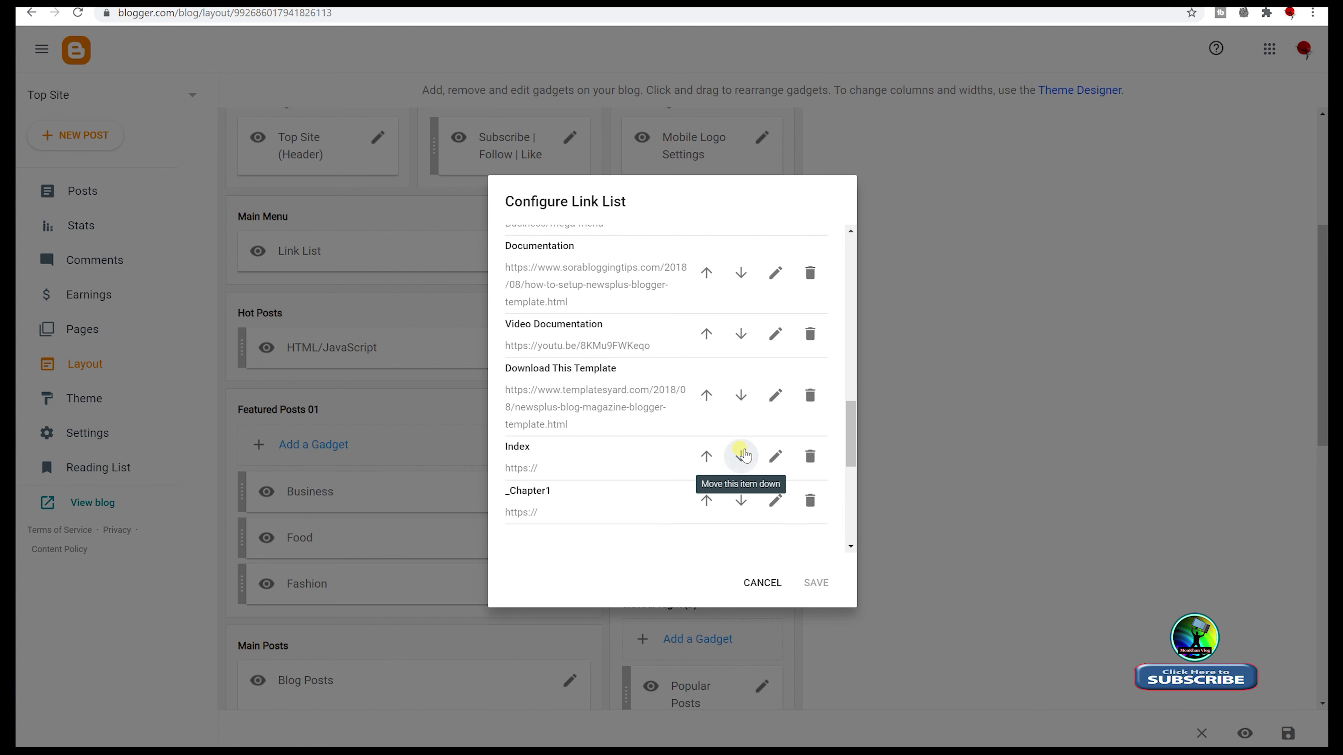
pyautogui.click(561, 342)
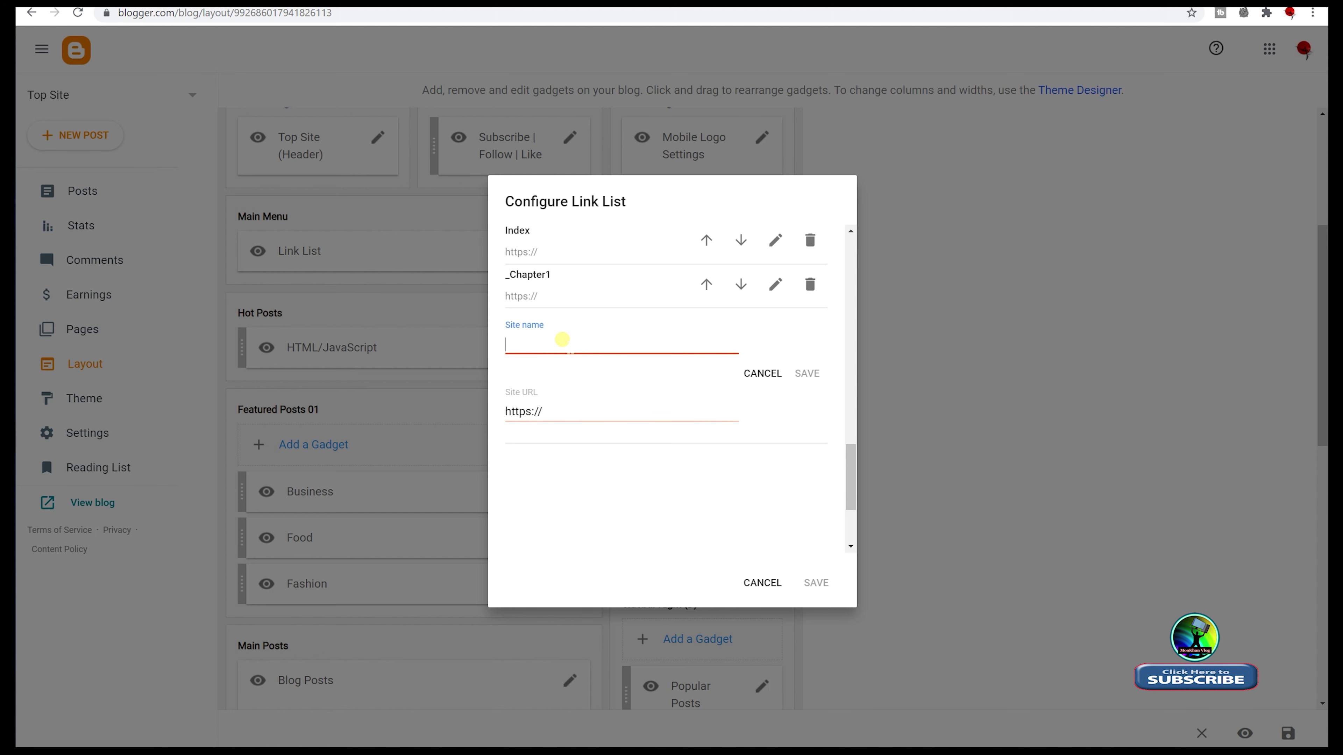
pyautogui.scroll(4, 592, 331)
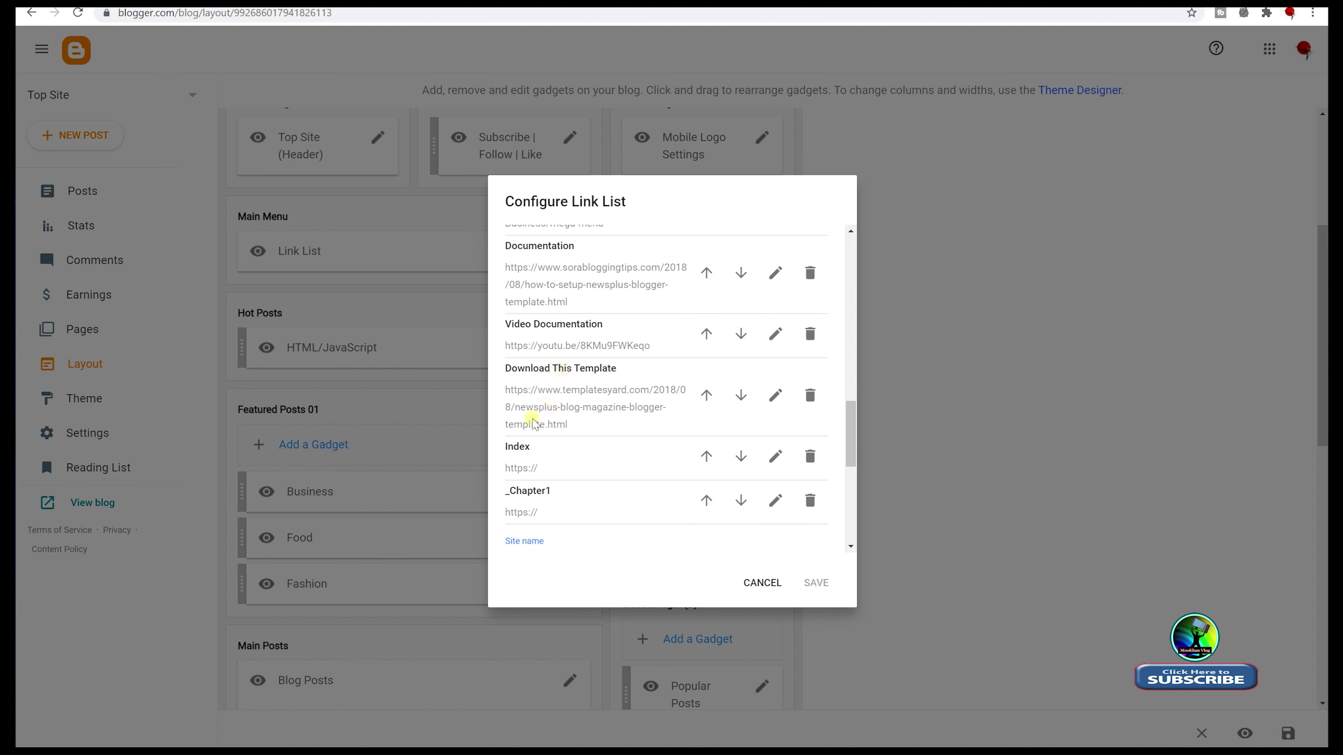
pyautogui.scroll(-3, 584, 405)
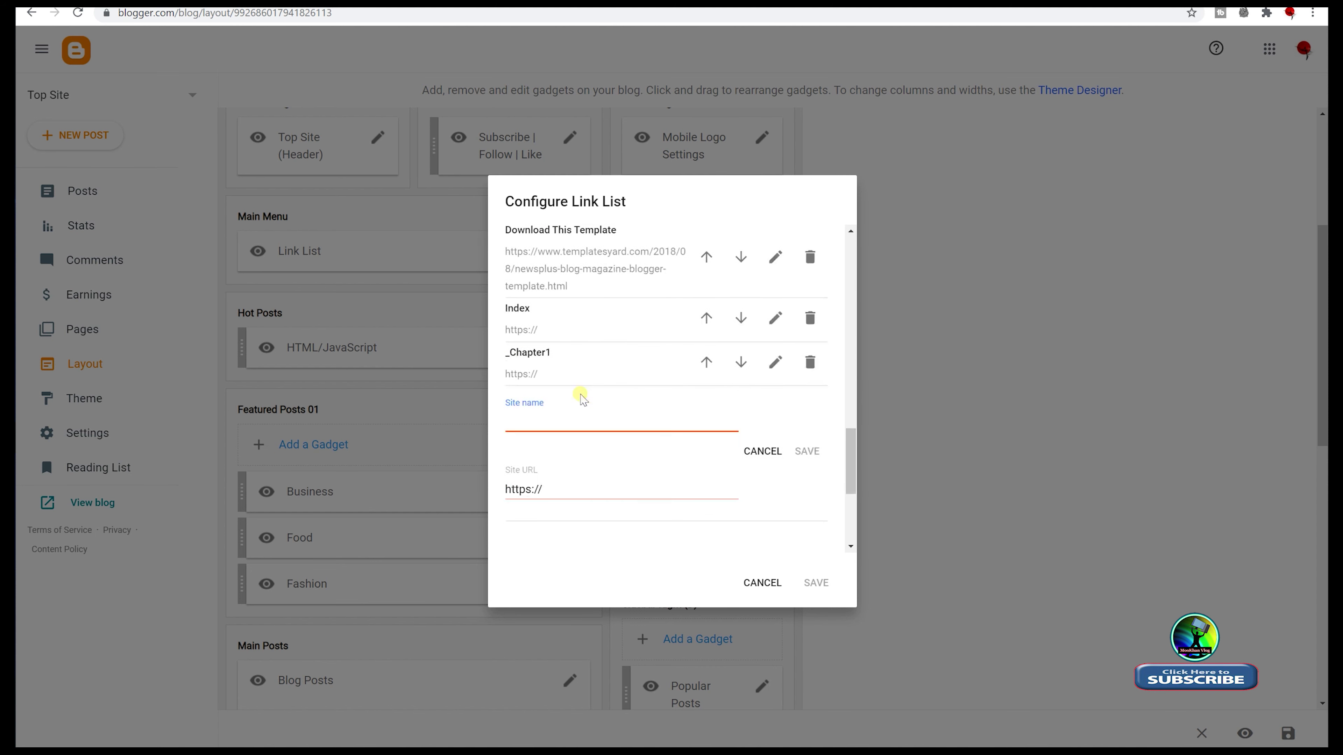
pyautogui.click(546, 418)
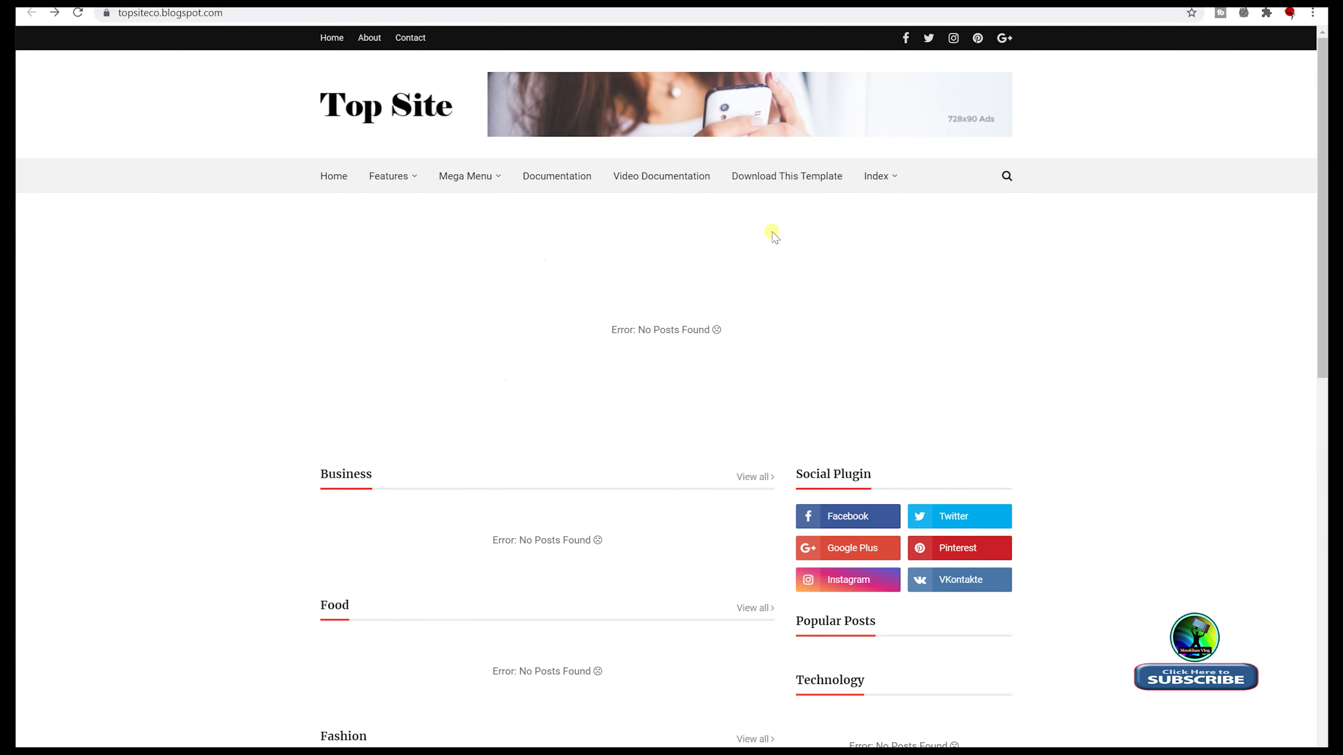
pyautogui.moveTo(882, 179)
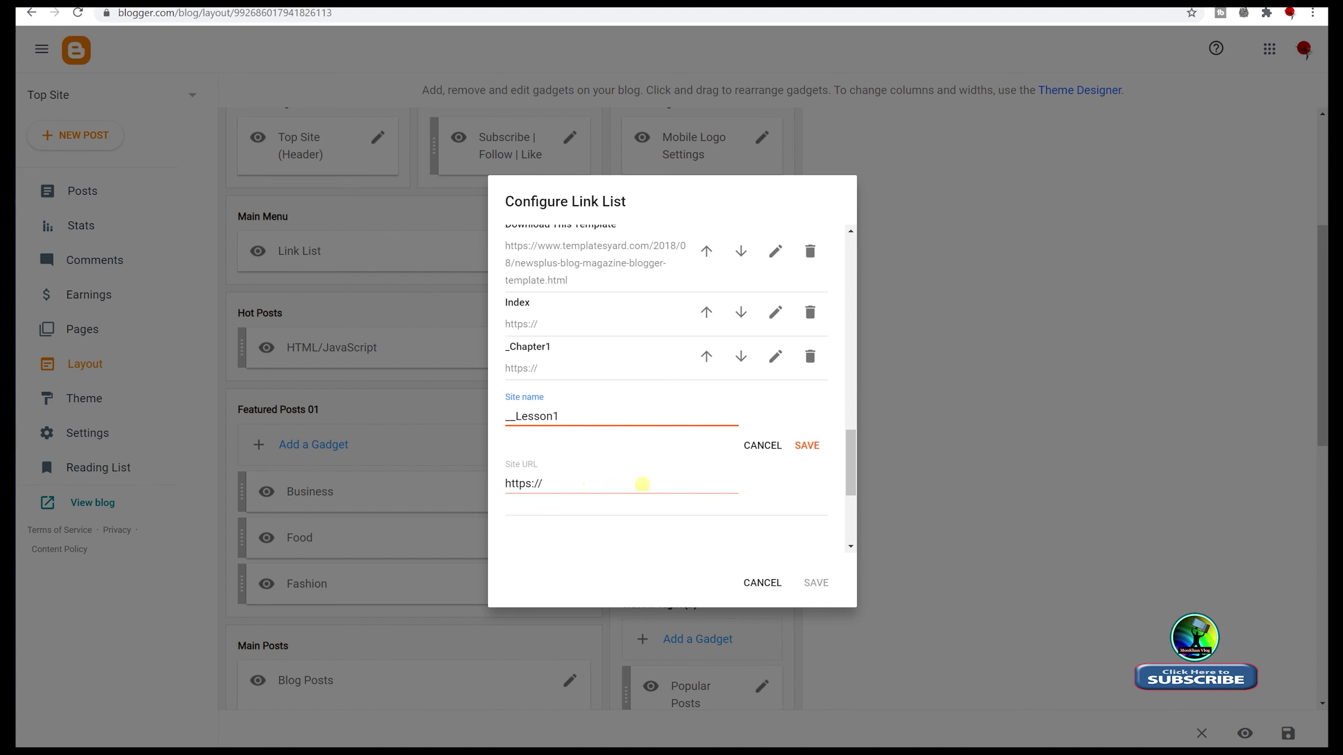
pyautogui.click(809, 450)
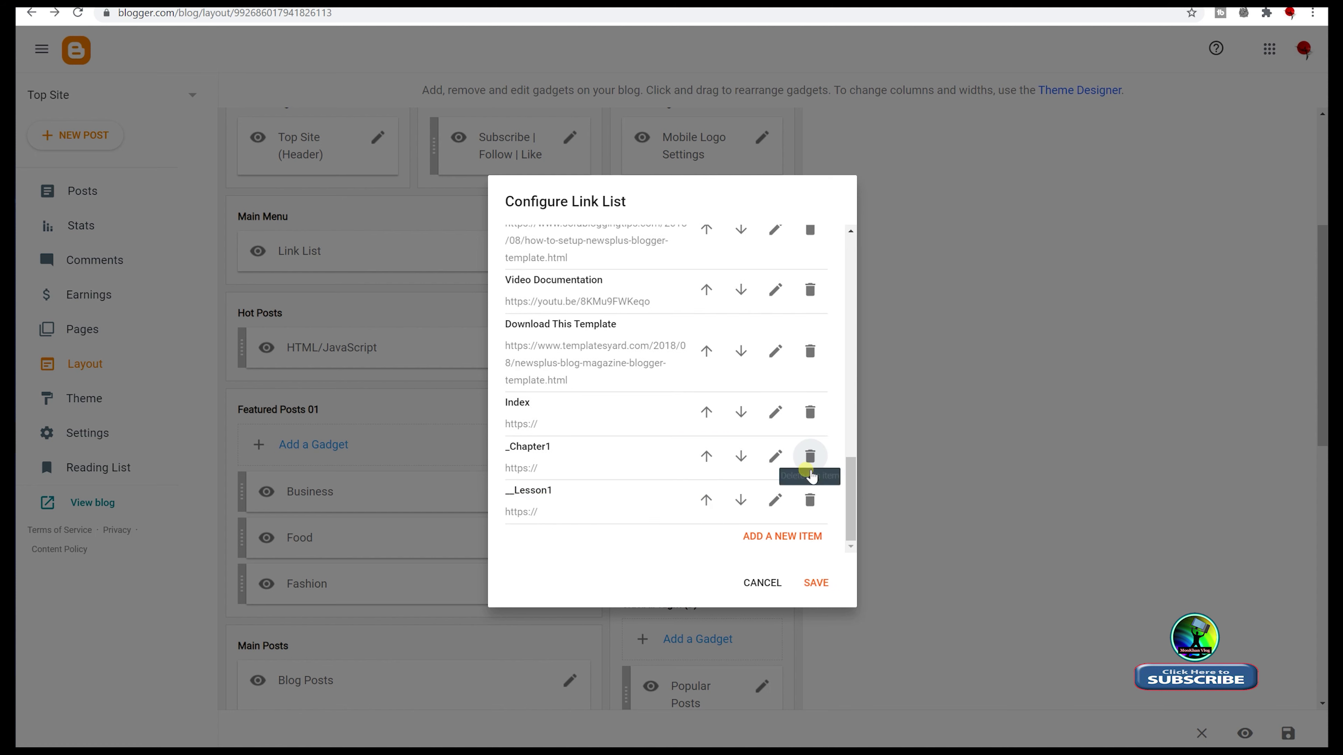
pyautogui.click(816, 584)
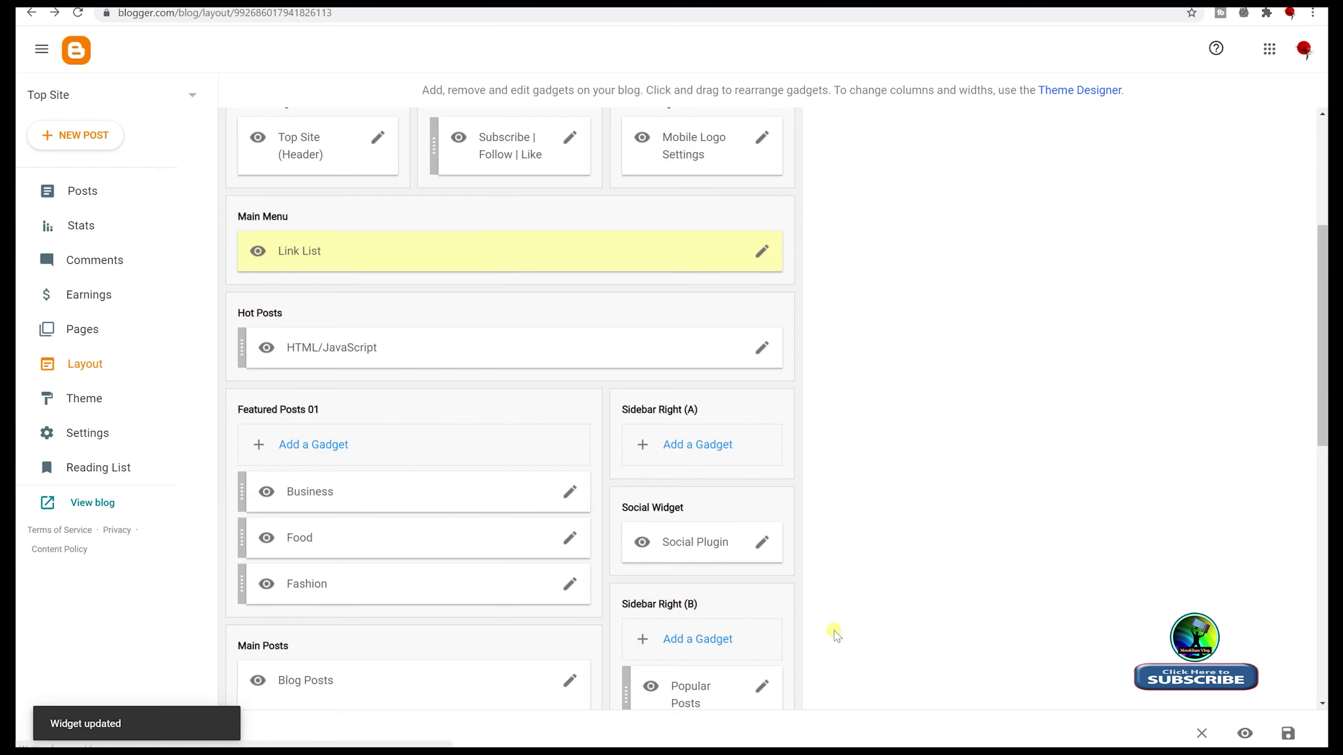
pyautogui.click(1278, 737)
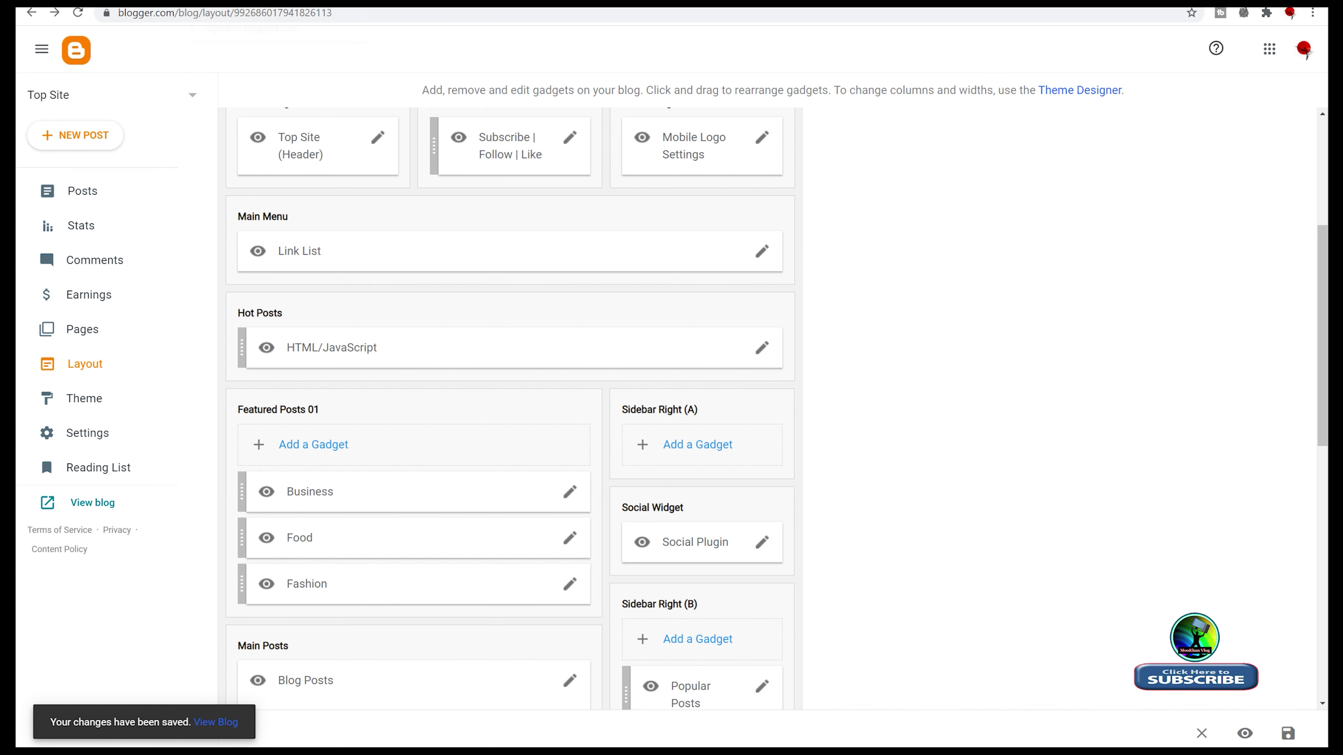
# - Reload the live blog and check the Index drop-down for the lesson nested under Chapter1
pyautogui.click(227, 3)
pyautogui.moveTo(886, 186)
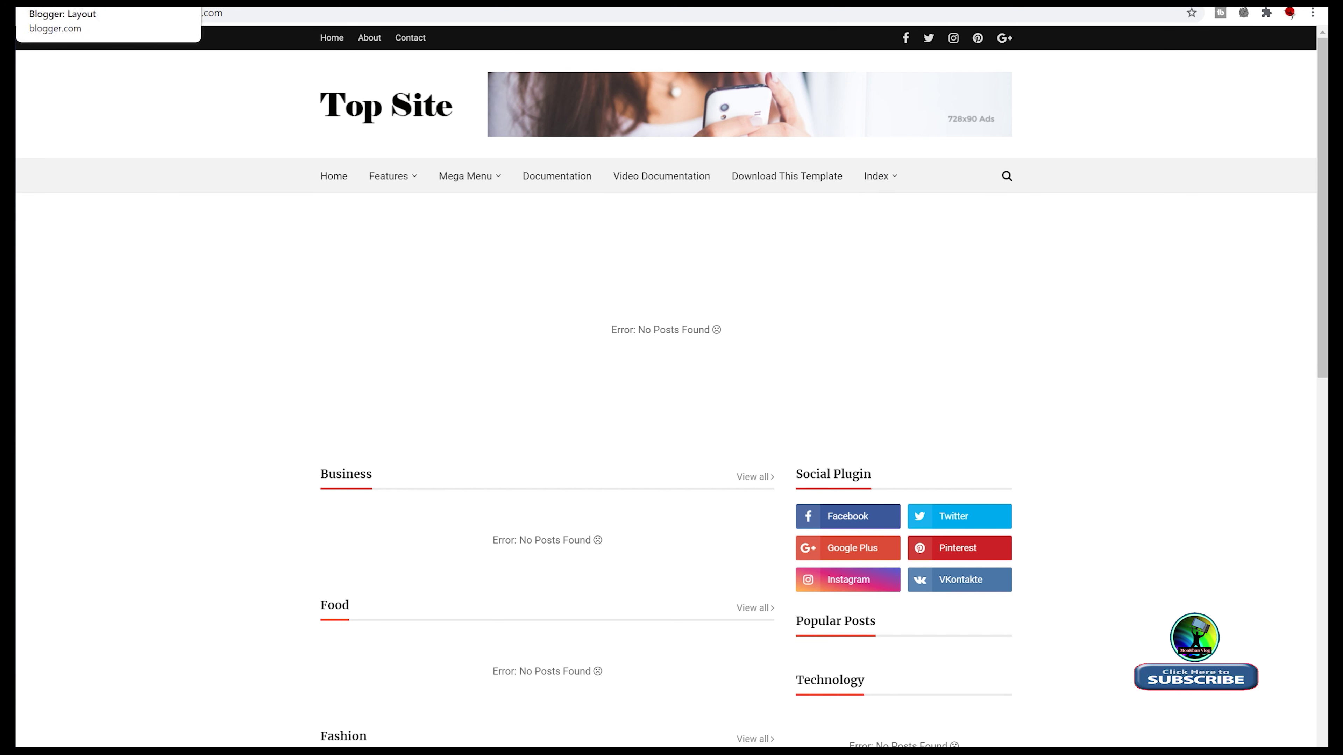
pyautogui.click(77, 12)
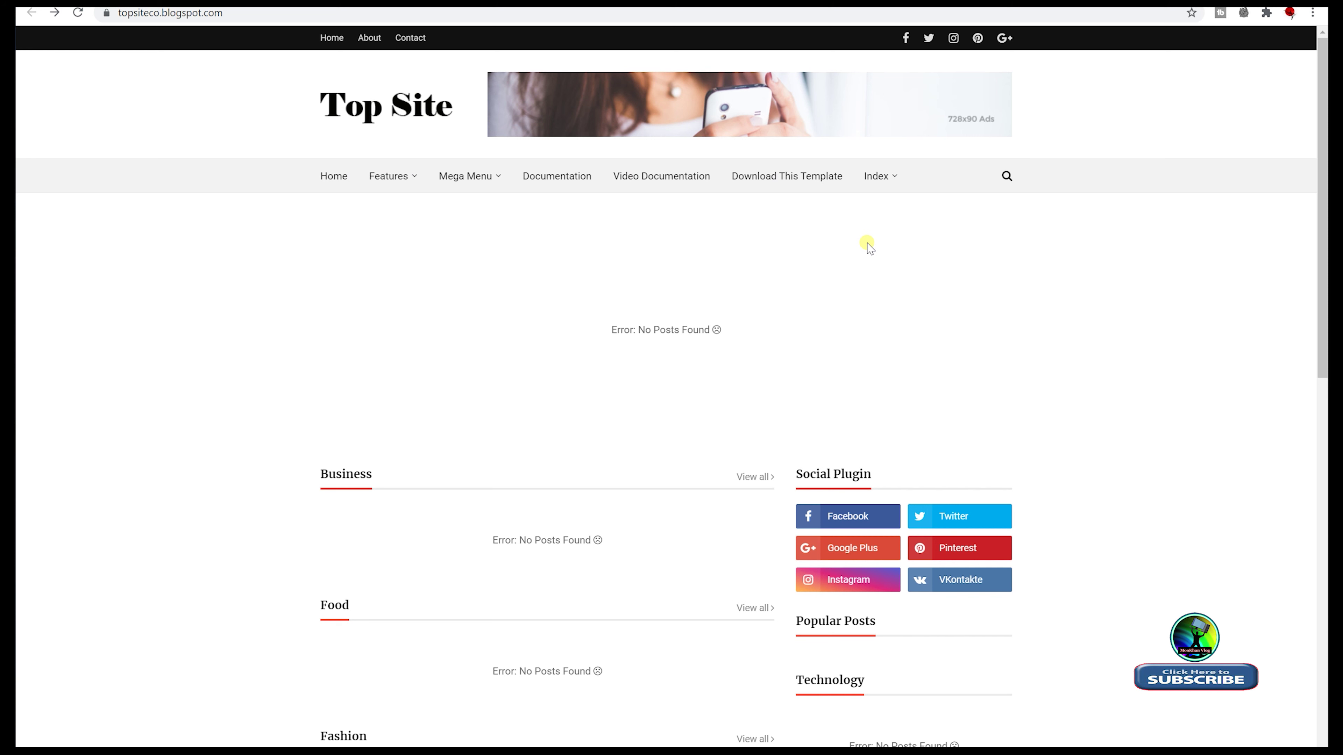
pyautogui.moveTo(898, 184)
pyautogui.moveTo(898, 208)
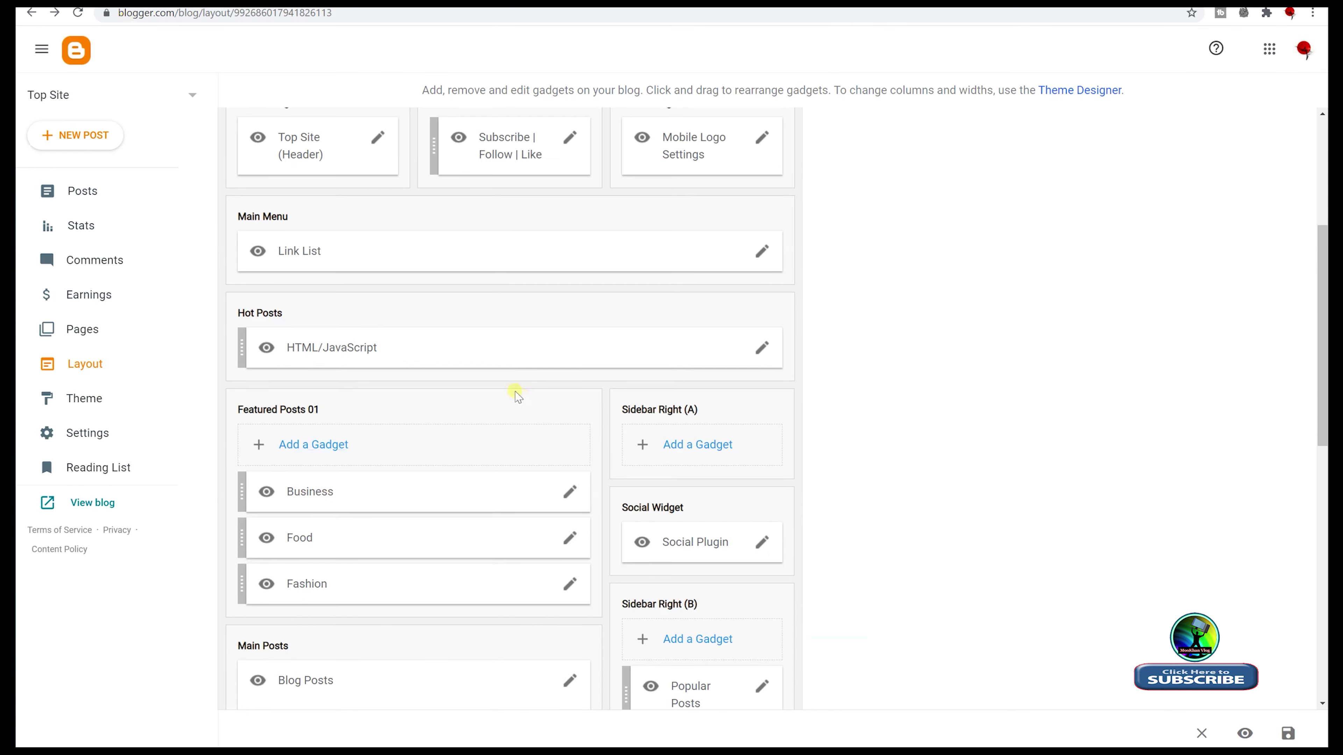
pyautogui.scroll(-2, 515, 393)
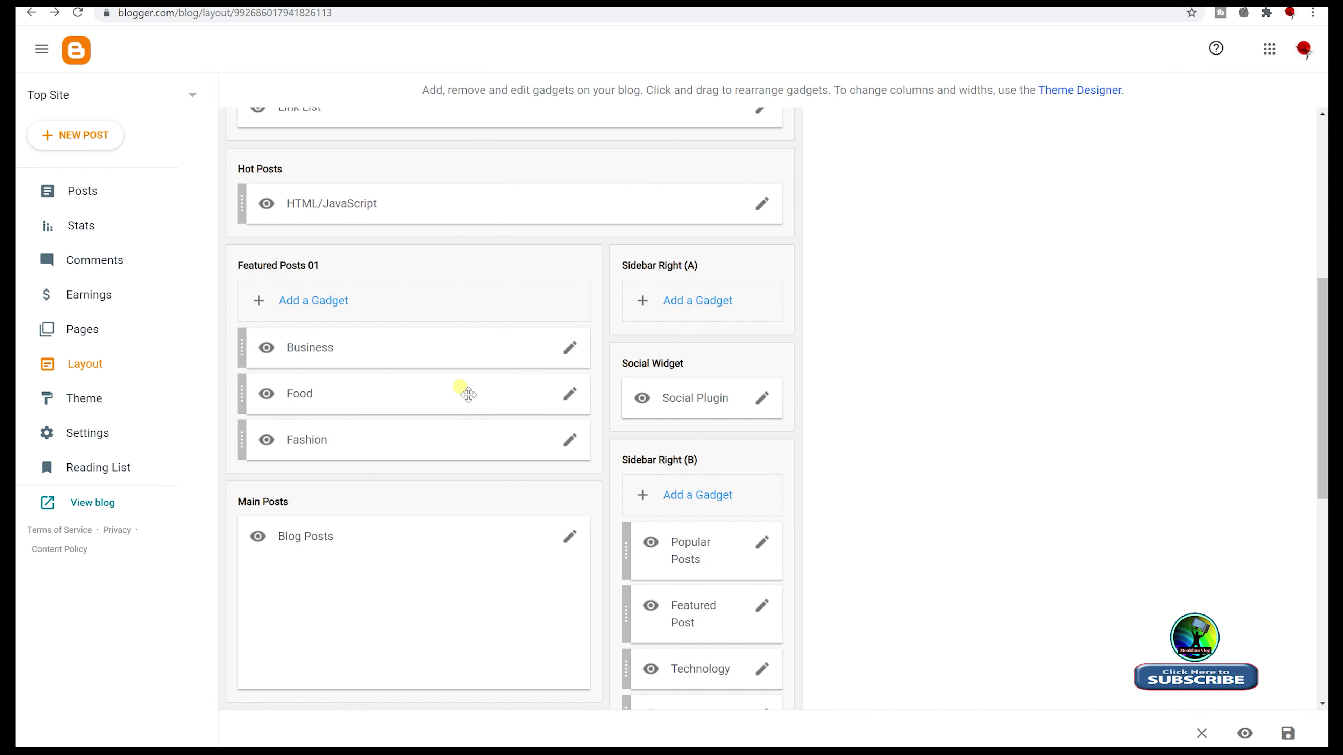
pyautogui.scroll(-1, 465, 397)
pyautogui.scroll(4, 466, 395)
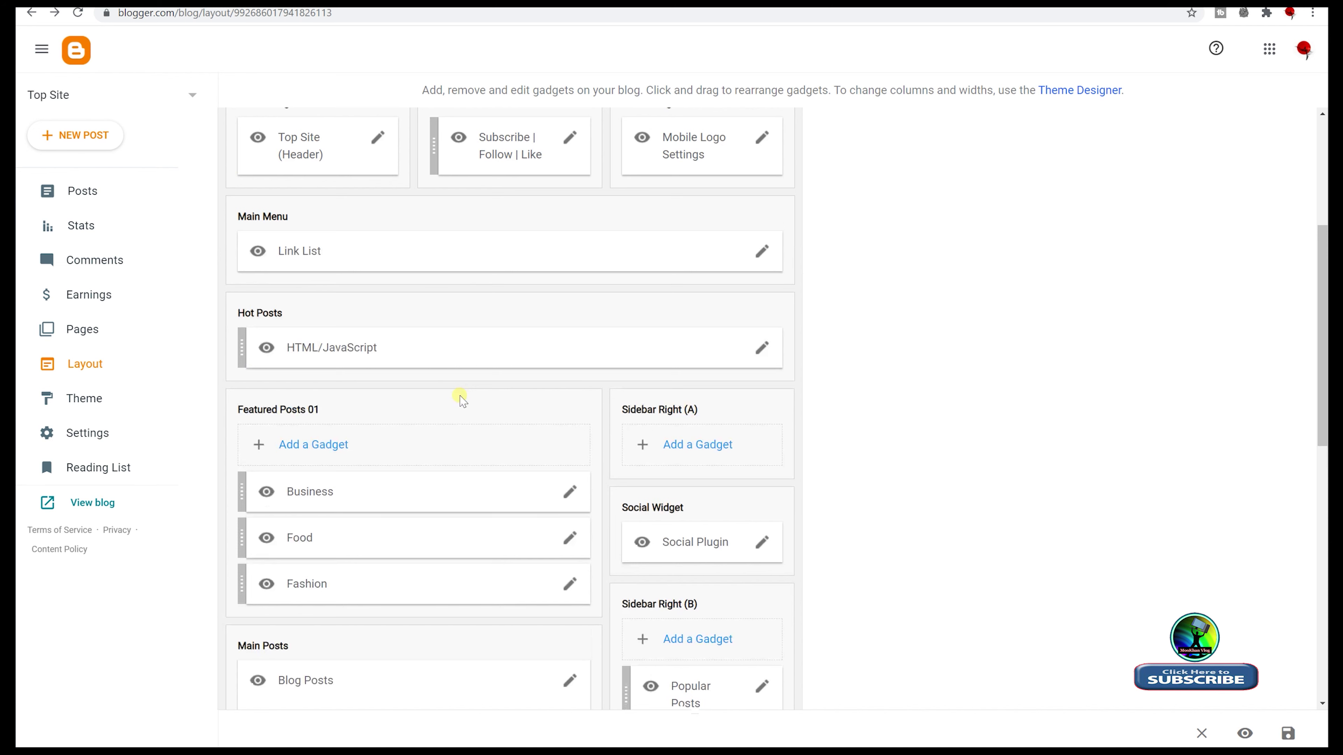
pyautogui.click(763, 253)
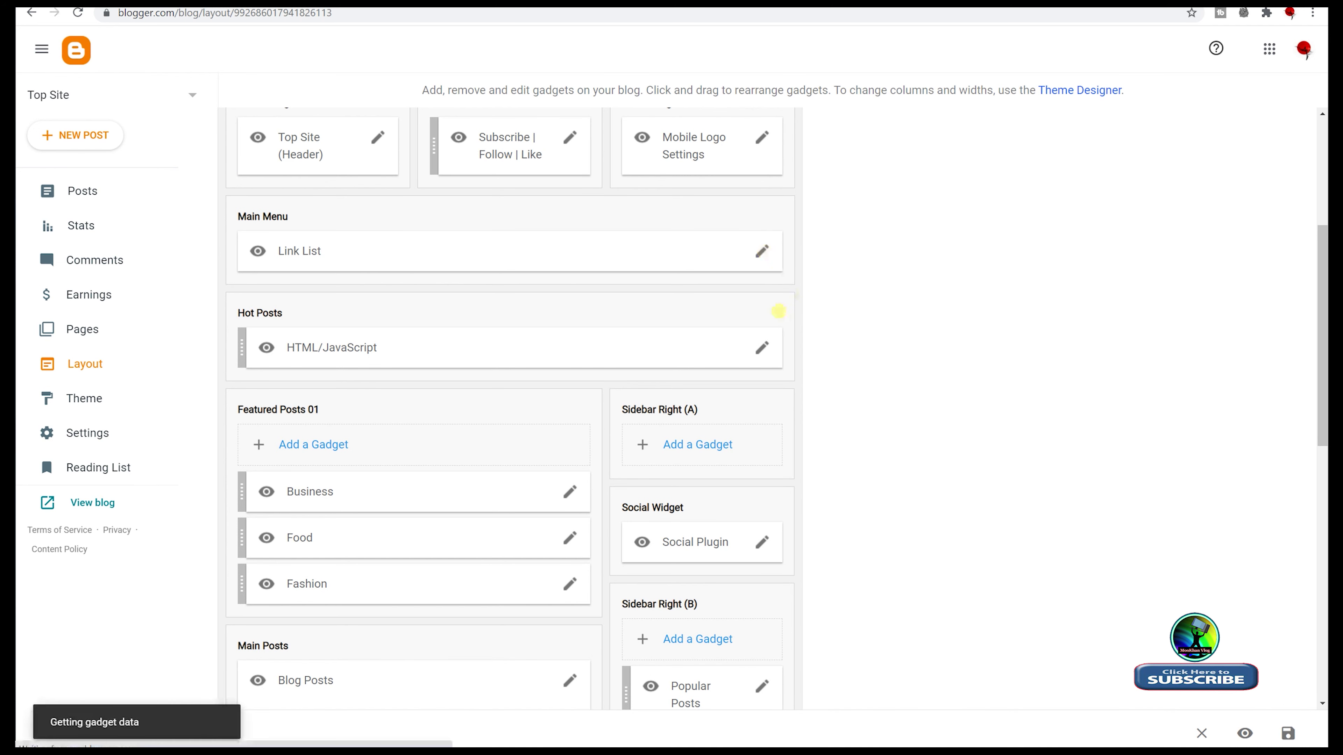
pyautogui.scroll(-5, 629, 354)
pyautogui.scroll(-10, 626, 389)
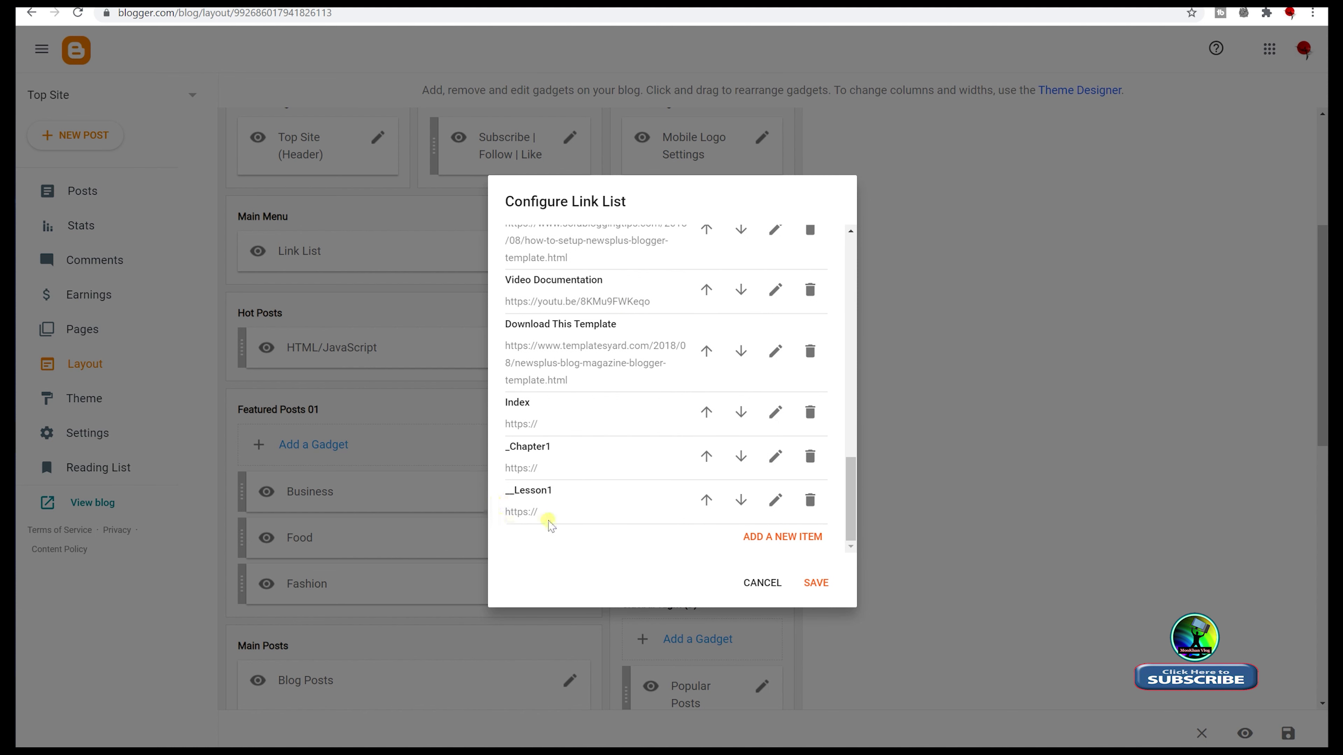
pyautogui.click(781, 538)
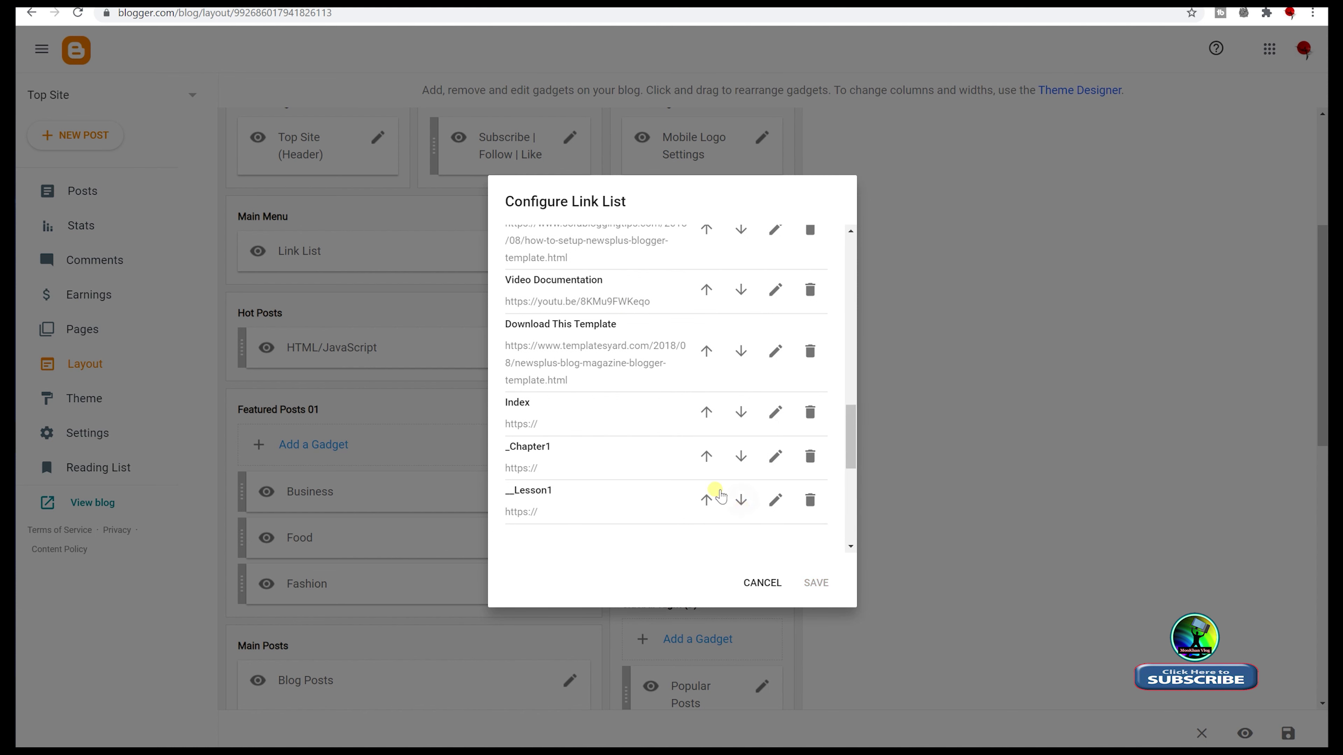
pyautogui.click(553, 272)
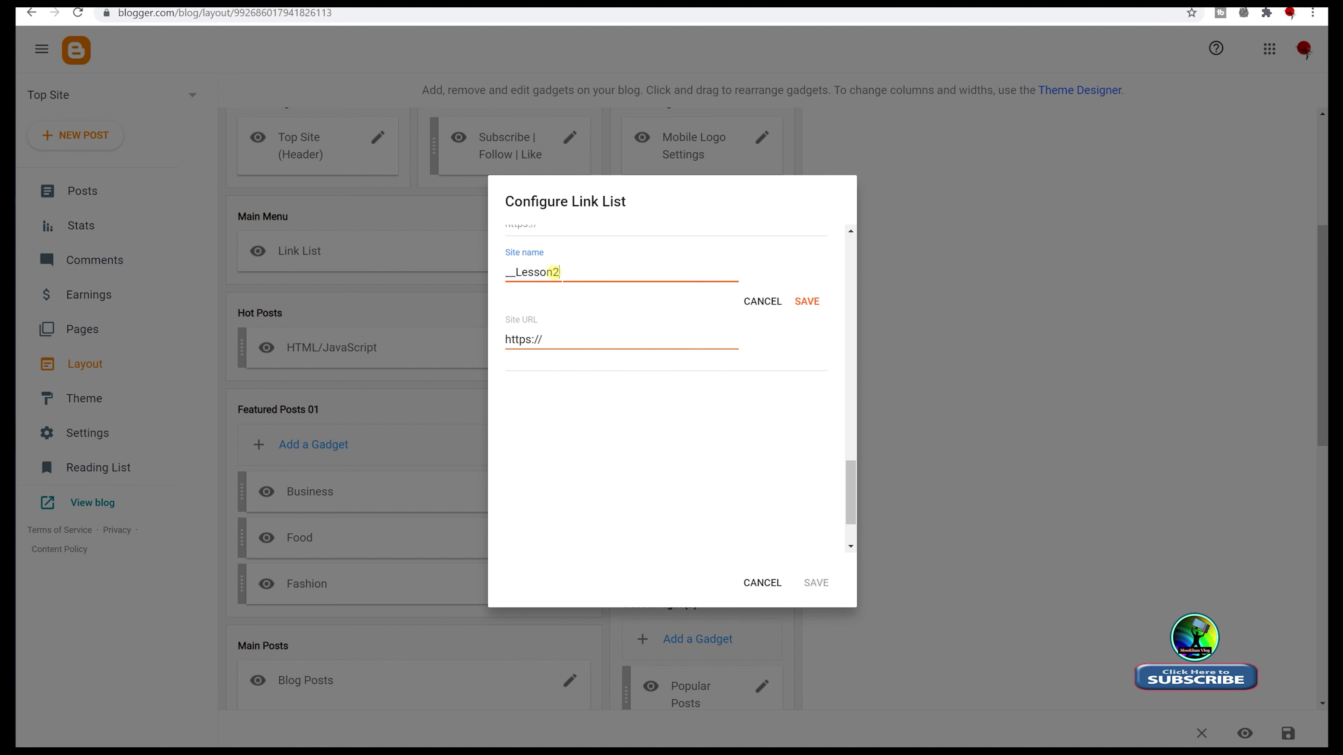
pyautogui.click(807, 302)
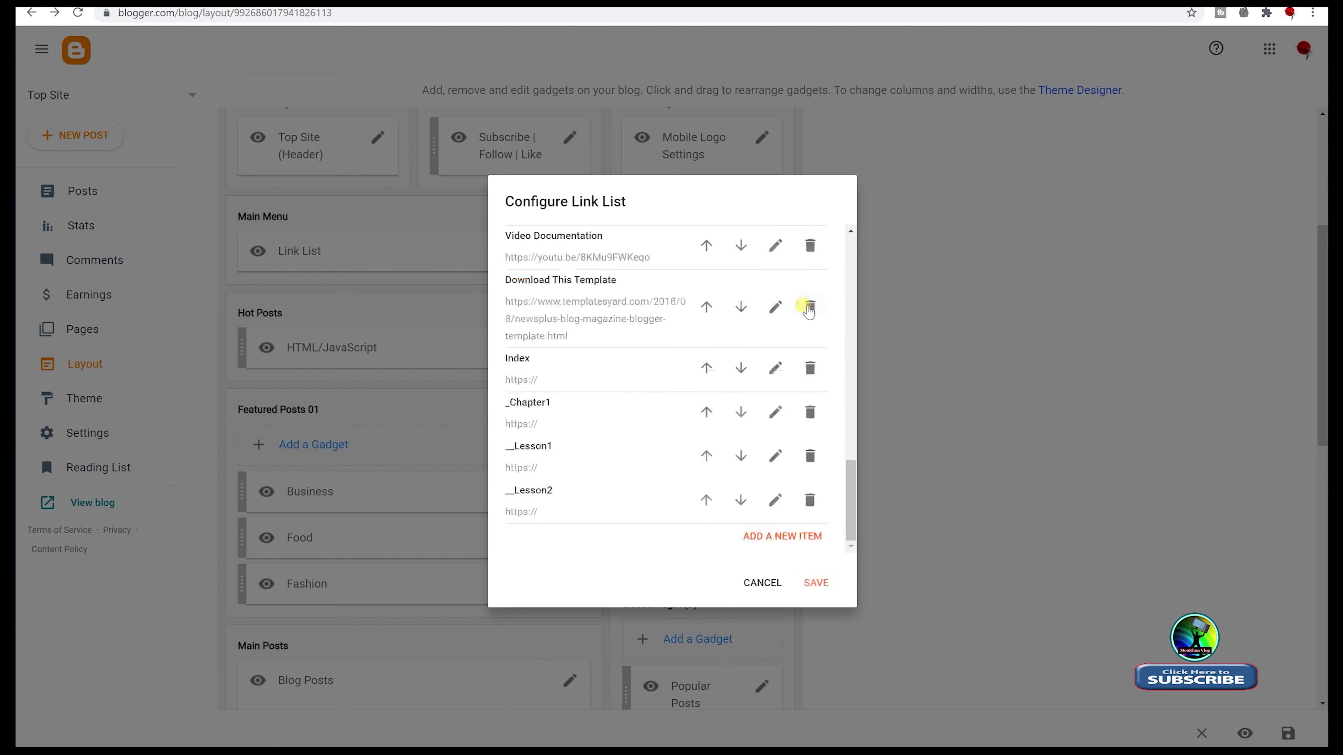
pyautogui.click(780, 537)
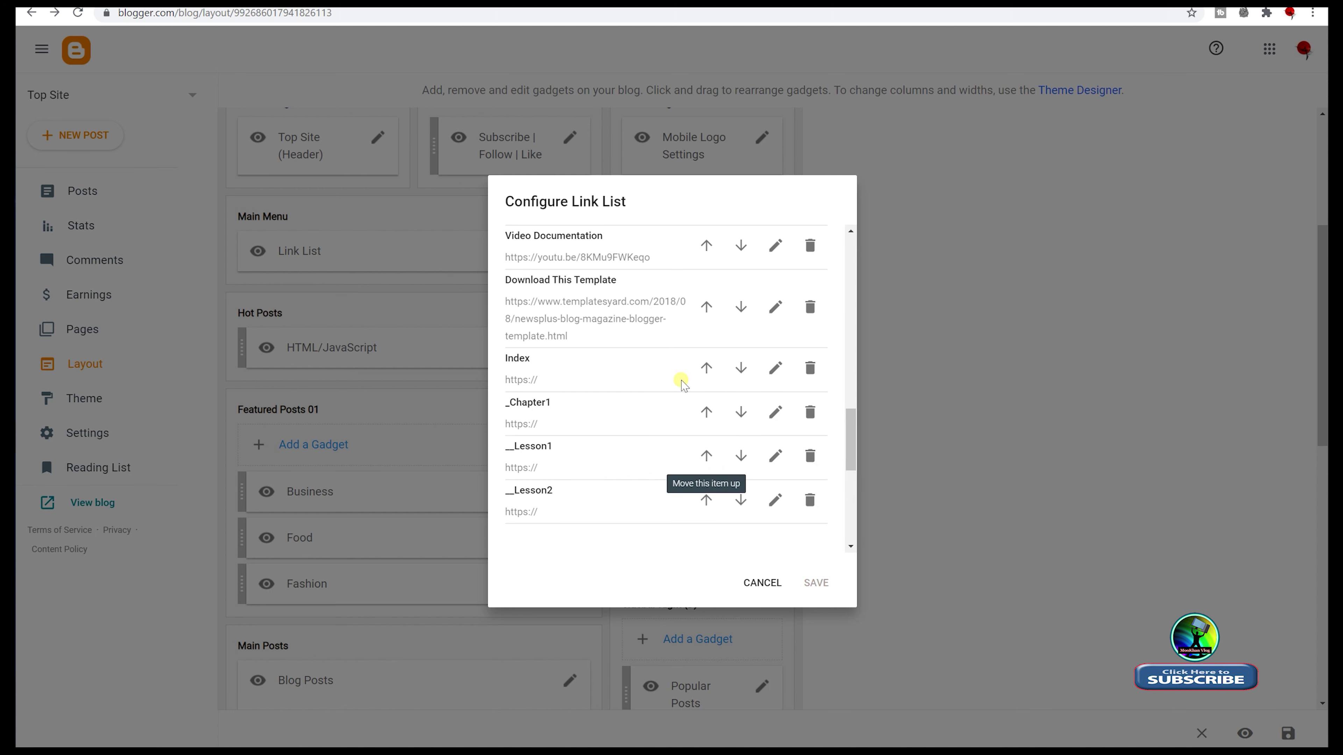
pyautogui.click(568, 281)
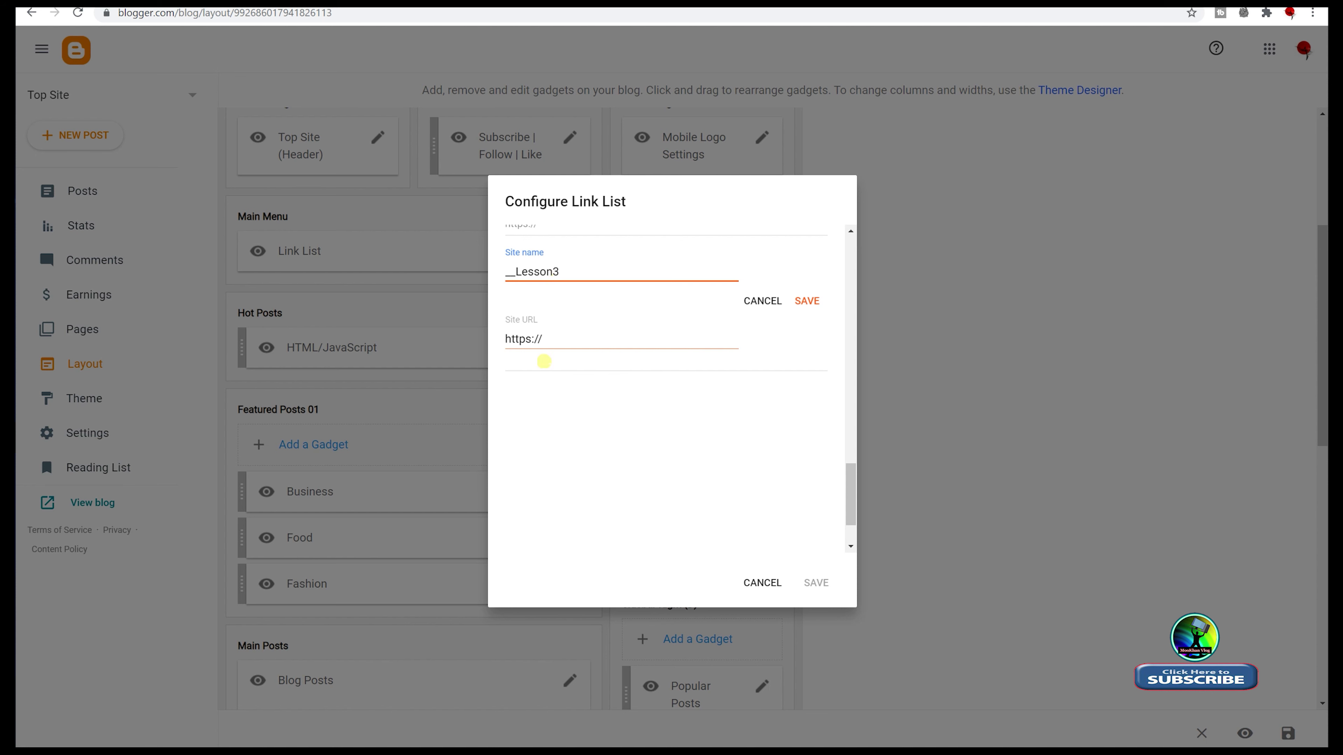
pyautogui.click(807, 302)
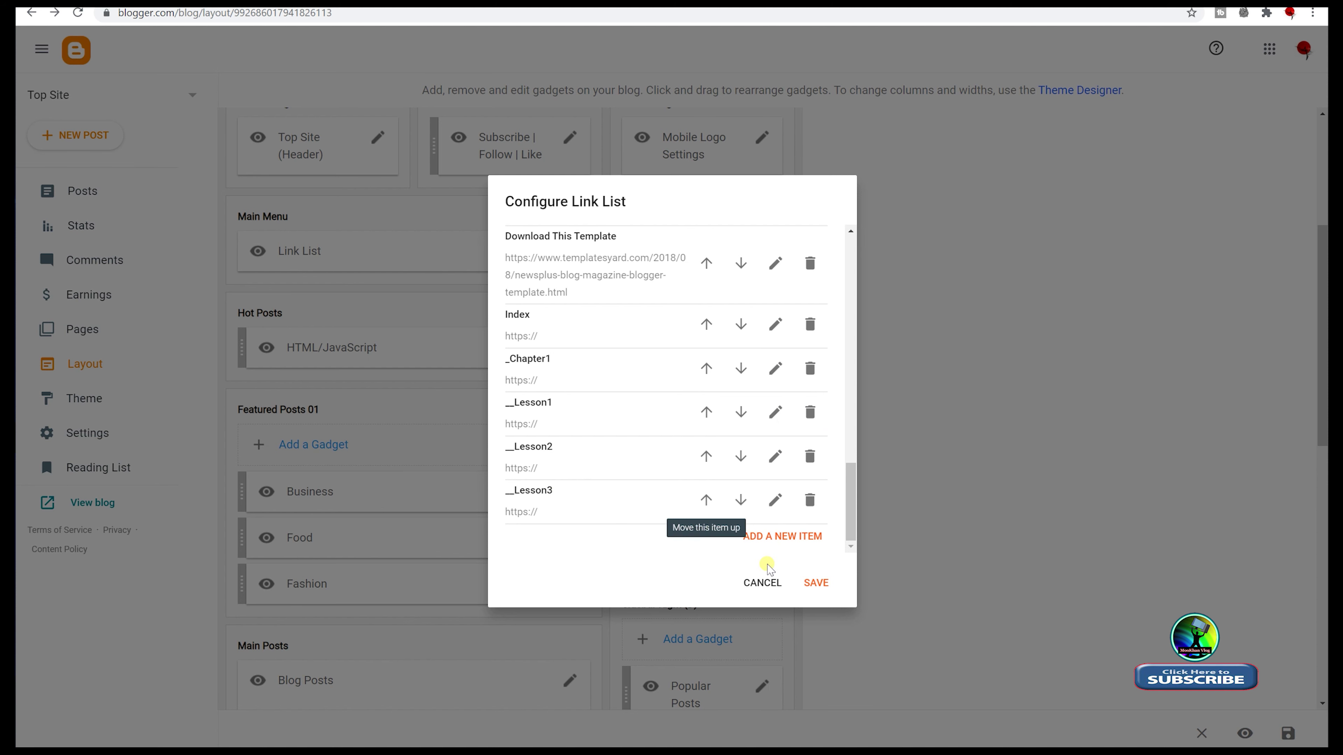
pyautogui.click(777, 537)
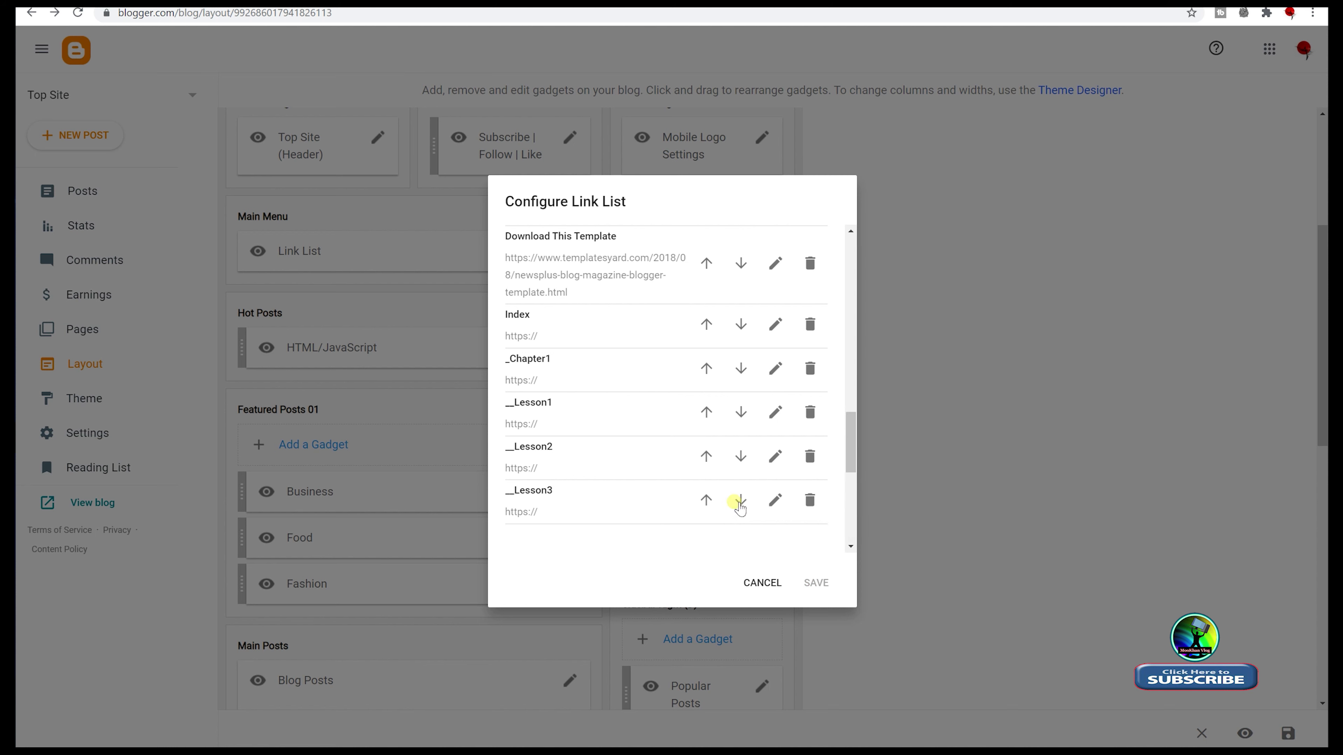
pyautogui.click(559, 274)
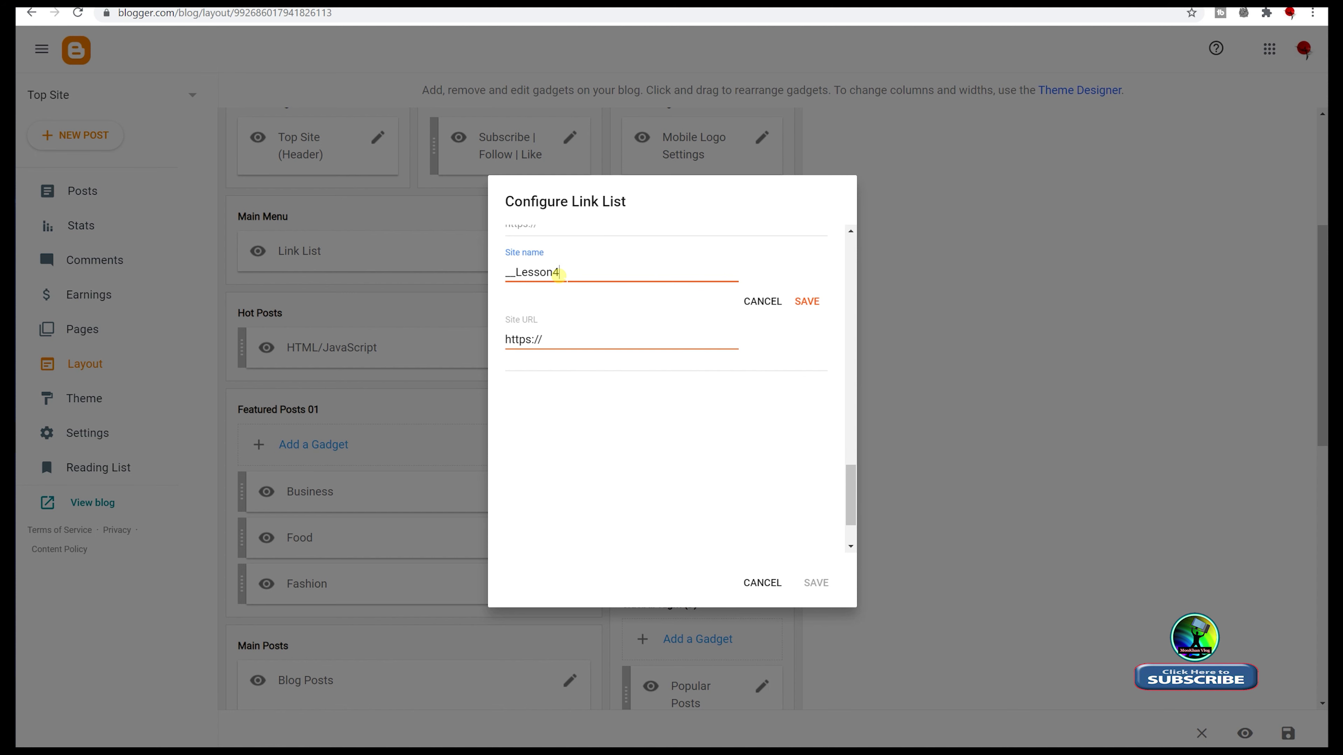
pyautogui.scroll(5, 566, 339)
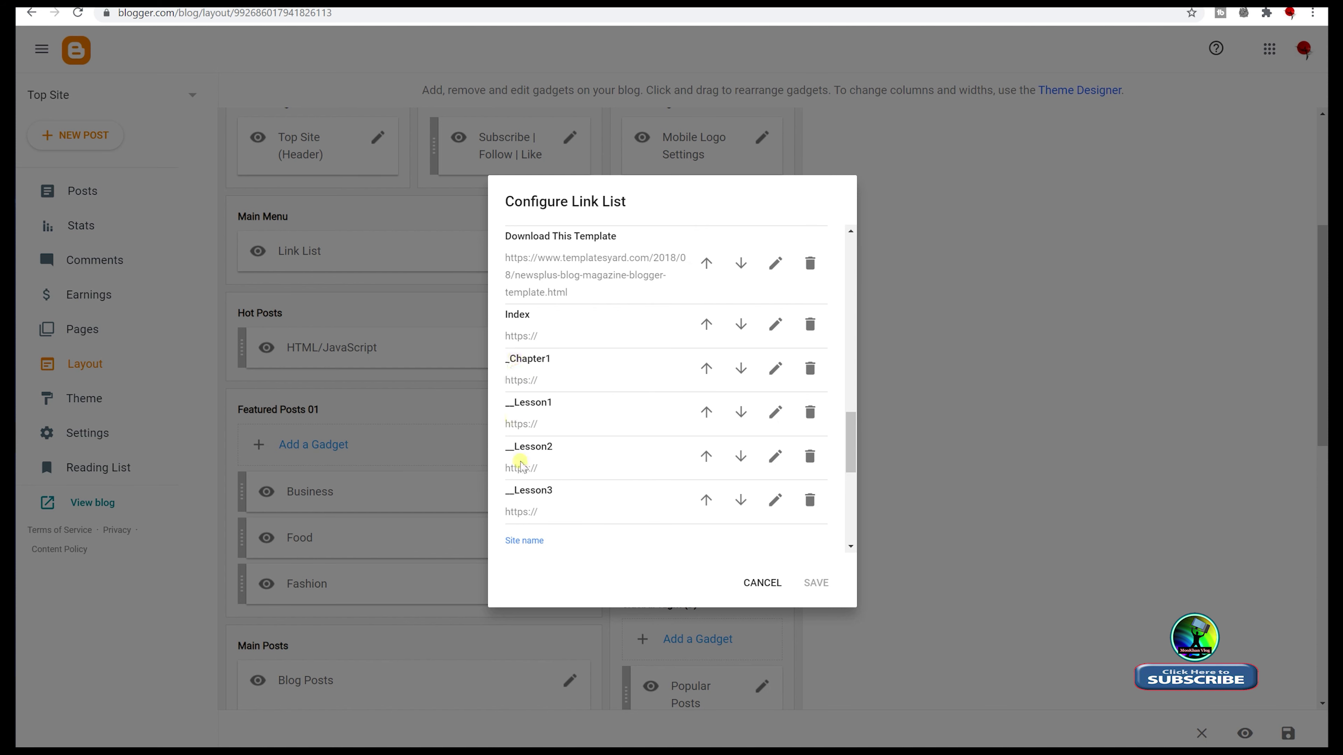
pyautogui.scroll(-4, 638, 413)
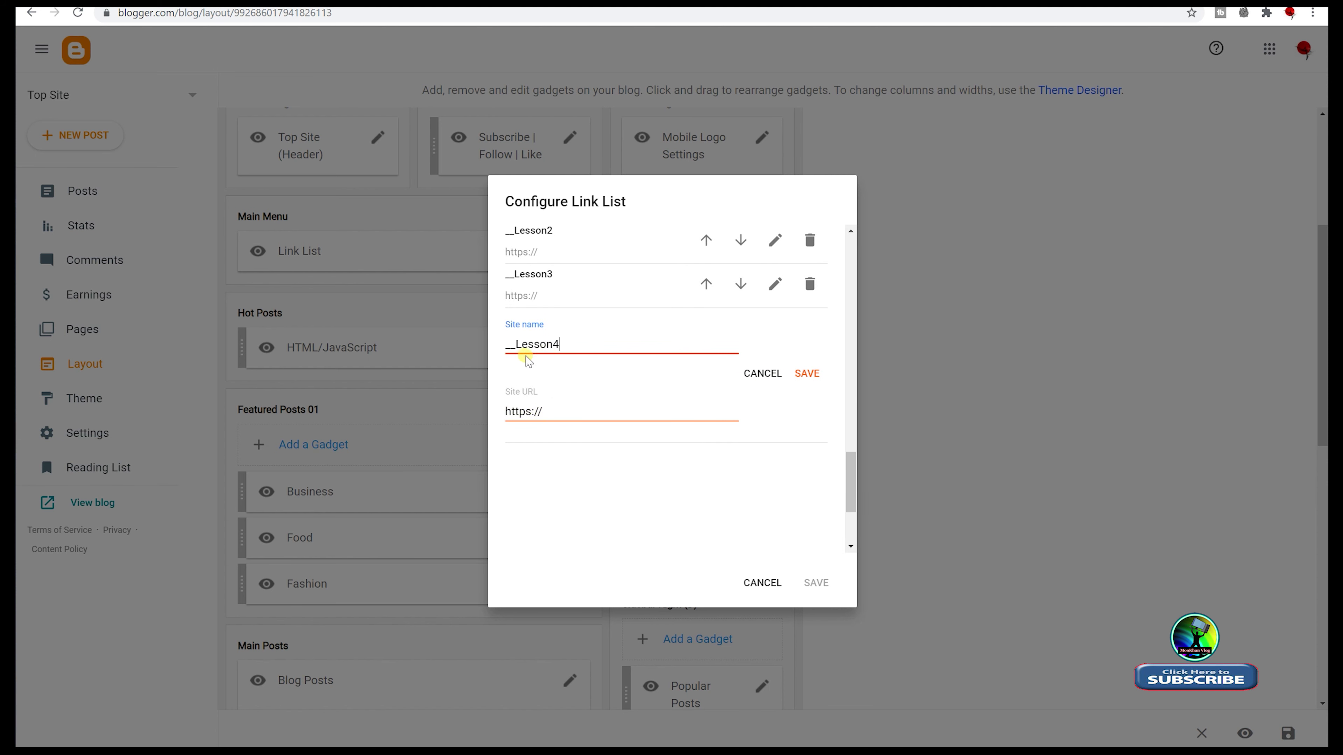
pyautogui.click(808, 384)
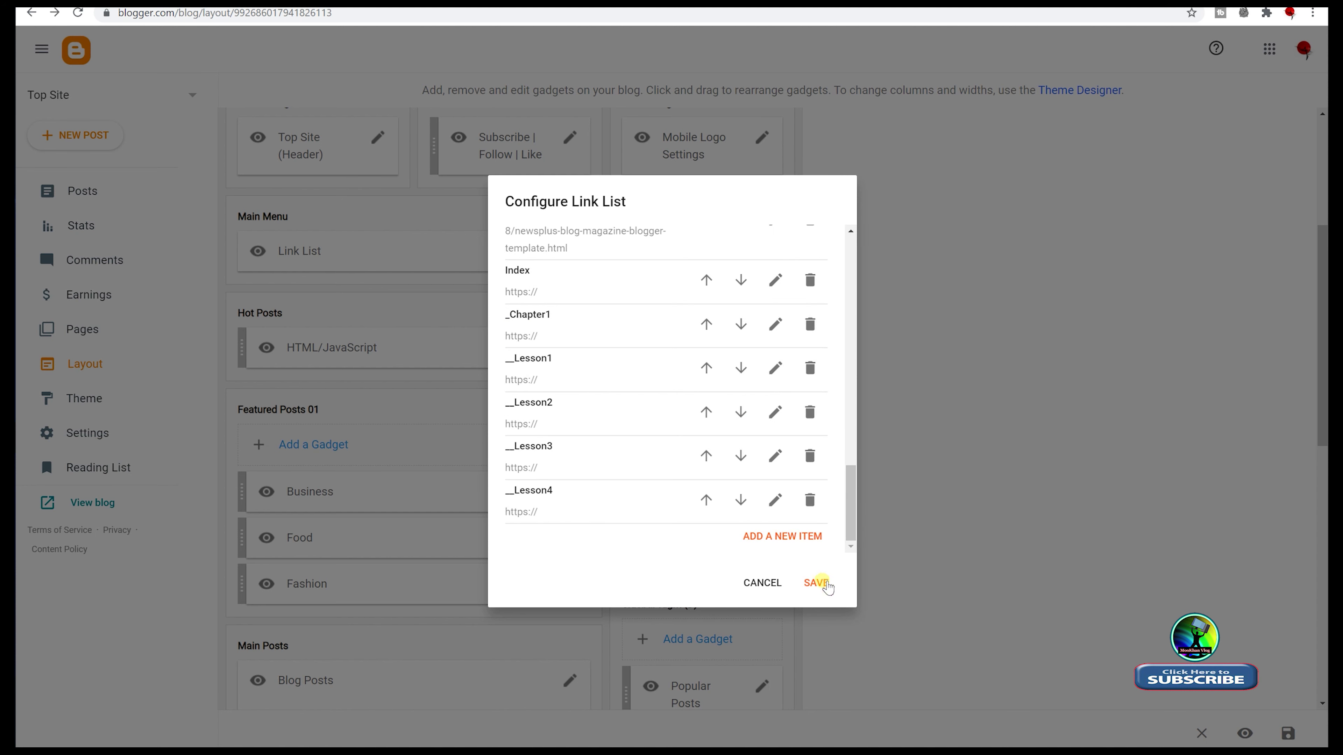
pyautogui.click(827, 588)
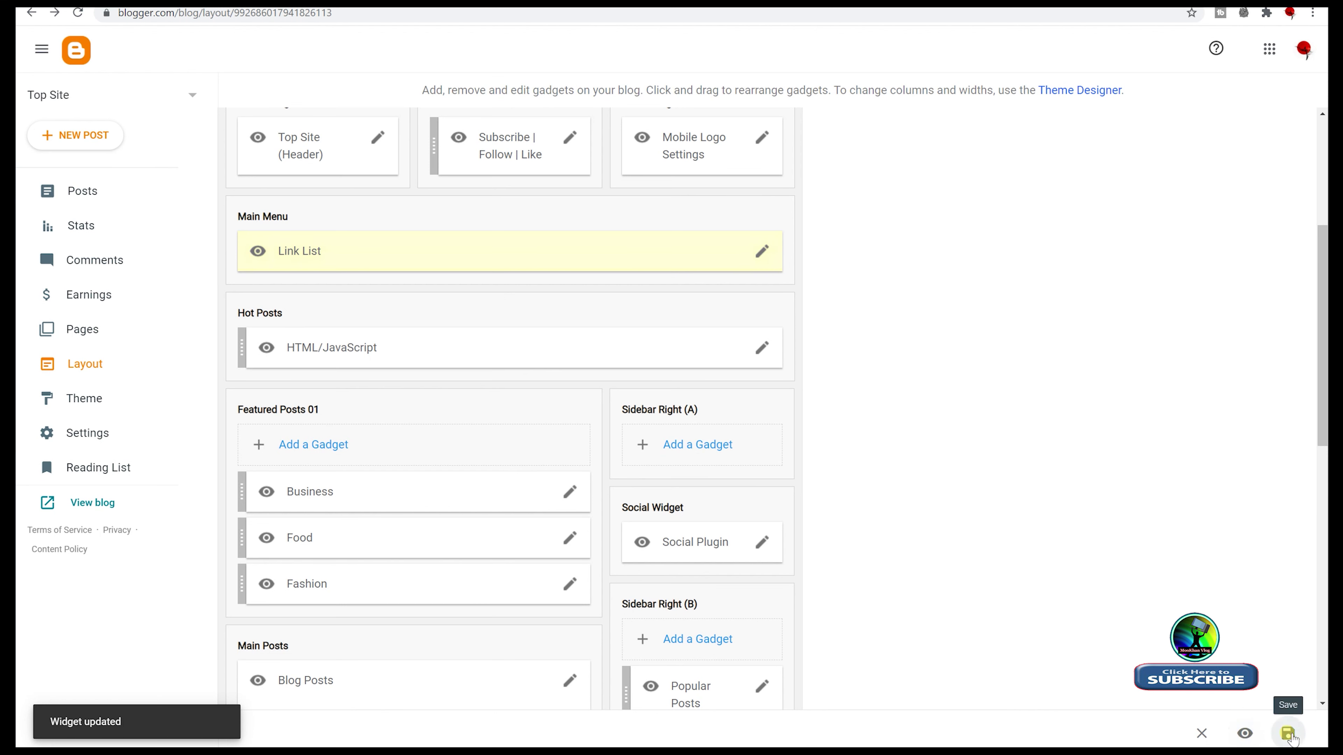
pyautogui.click(1289, 734)
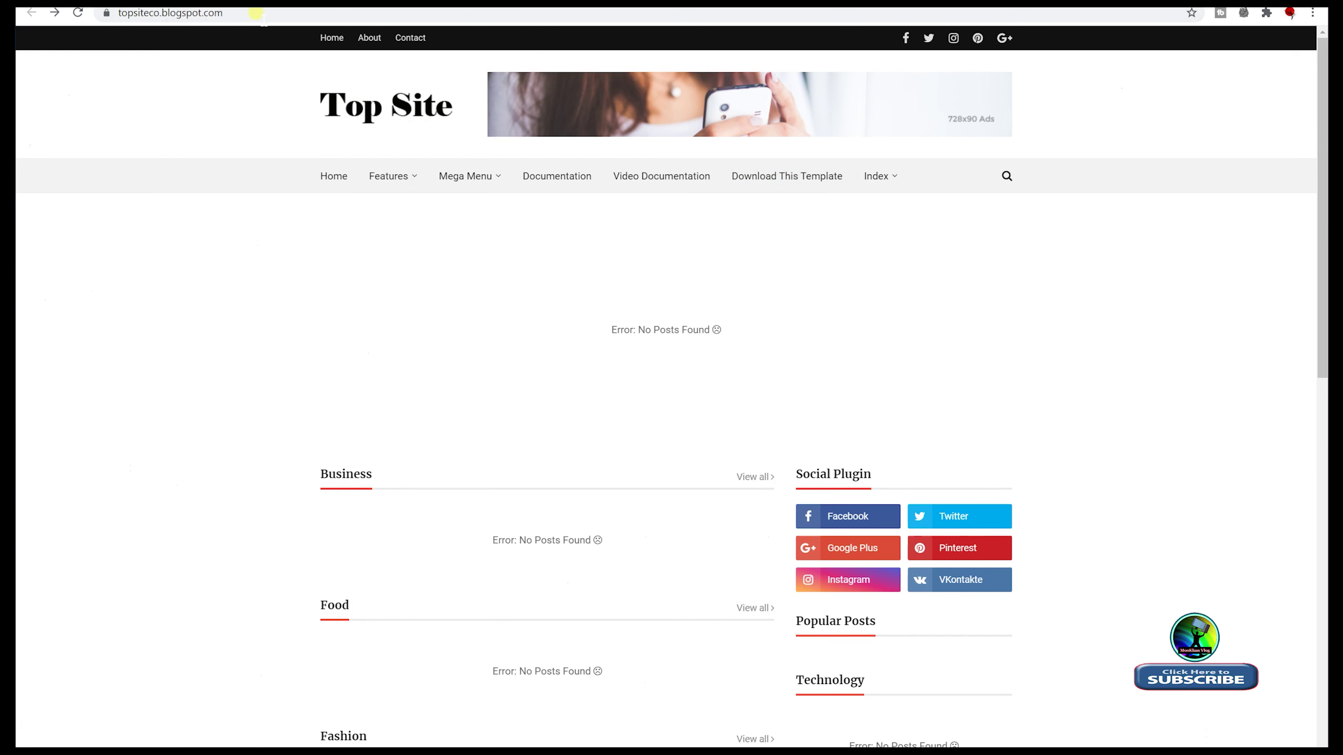
# - Reload the live blog and check the lessons nested under Chapter1 in the Index drop-down
pyautogui.moveTo(891, 179)
pyautogui.moveTo(899, 210)
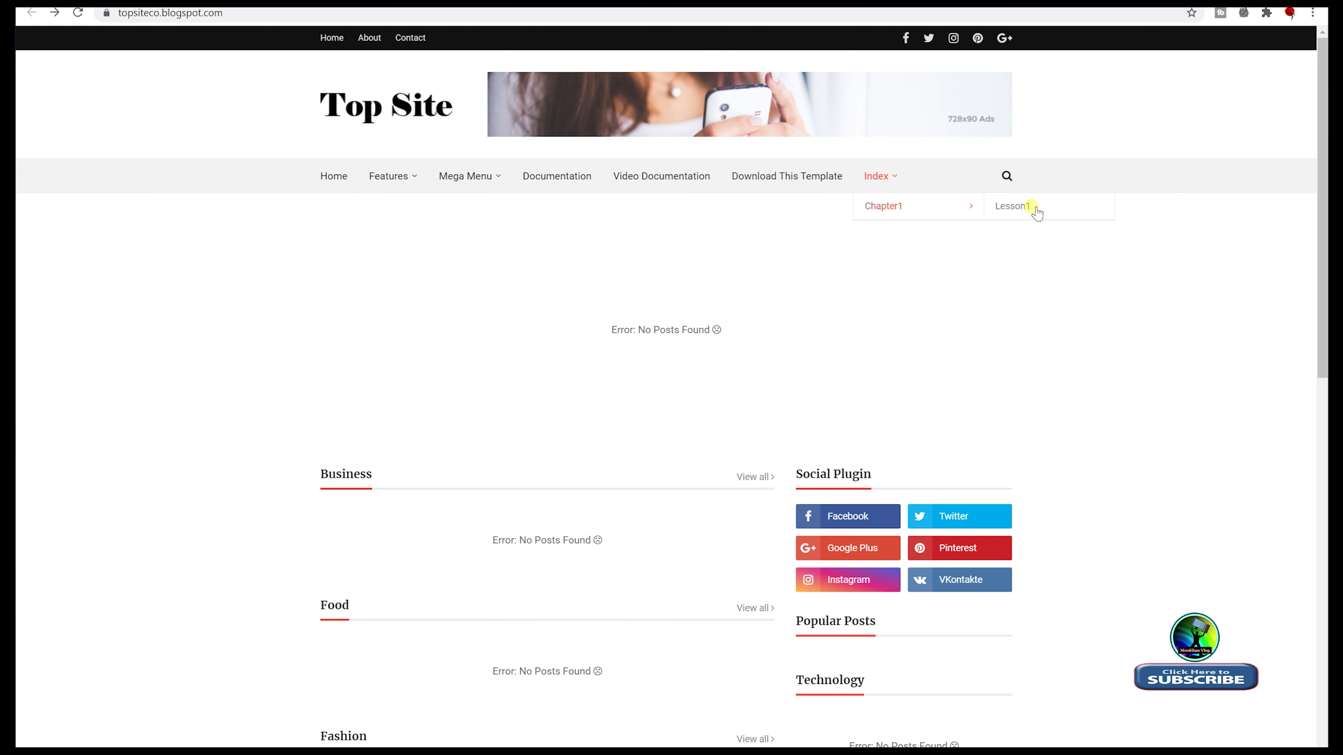
pyautogui.click(77, 12)
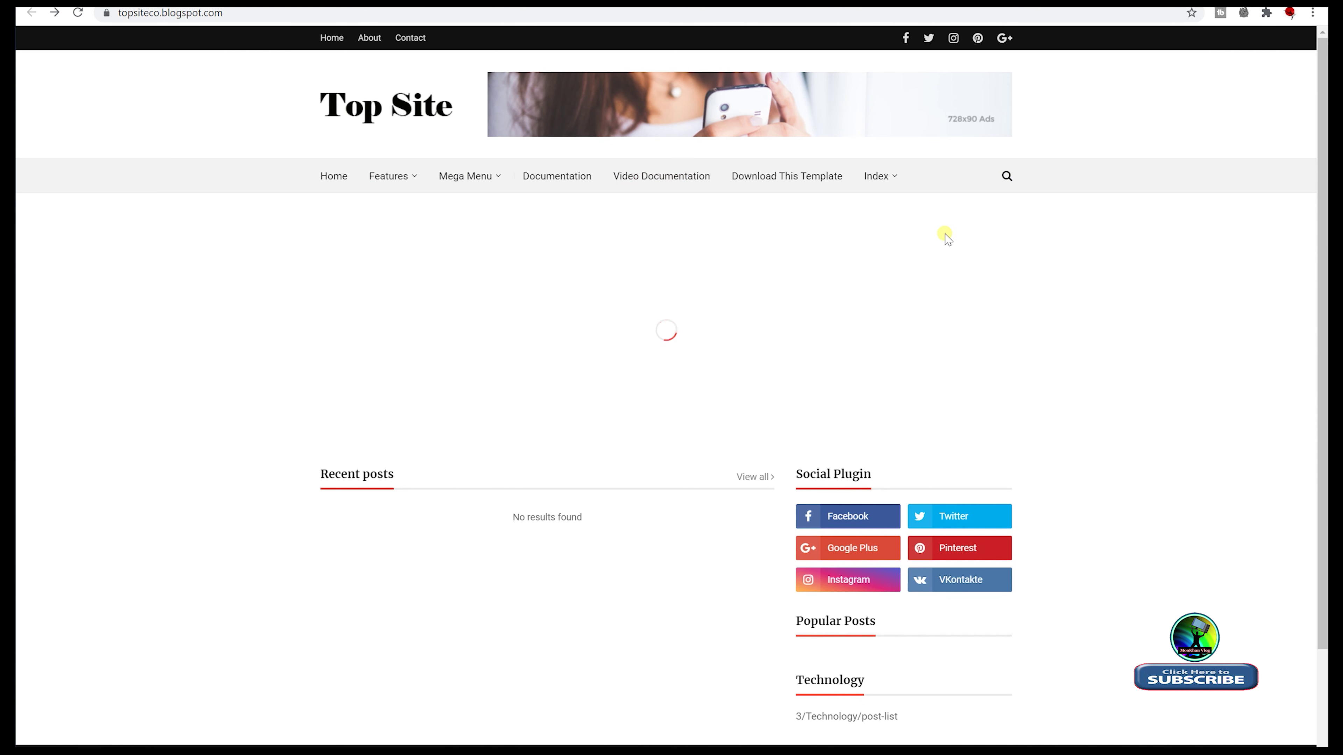
pyautogui.moveTo(894, 175)
pyautogui.moveTo(893, 204)
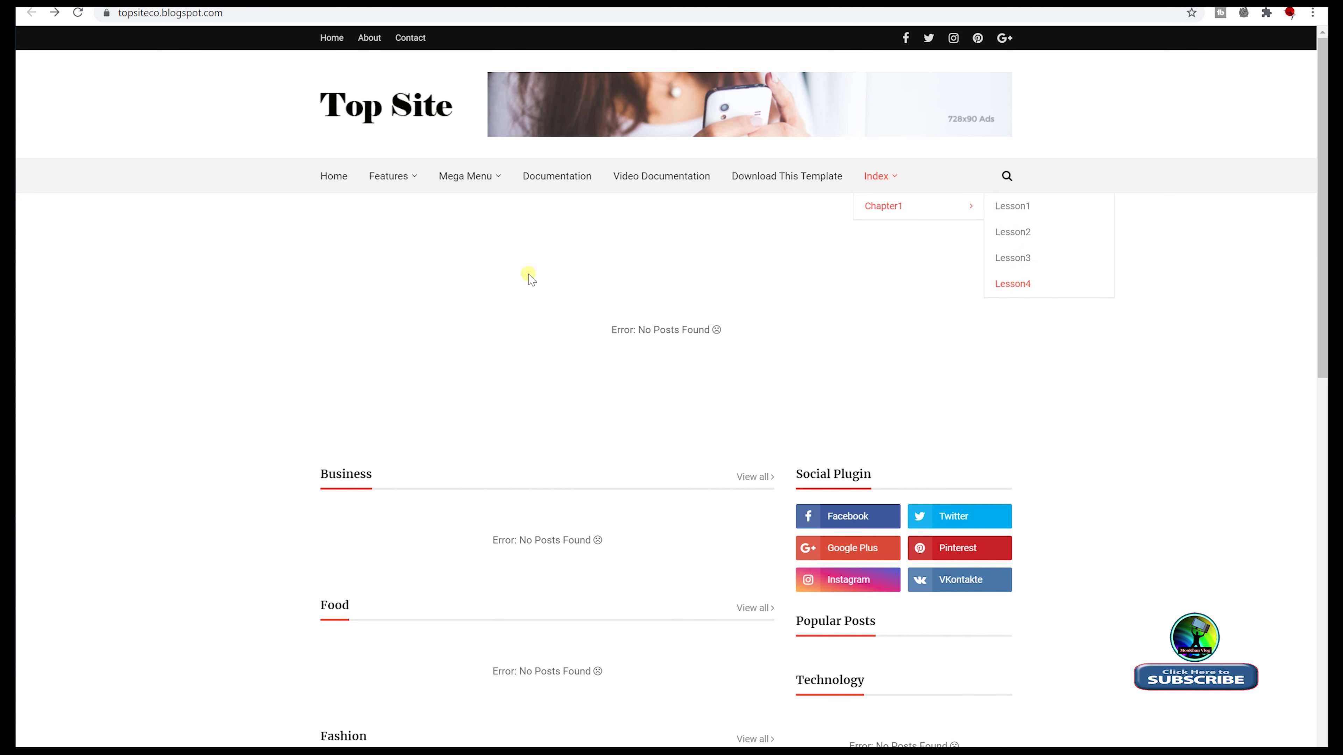
# - Test the Chapter1 link in the live blog's Index drop-down twice, returning to the blog home page each time
pyautogui.click(899, 205)
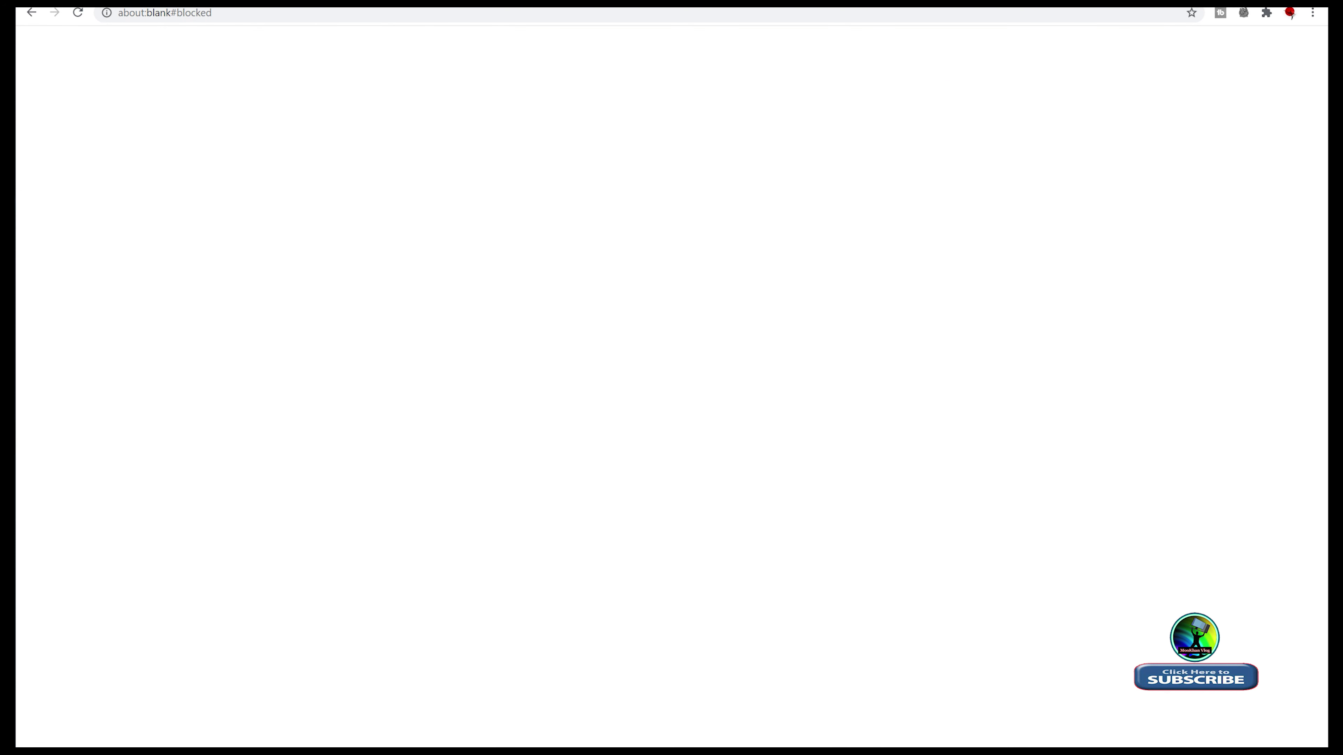
pyautogui.click(31, 12)
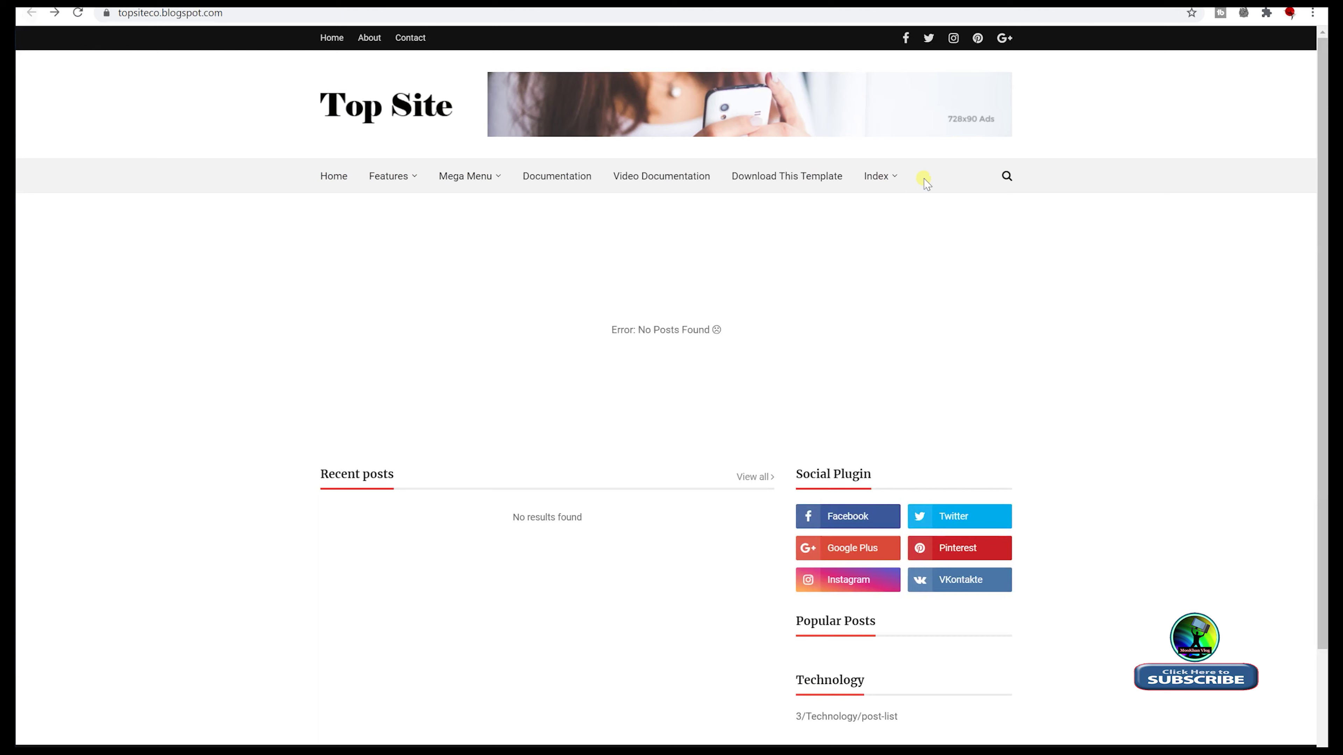
pyautogui.click(882, 207)
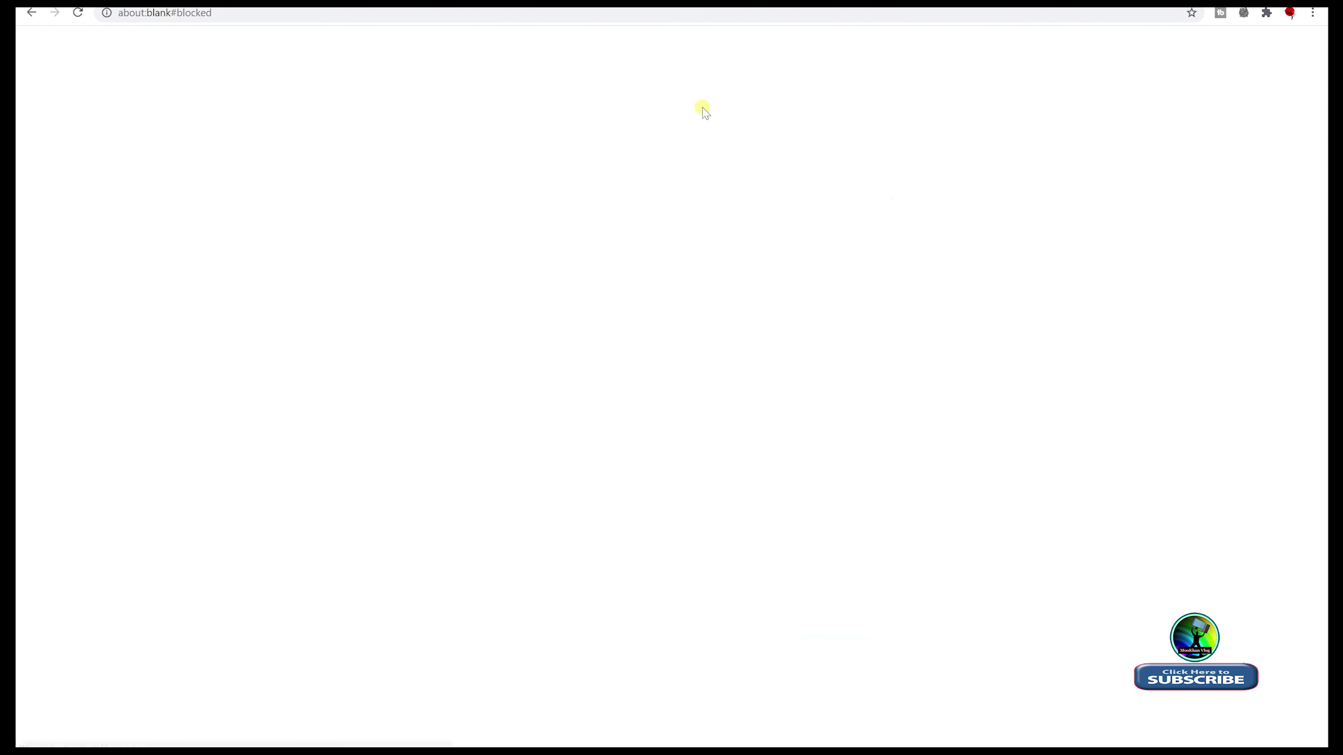
pyautogui.click(30, 15)
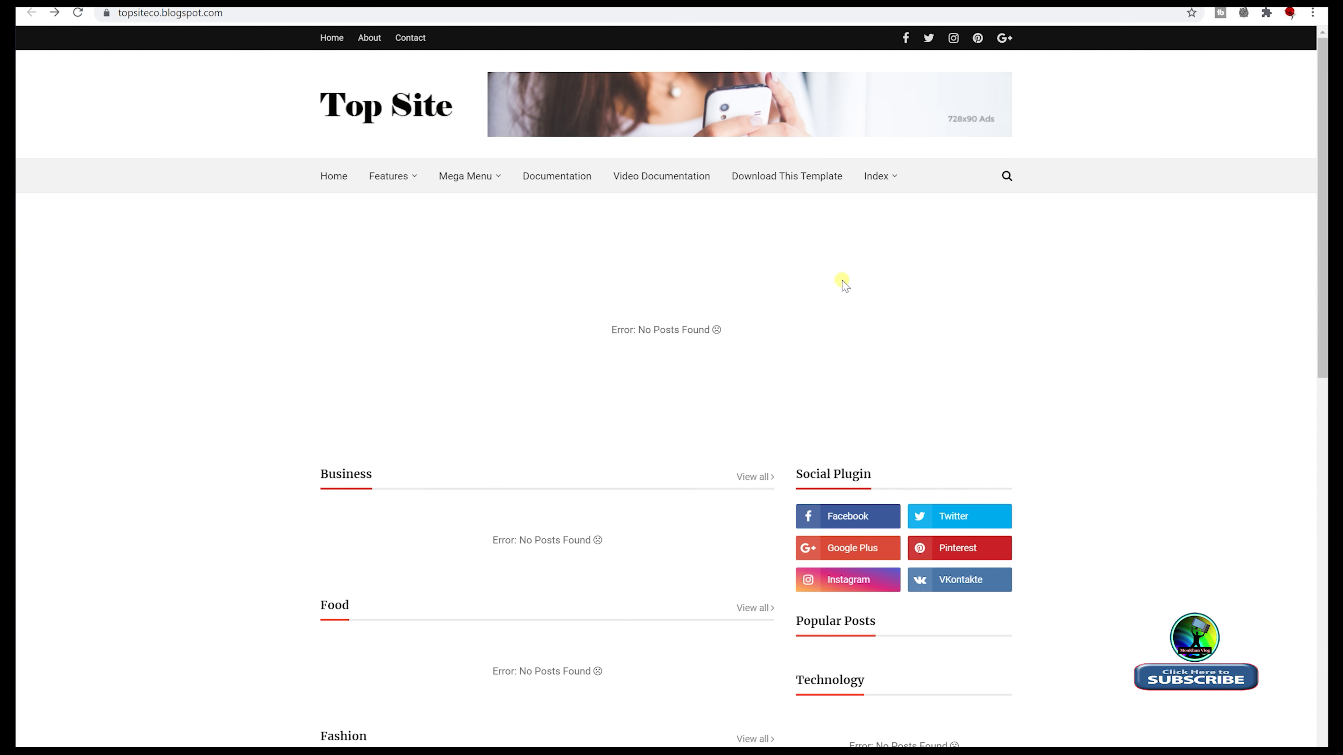
pyautogui.moveTo(882, 206)
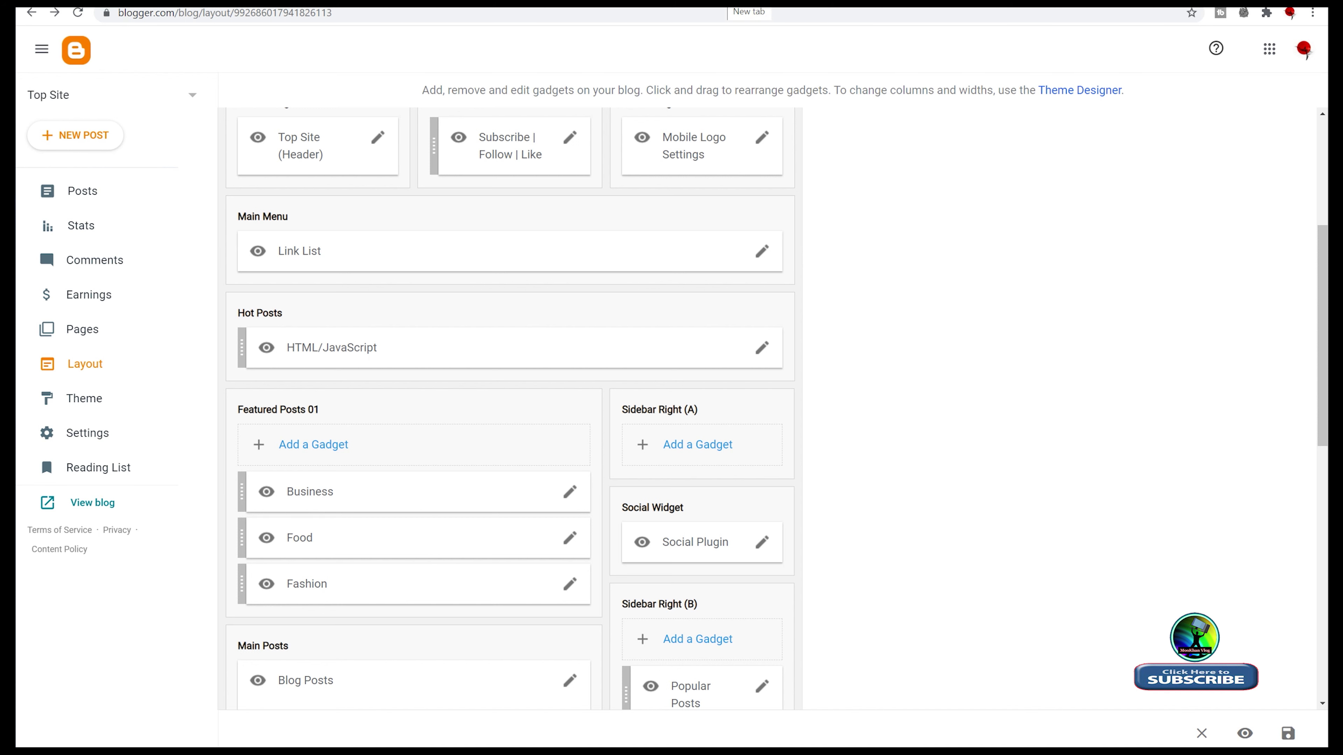
# - Create a new page in Blogger and paste all the text copied from the open Word document into its body
pyautogui.click(93, 338)
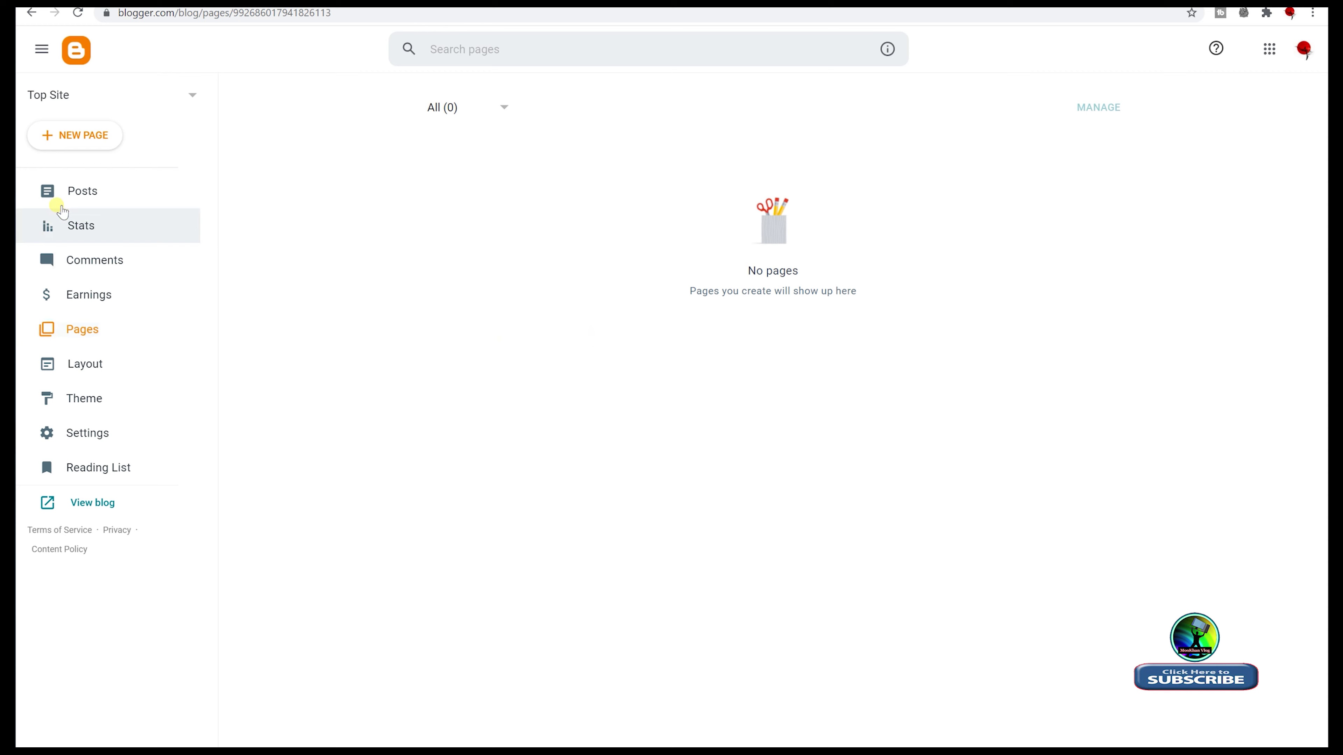
pyautogui.click(99, 135)
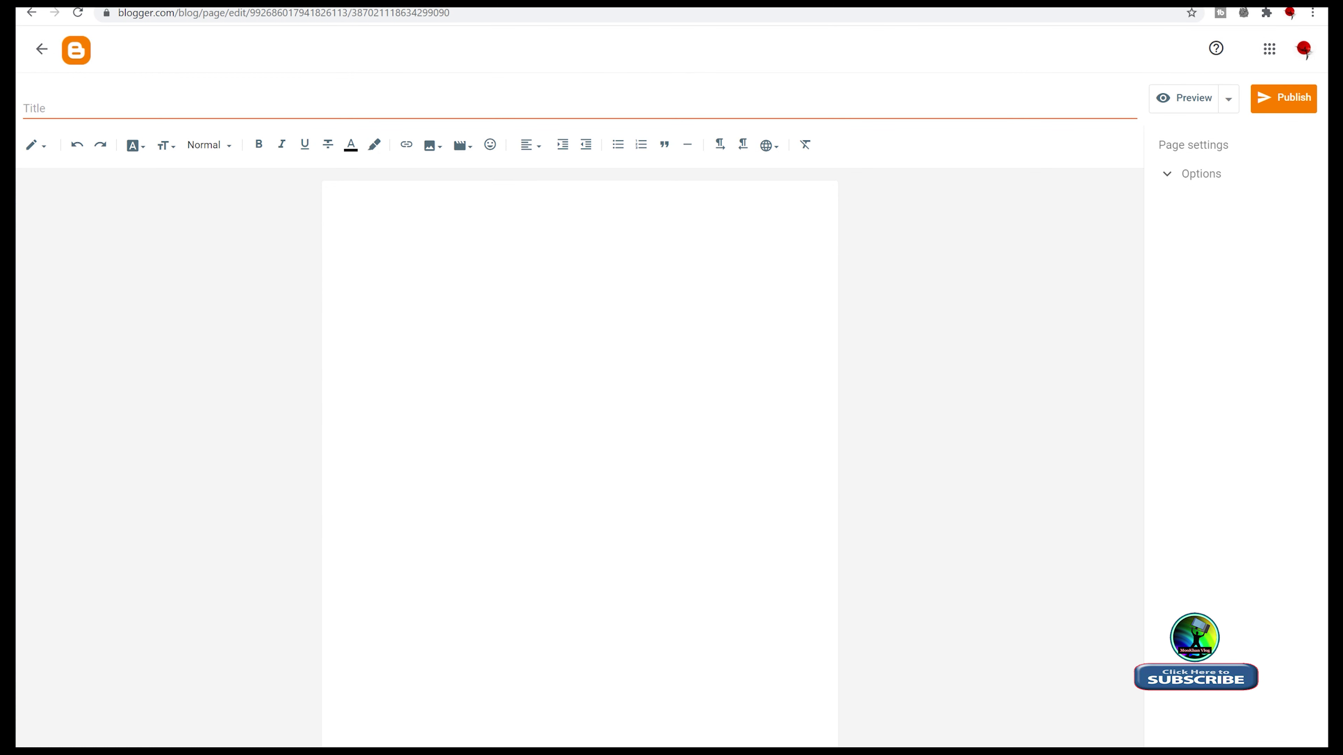
pyautogui.hotkey('alt', 'Tab')
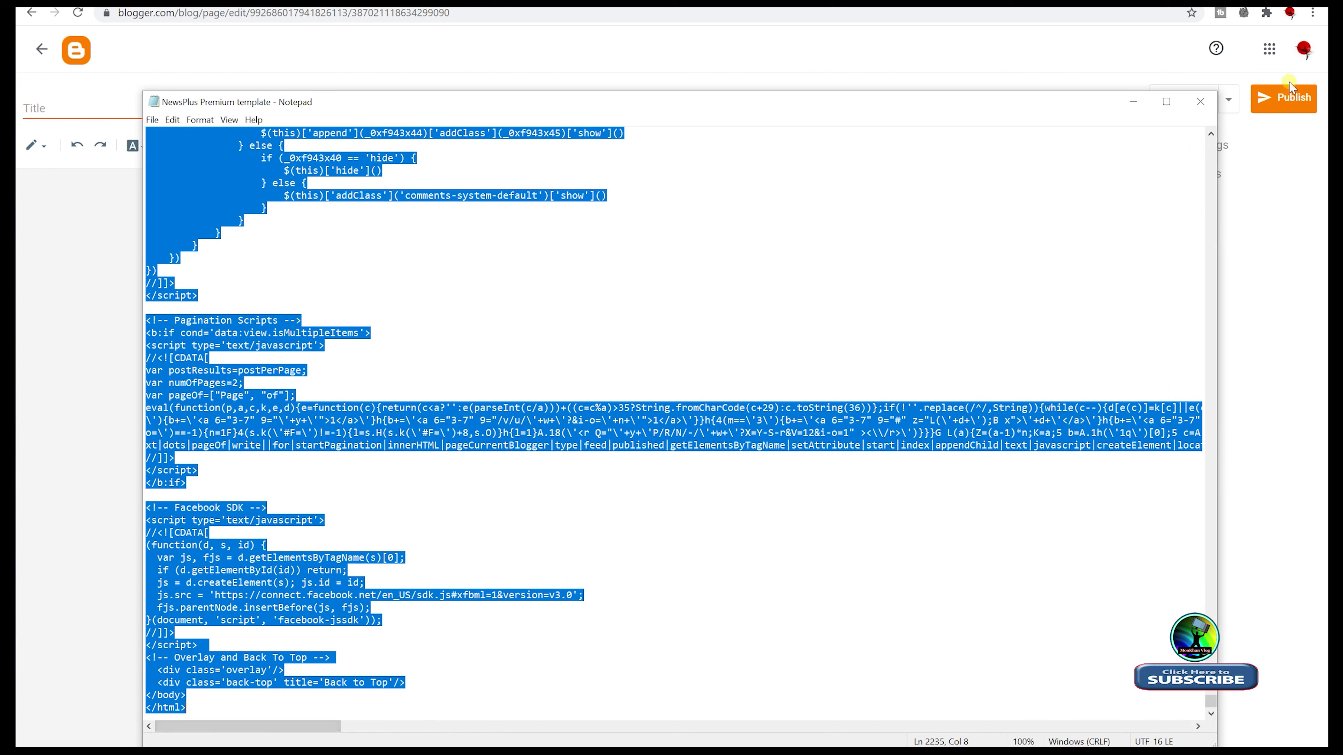
pyautogui.click(1132, 101)
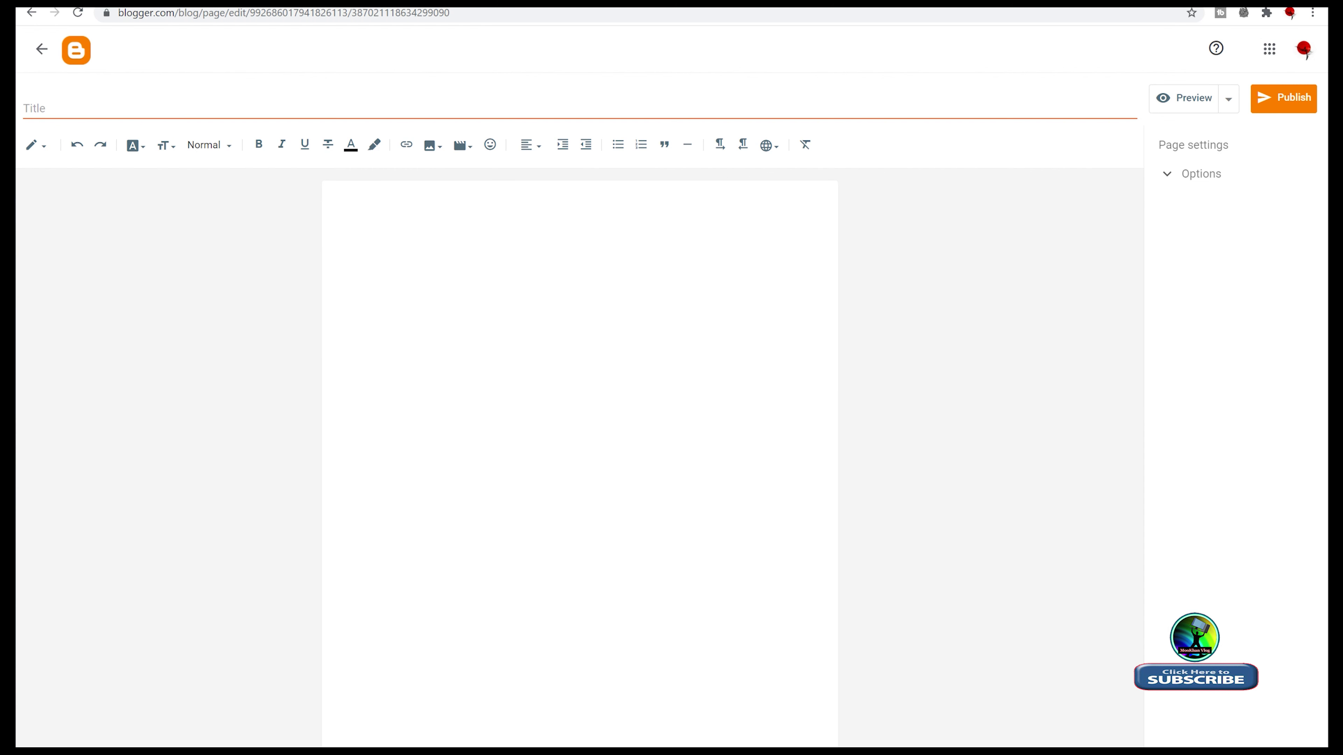
pyautogui.hotkey('alt', 'Tab')
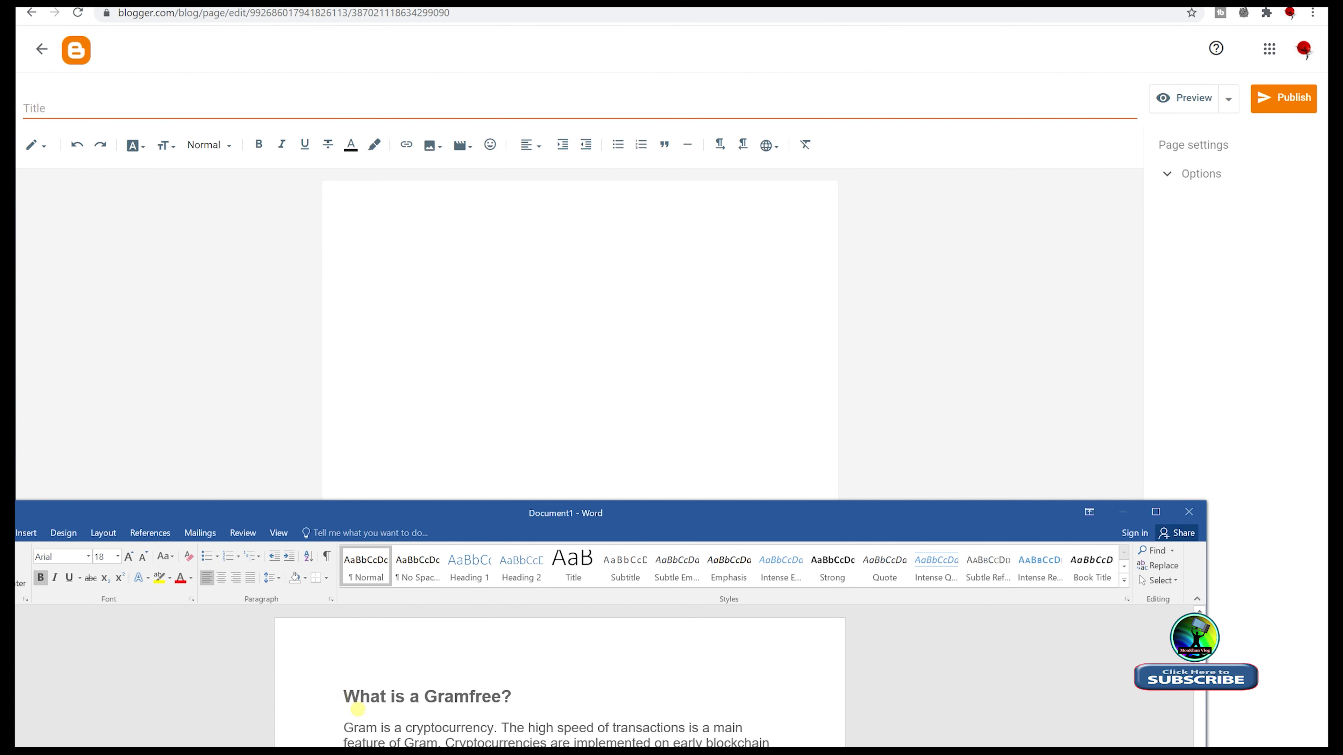
pyautogui.hotkey('ctrl', 'a')
pyautogui.rightClick(656, 733)
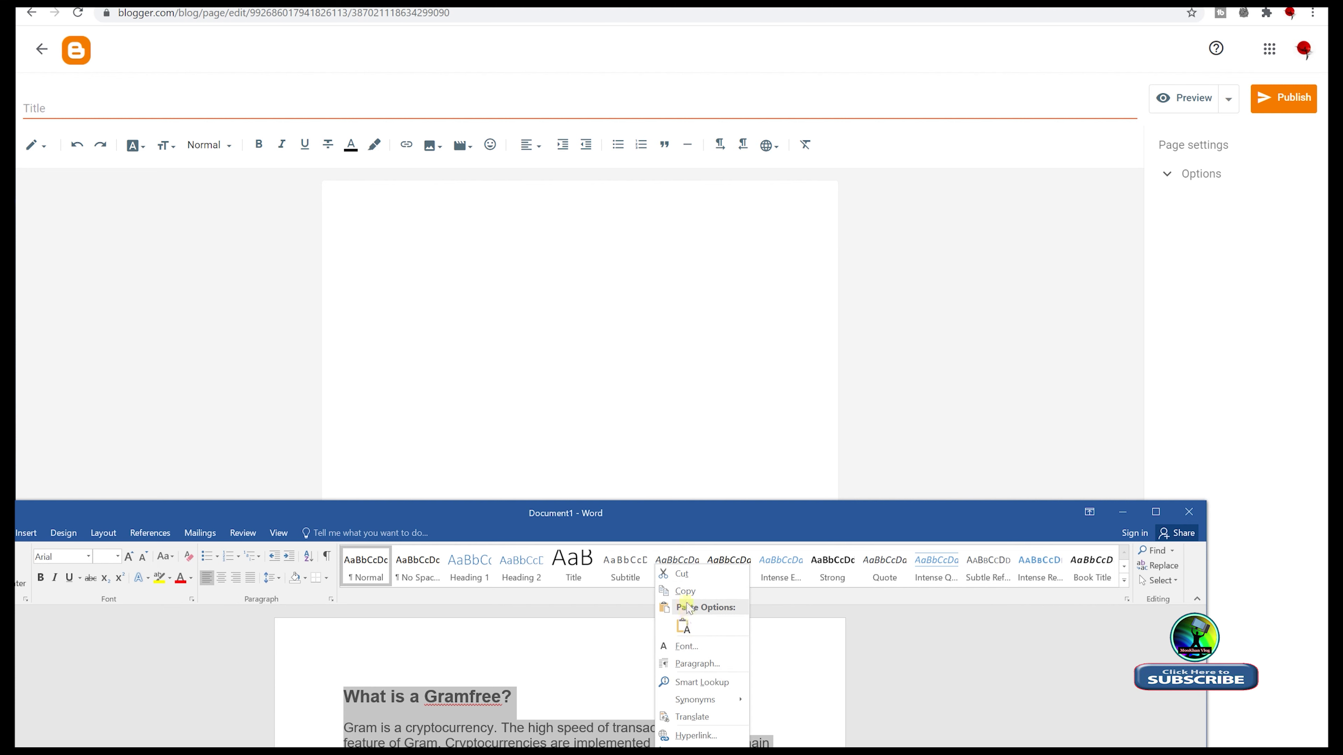
pyautogui.click(683, 591)
pyautogui.rightClick(518, 250)
pyautogui.click(558, 358)
# - Title the page Lesson4 and add a Lesson4 line followed by blank lines above the "What is a Gramfree?" heading
pyautogui.click(105, 100)
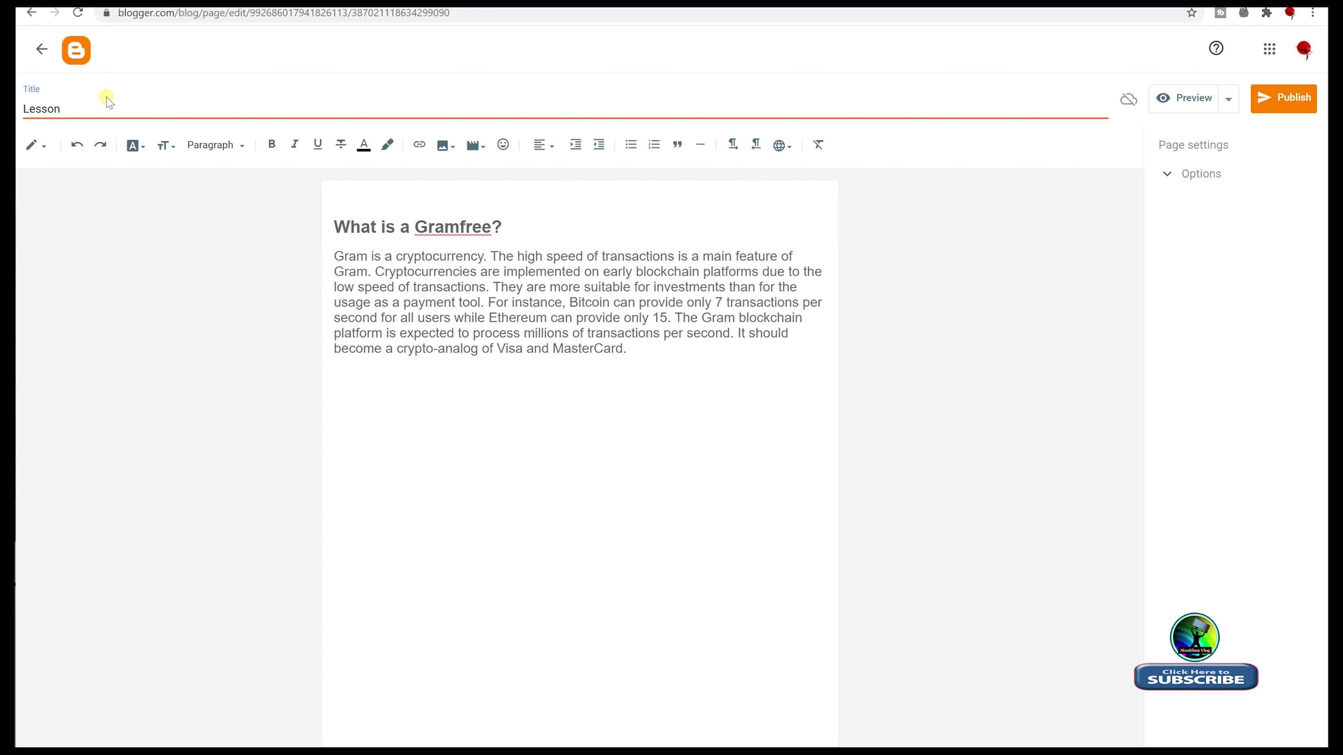
pyautogui.write('Lesson4')
pyautogui.click(348, 203)
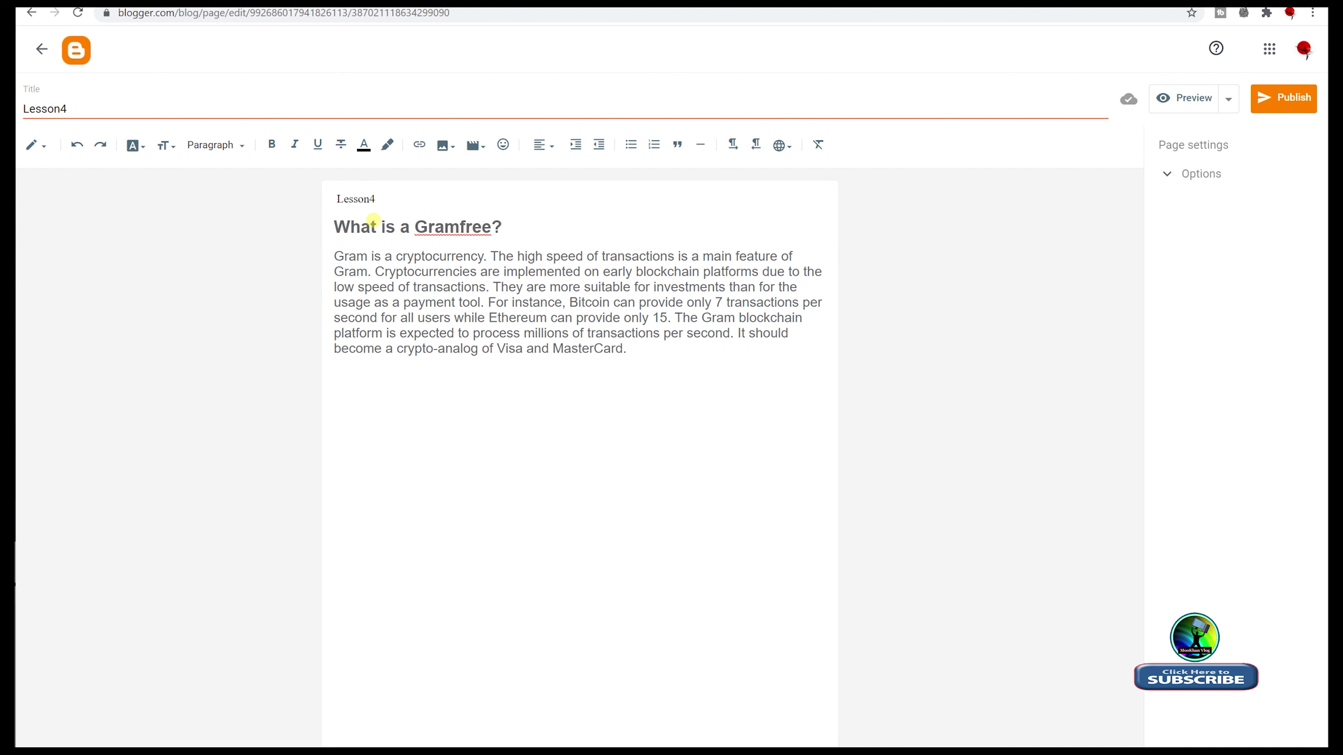
pyautogui.press('Return')
pyautogui.press('Return')
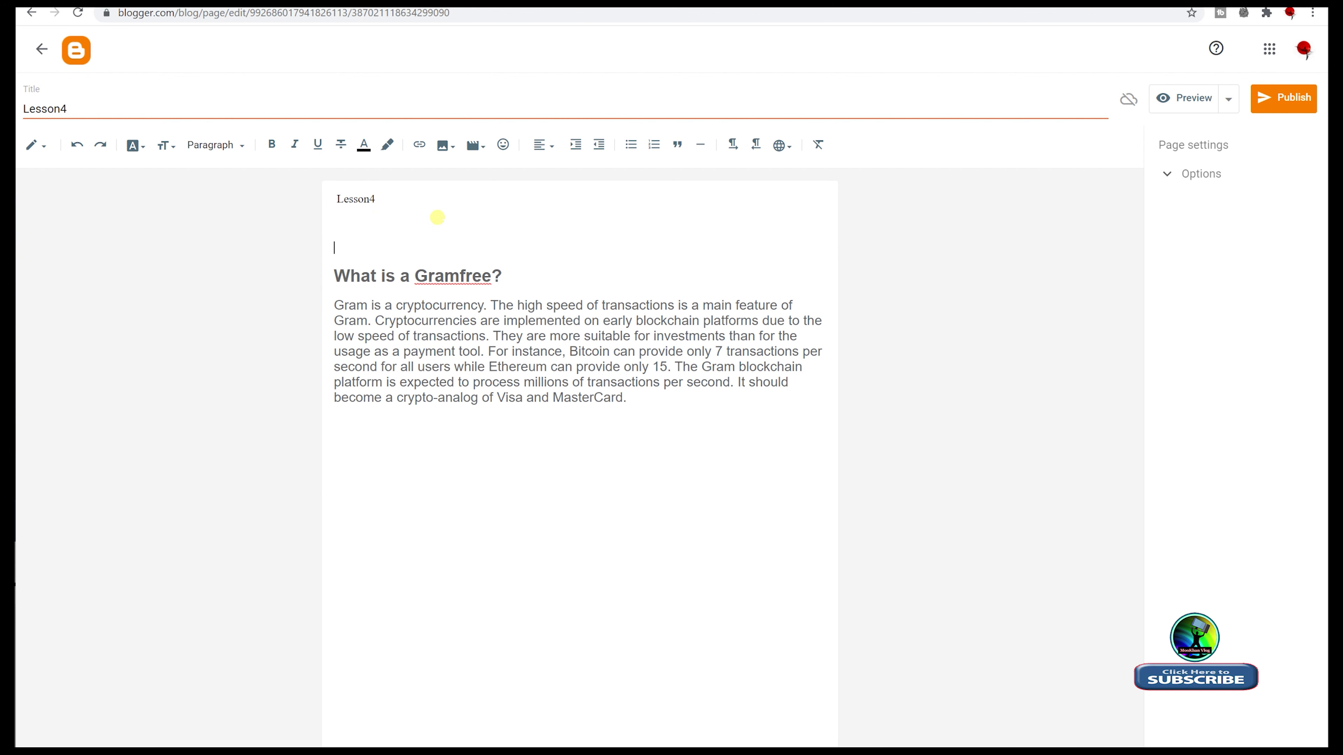
# - Upload the Desktop image wallpapersden.com_windows-10-dark_3840x2160 between the Lesson4 line and the heading, and enlarge it to nearly the text width
pyautogui.click(444, 146)
pyautogui.click(514, 186)
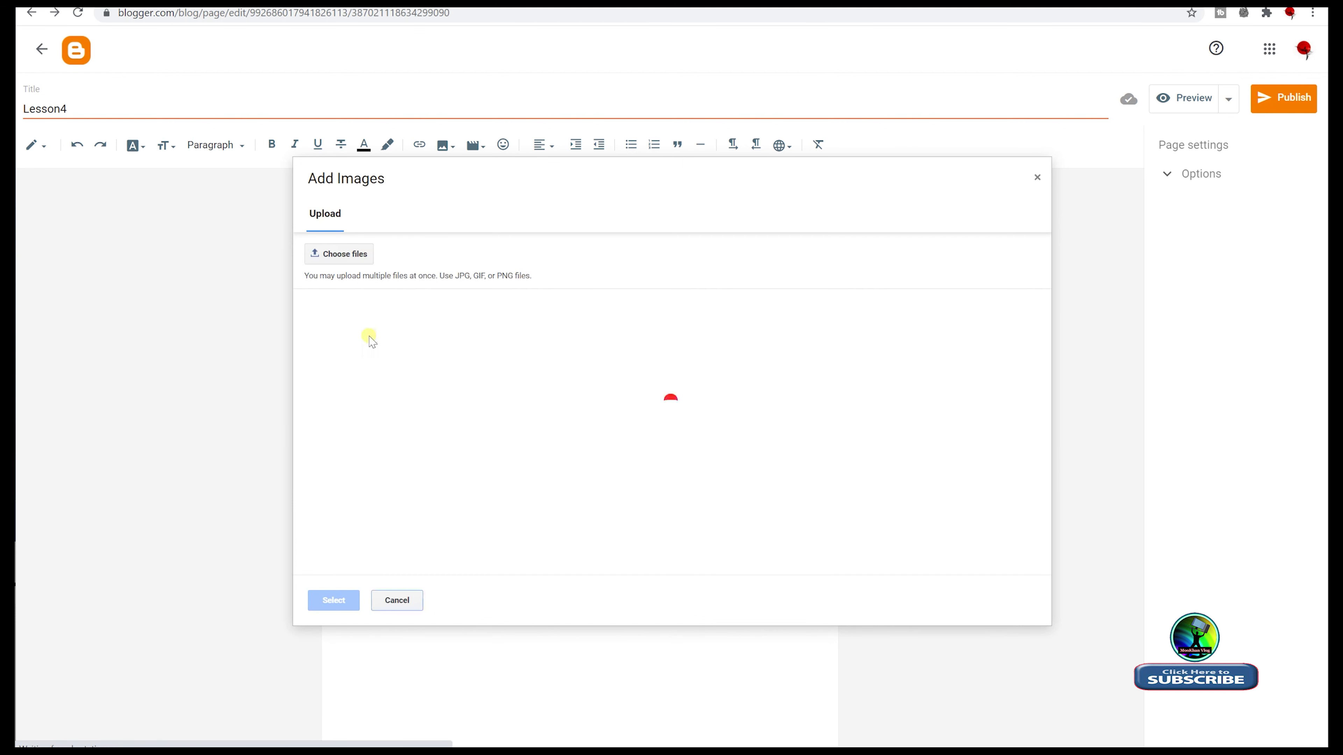
pyautogui.click(339, 258)
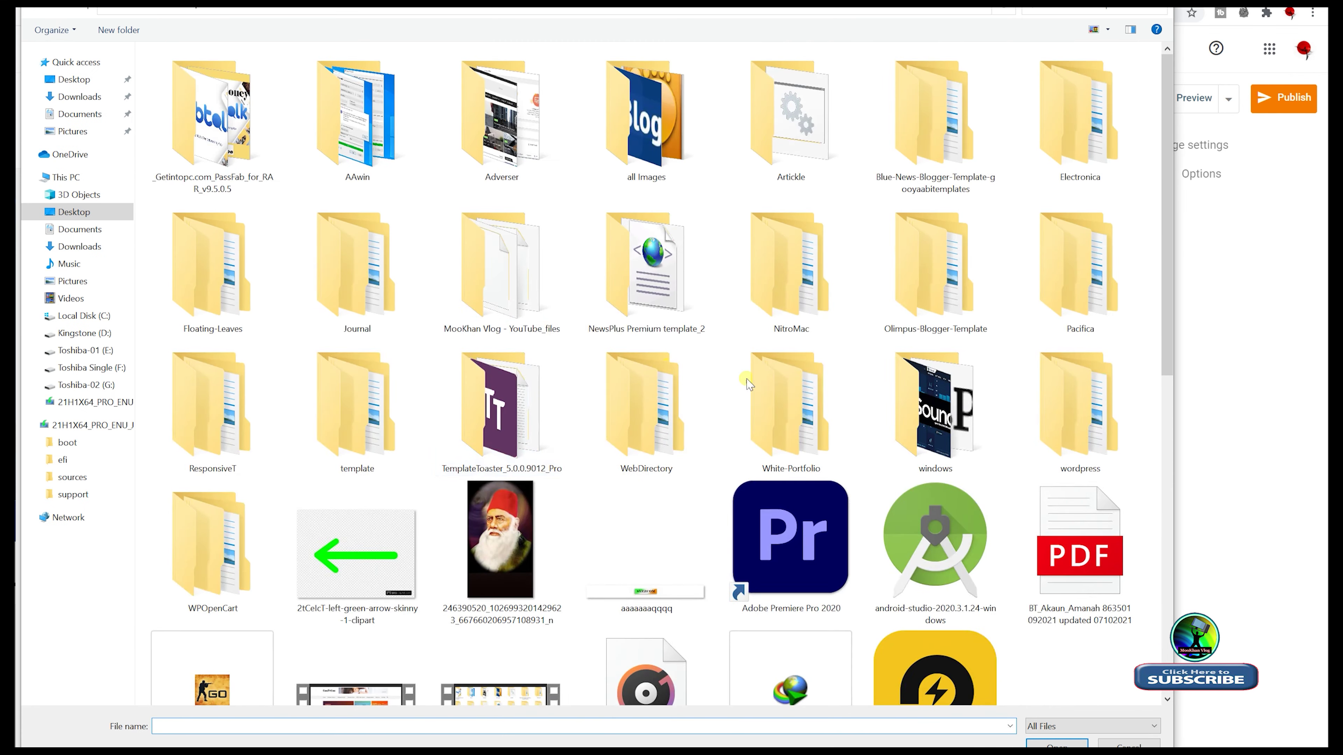
pyautogui.scroll(-5, 670, 370)
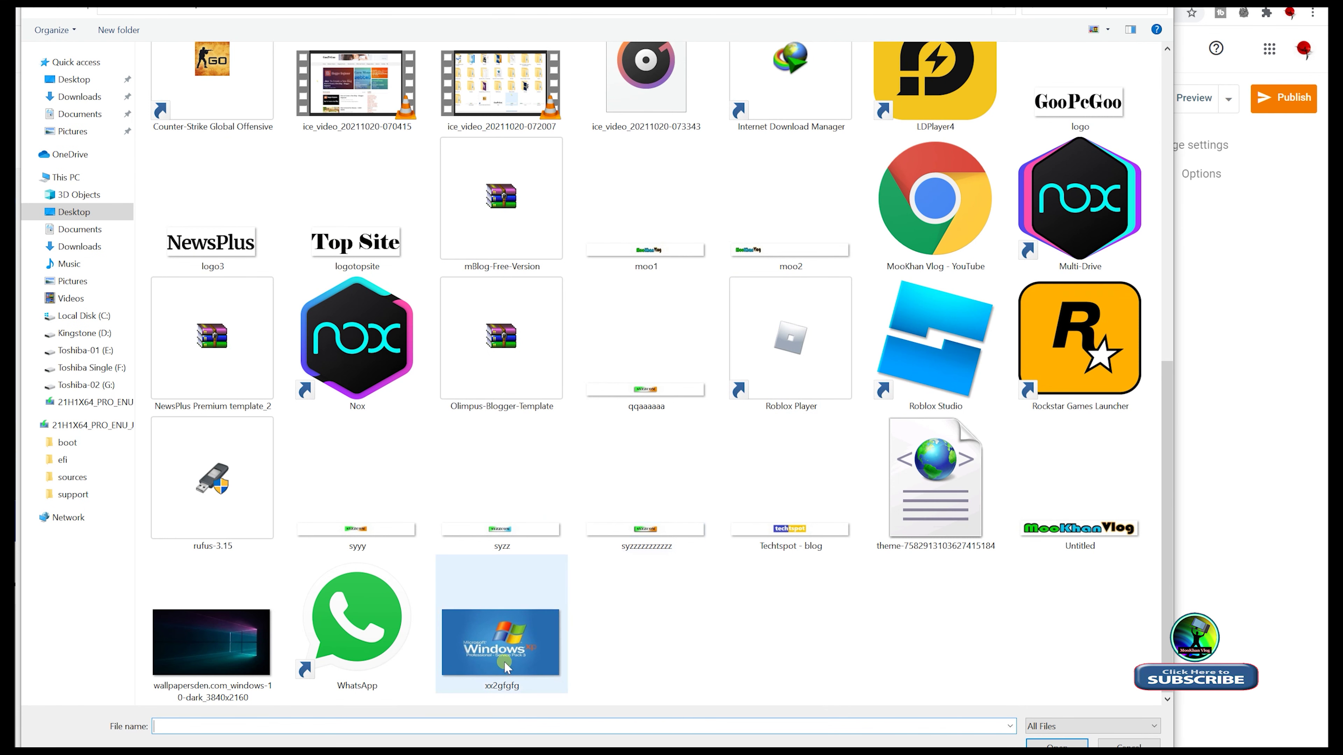
pyautogui.doubleClick(198, 641)
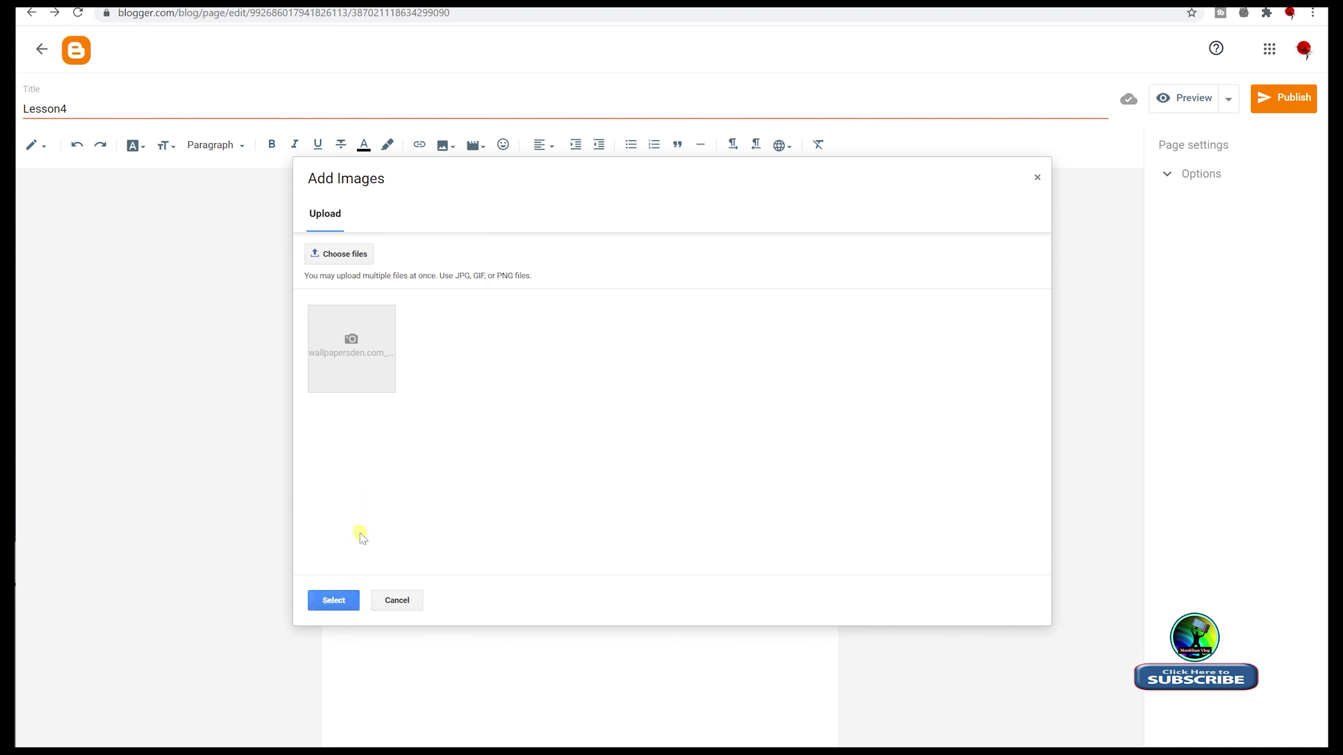
pyautogui.click(348, 600)
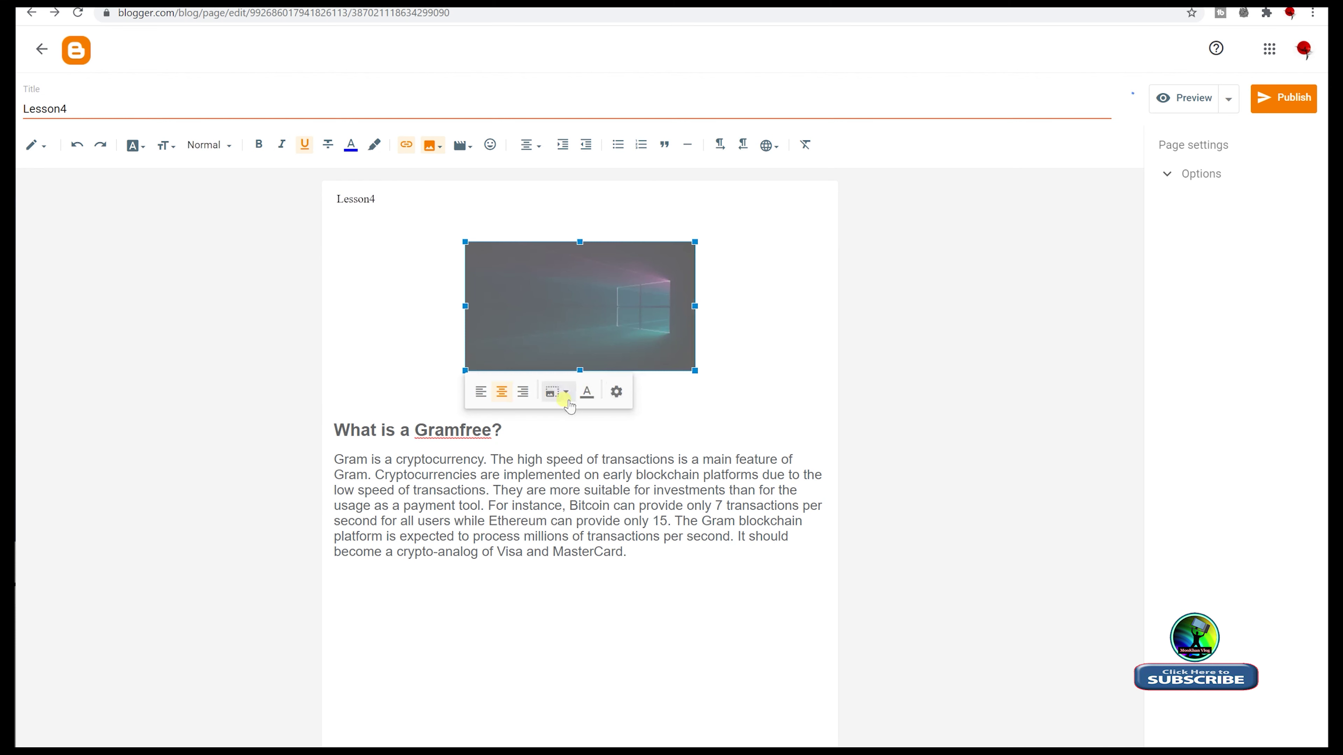
pyautogui.click(556, 392)
pyautogui.click(531, 500)
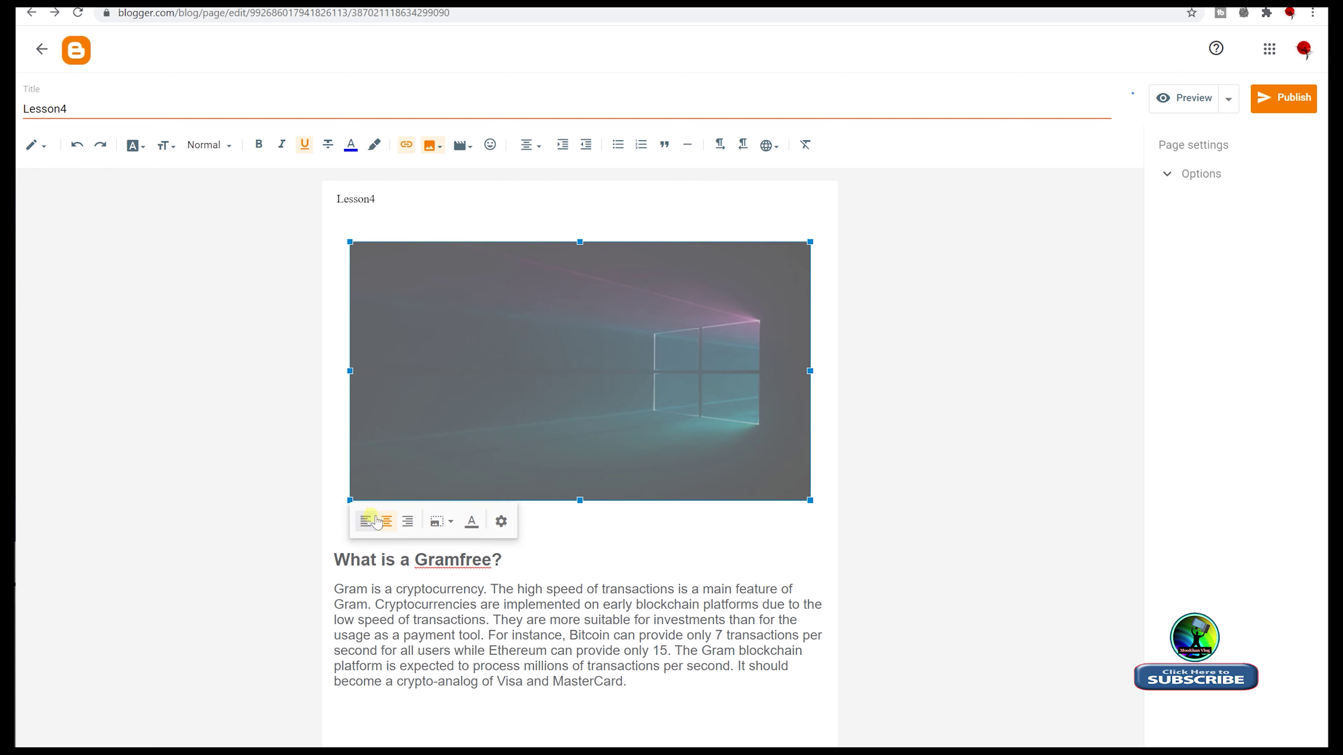
# - Try aligning the image to the left, and return it to centred alignment
pyautogui.click(366, 521)
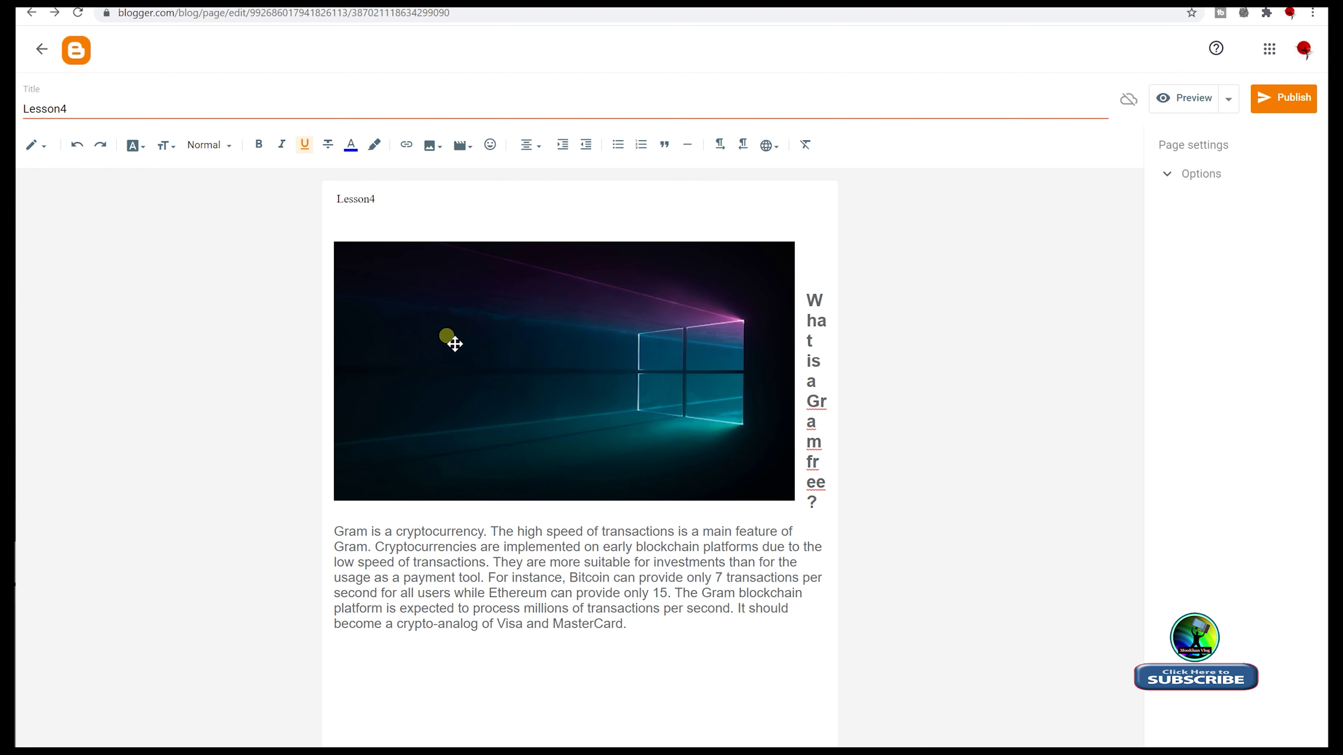
pyautogui.click(481, 490)
pyautogui.click(373, 521)
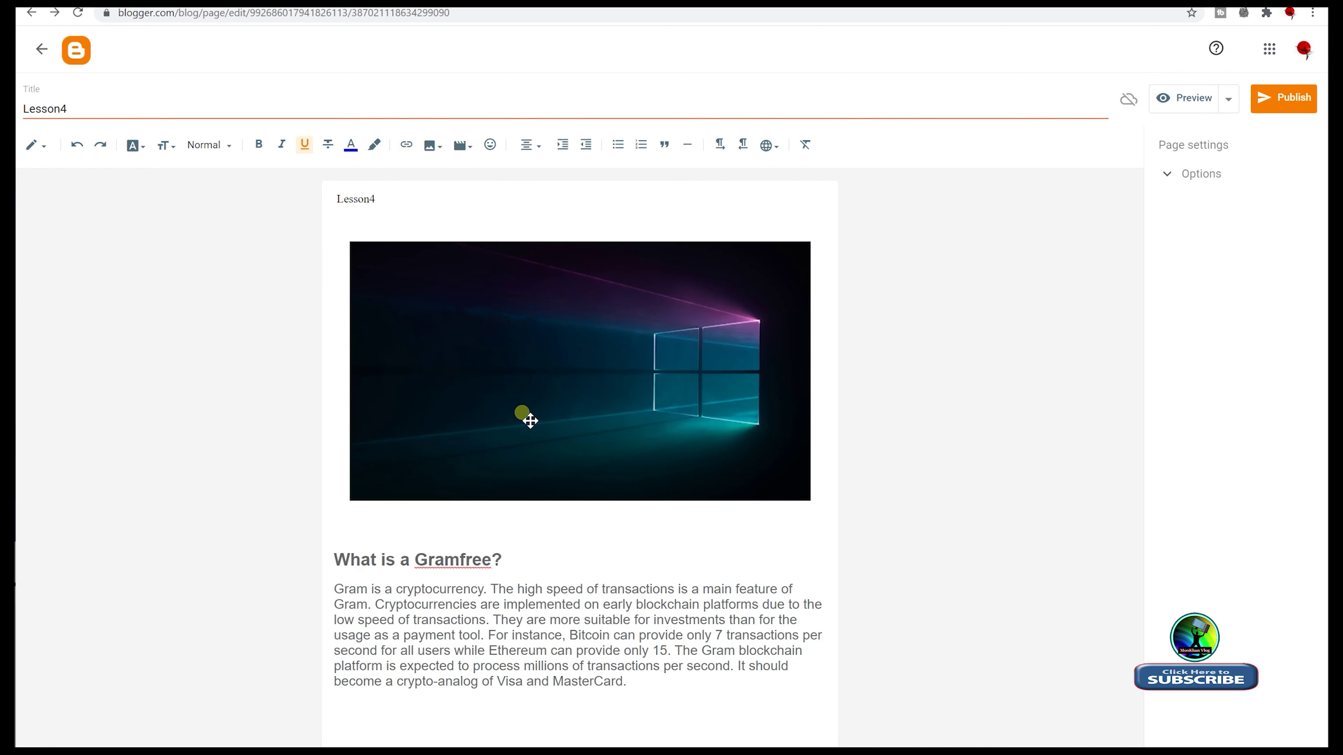
# - Delete the blank line between the image and the heading, and publish the page to the blog
pyautogui.click(370, 521)
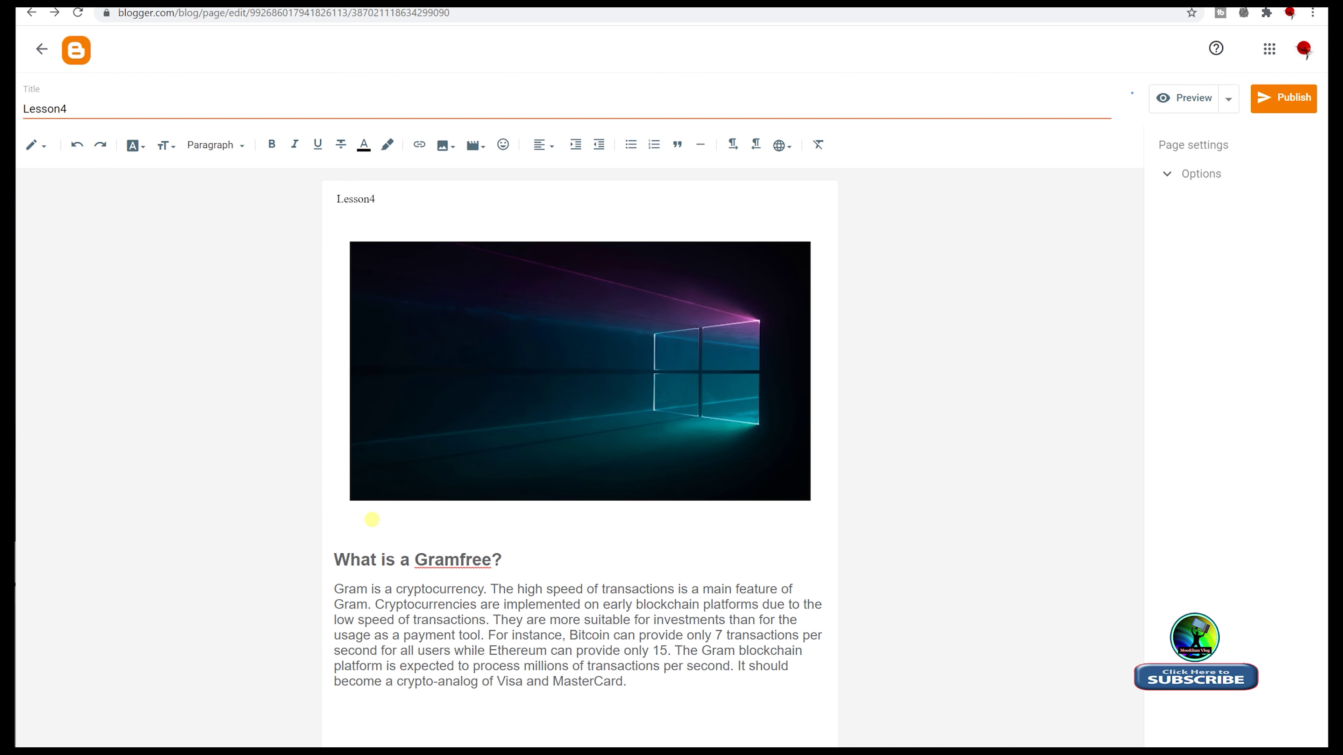
pyautogui.press('Delete')
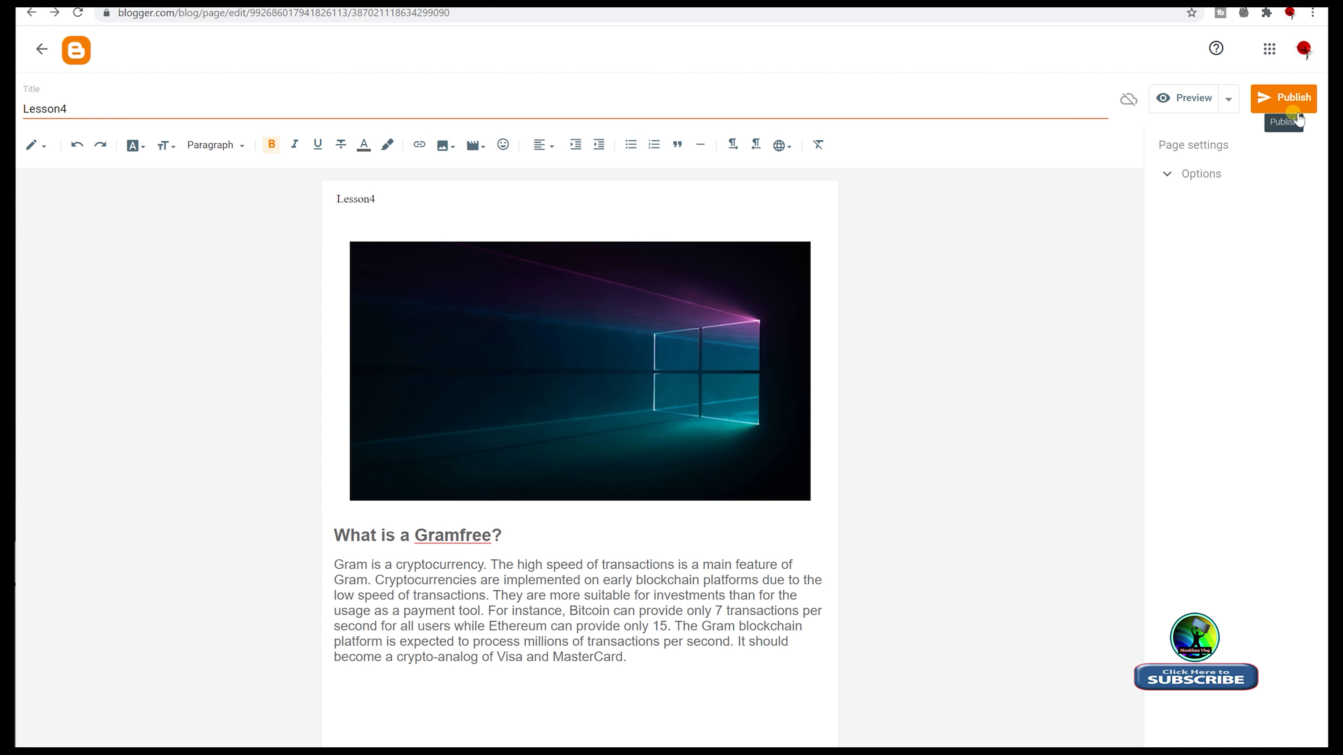
pyautogui.click(1317, 97)
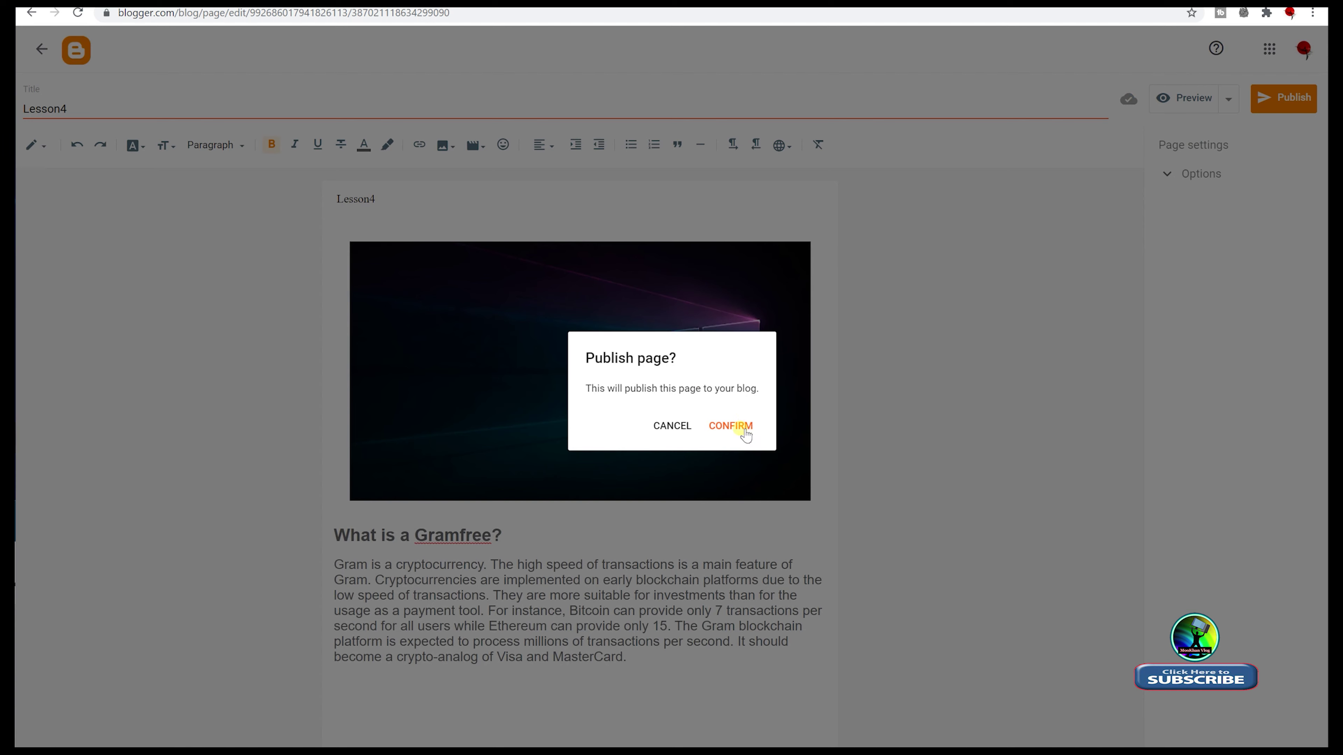
pyautogui.click(732, 426)
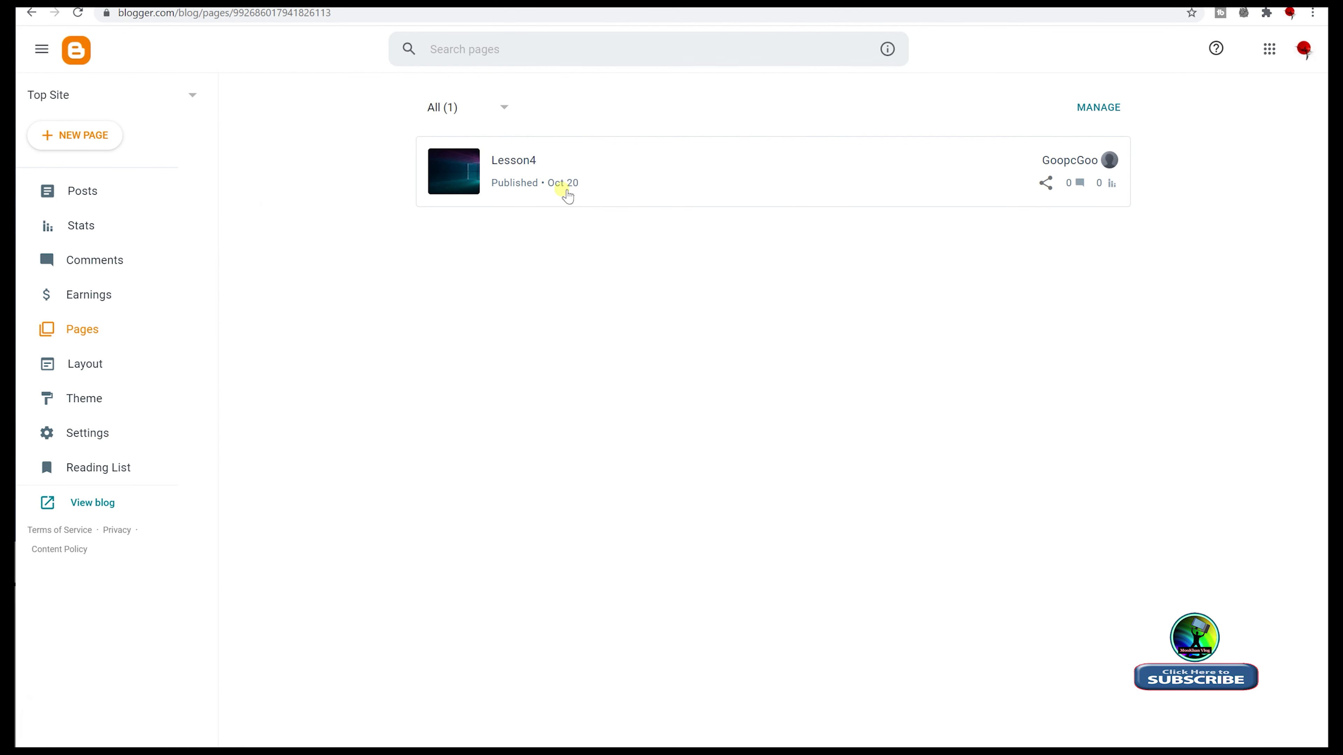
# - View the published Lesson4 page, copy its web address, and close it to return to the page list
pyautogui.moveTo(465, 197)
pyautogui.click(1079, 161)
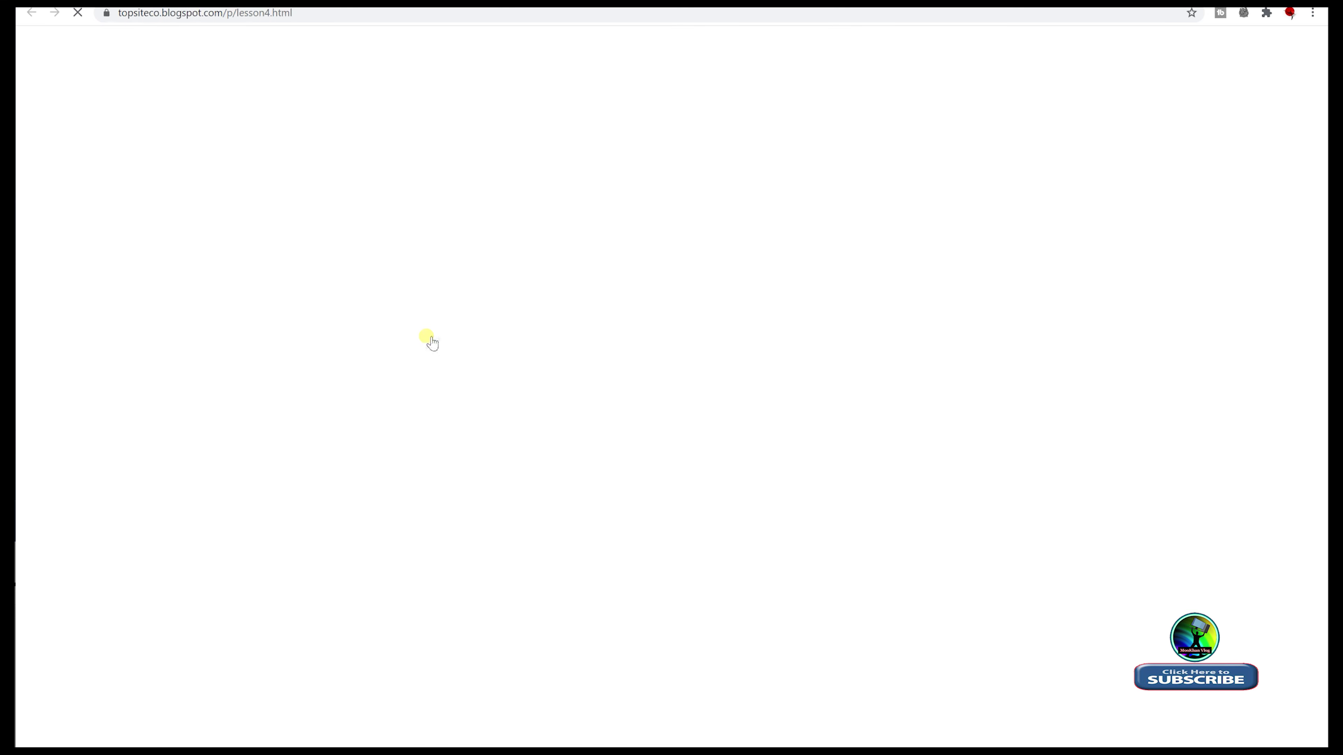
pyautogui.click(301, 16)
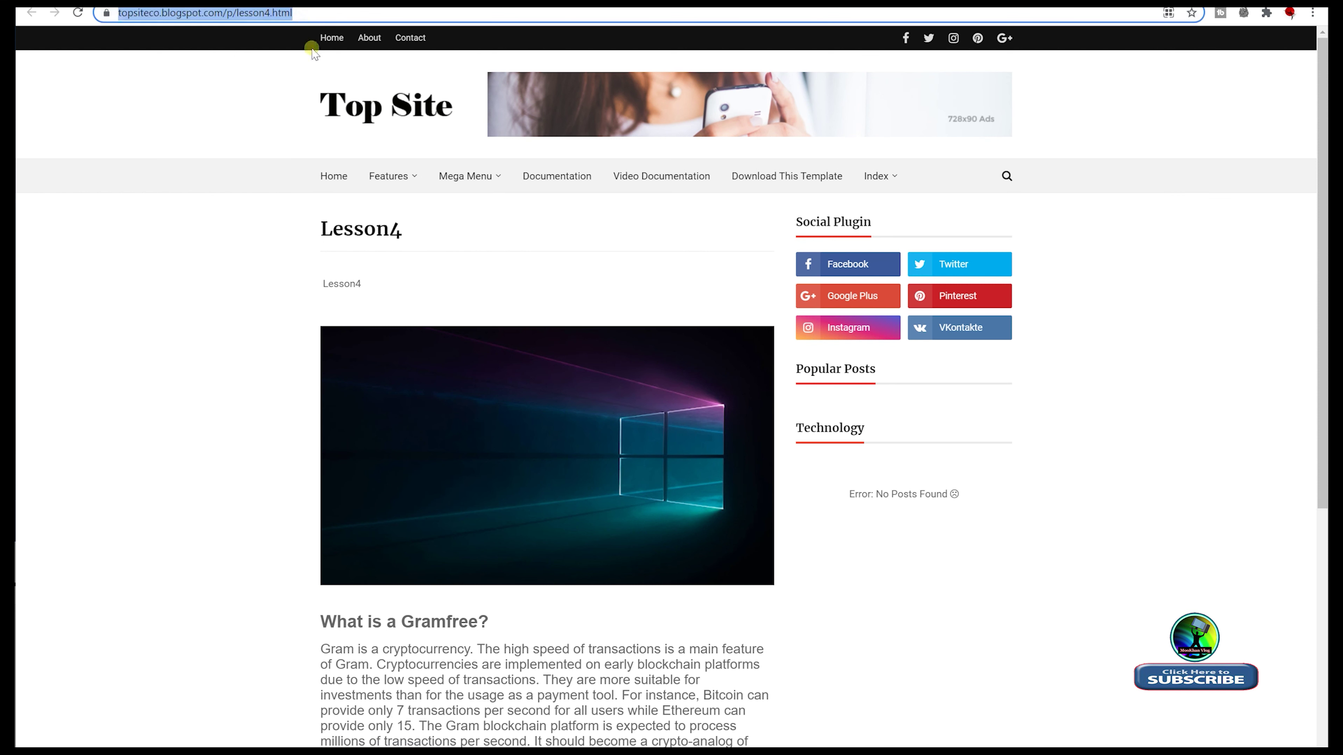
pyautogui.rightClick(275, 16)
pyautogui.click(312, 93)
pyautogui.hotkey('ctrl', 'w')
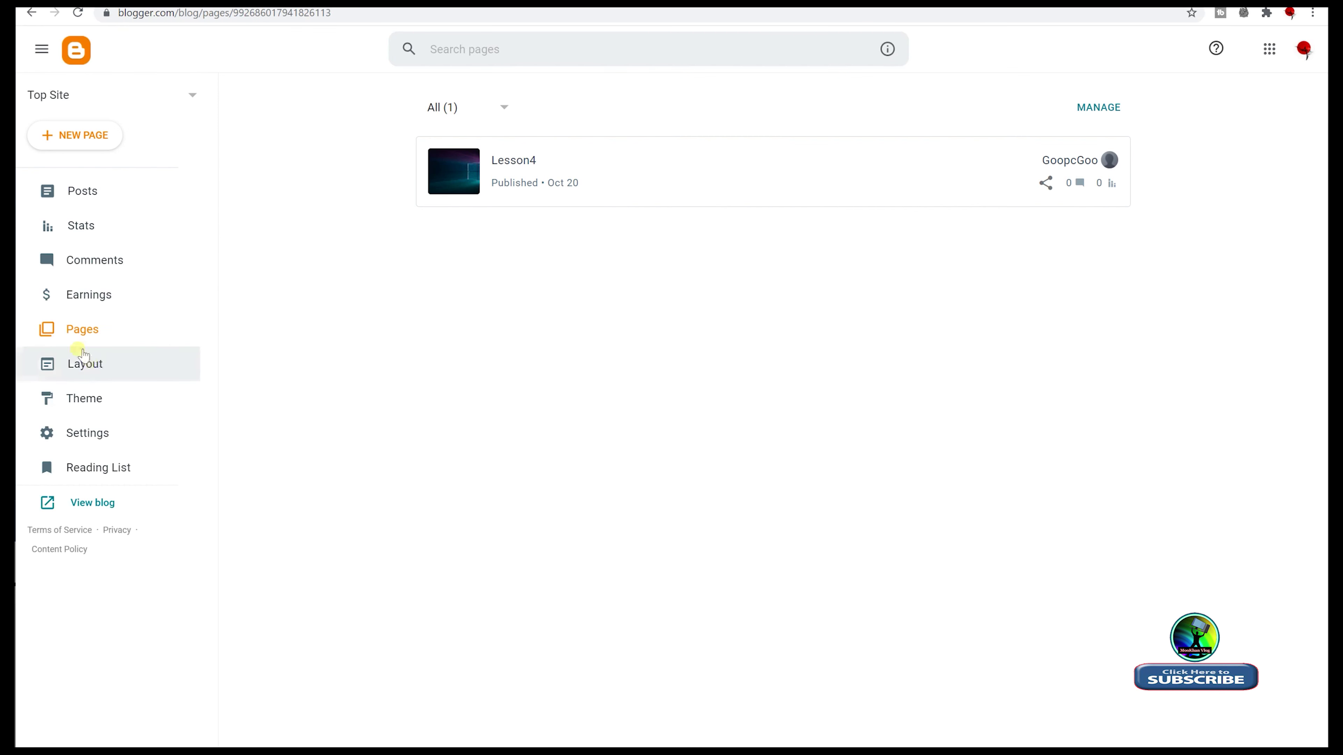
pyautogui.click(93, 368)
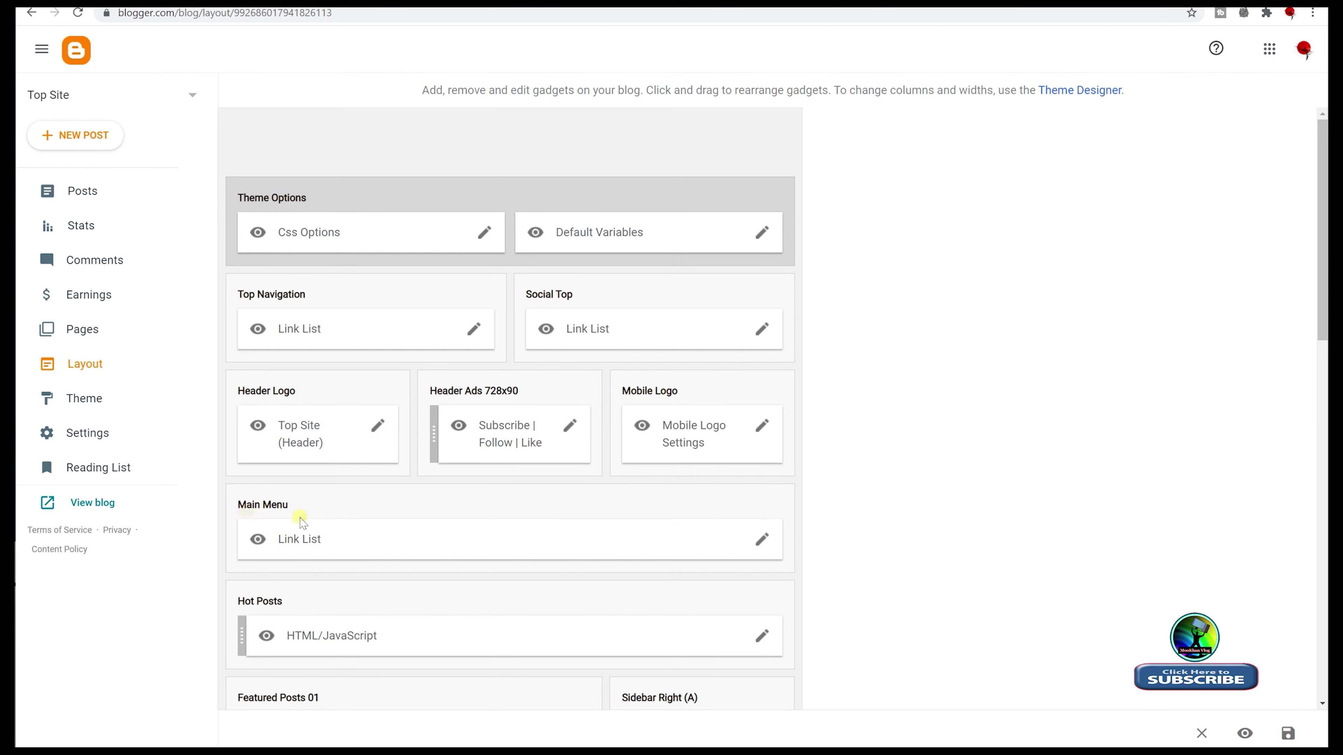
pyautogui.click(762, 542)
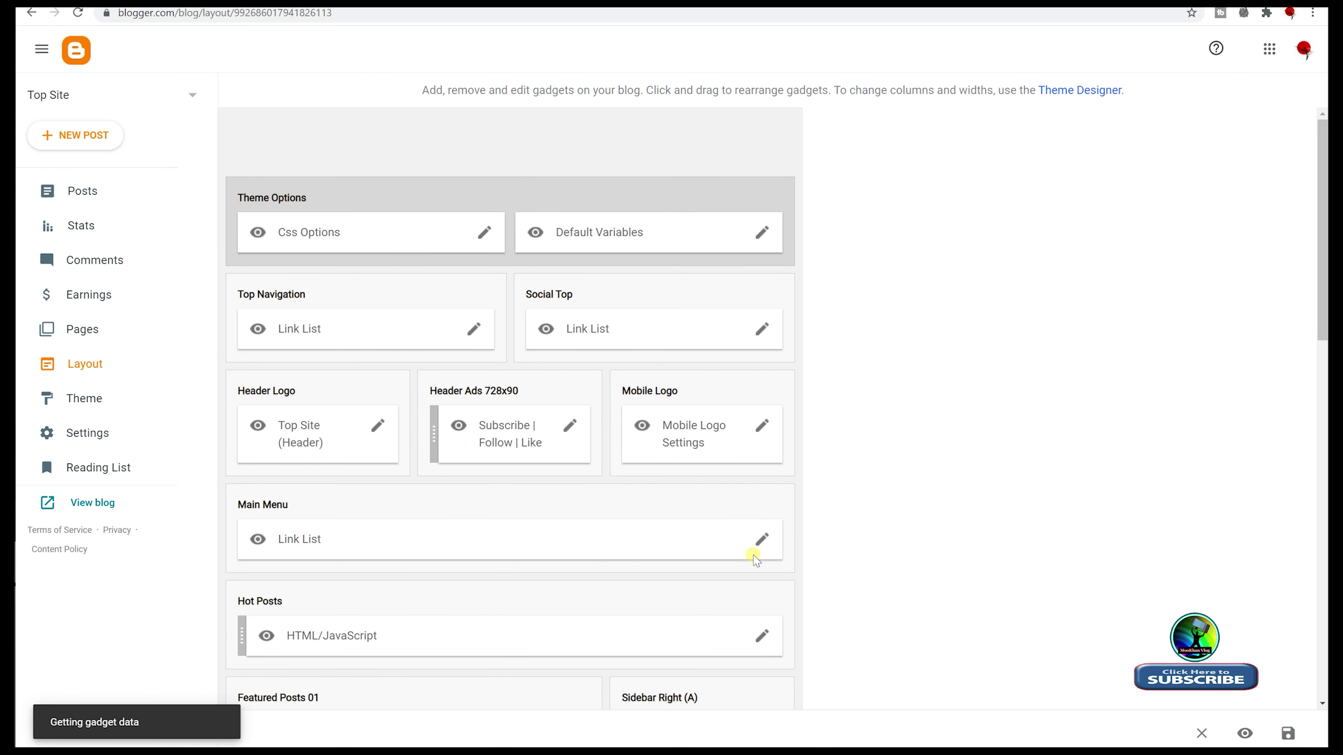
pyautogui.scroll(-10, 642, 411)
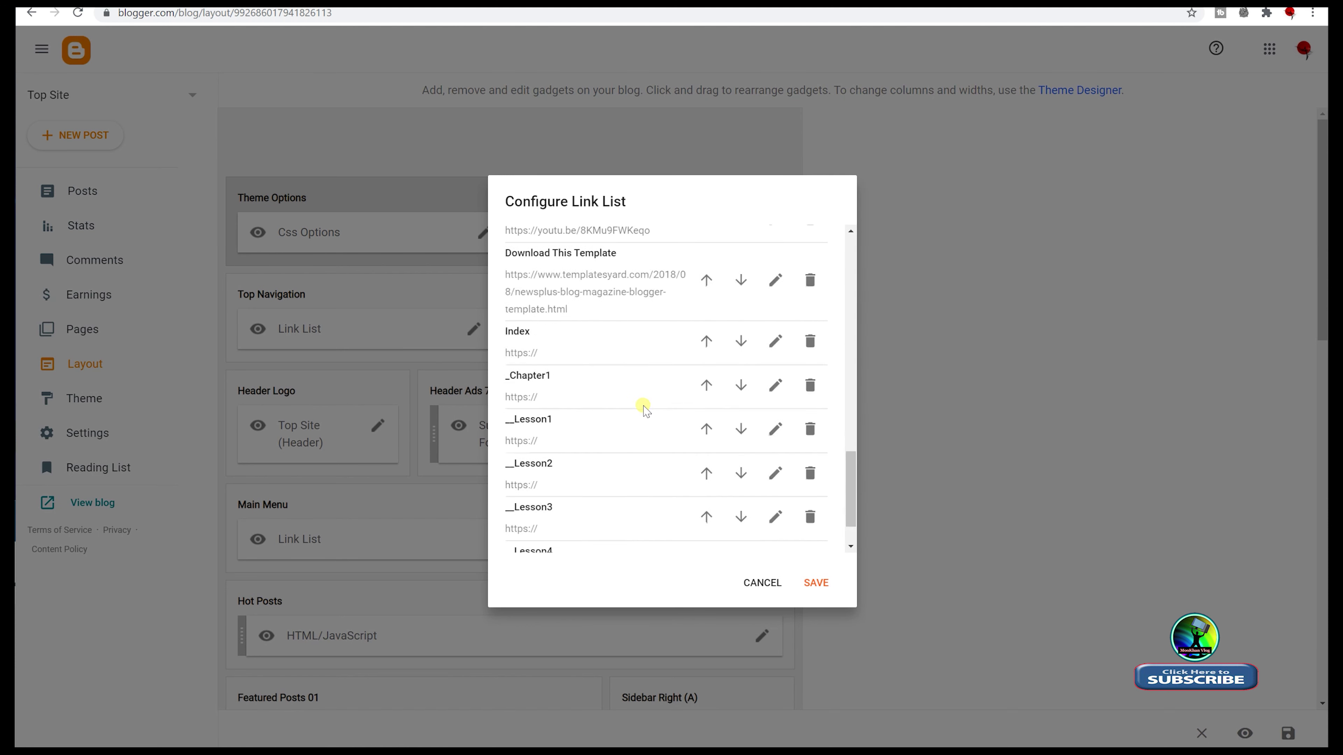
pyautogui.scroll(-2, 643, 409)
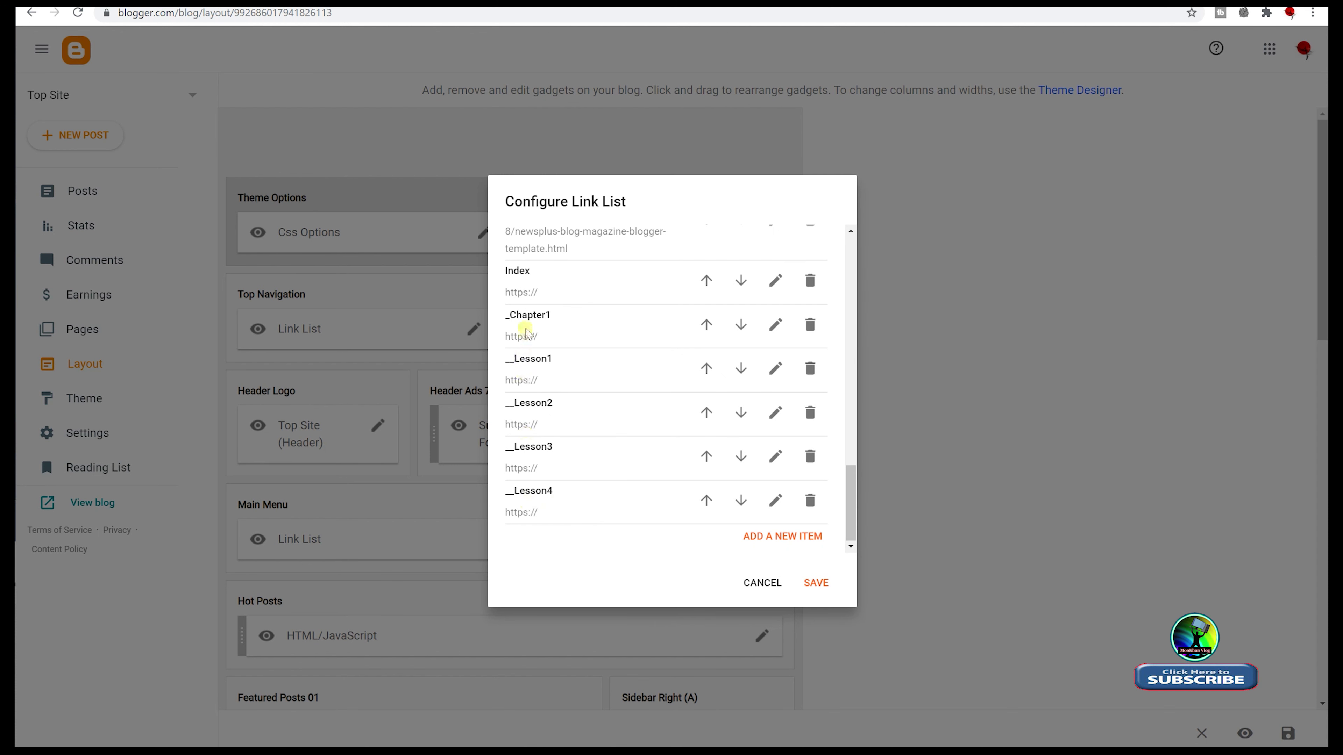
pyautogui.click(775, 501)
pyautogui.scroll(-1, 584, 508)
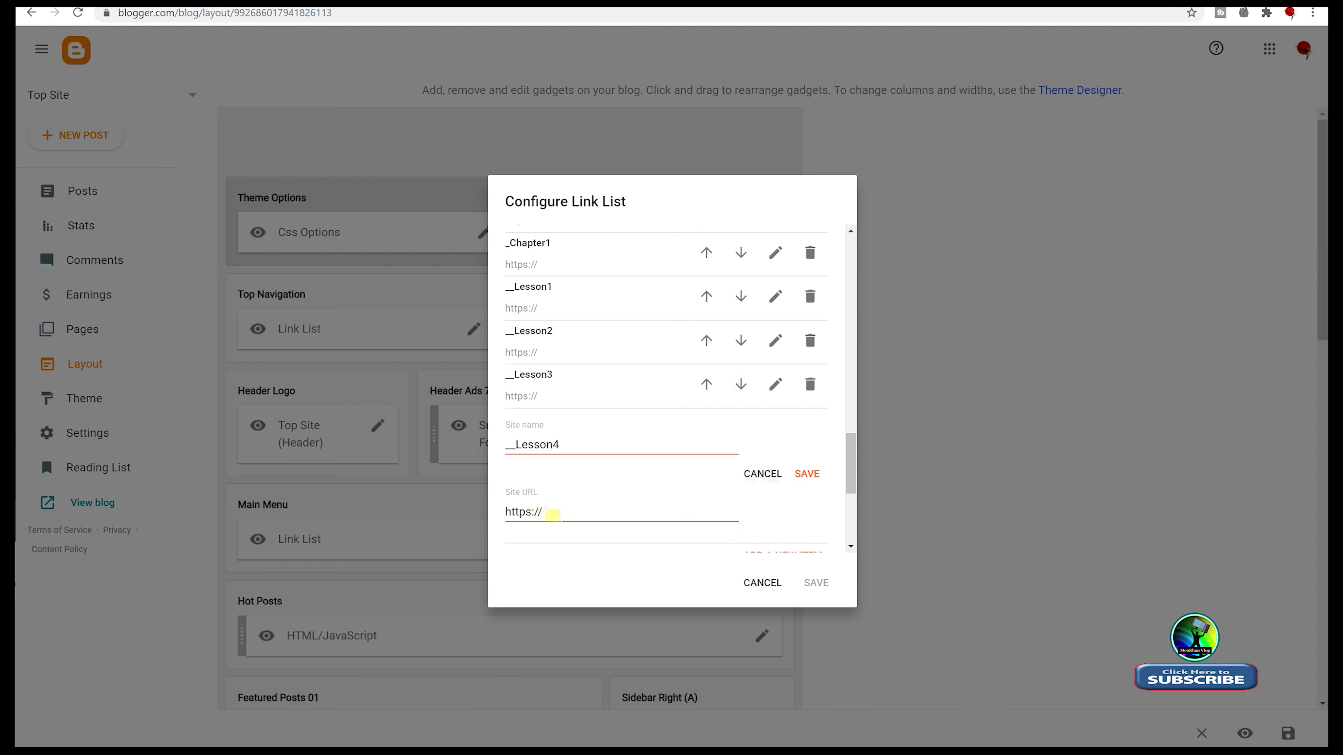
pyautogui.moveTo(548, 511); pyautogui.dragTo(479, 511)
pyautogui.press('BackSpace')
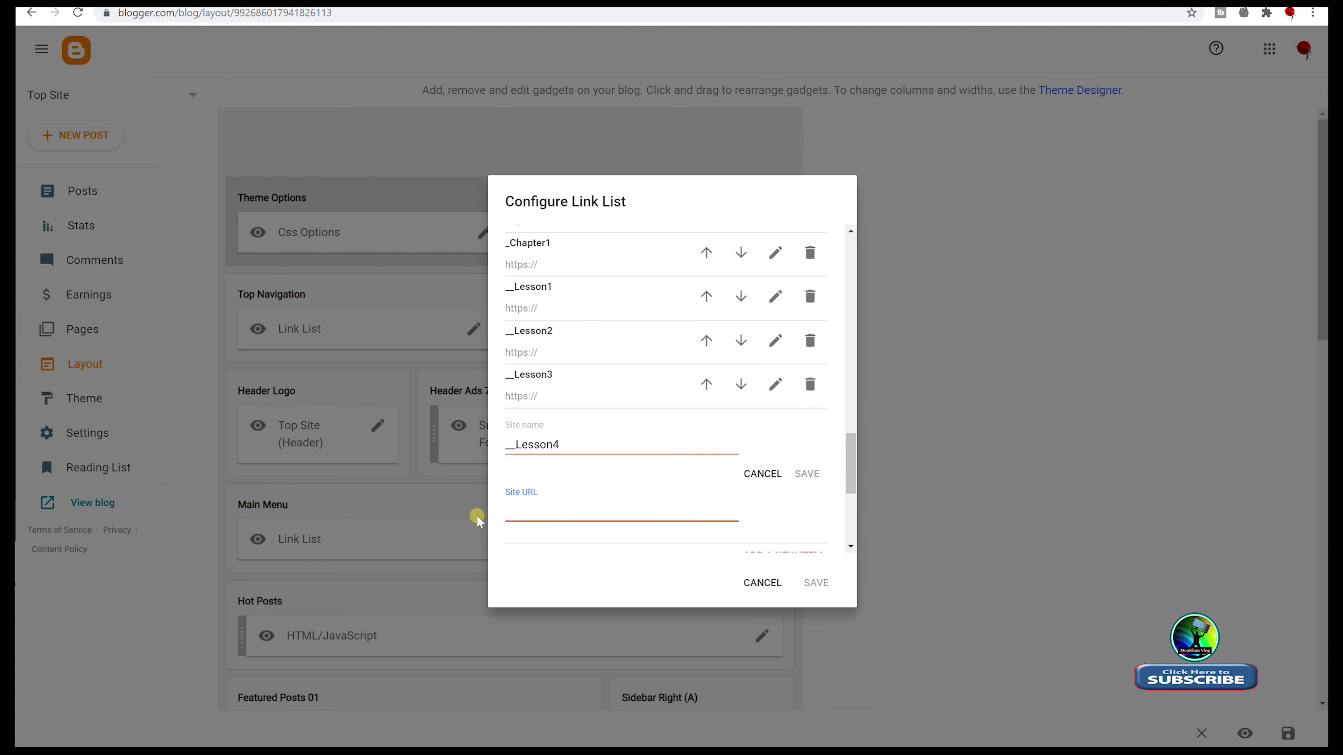
pyautogui.hotkey('ctrl', 'v')
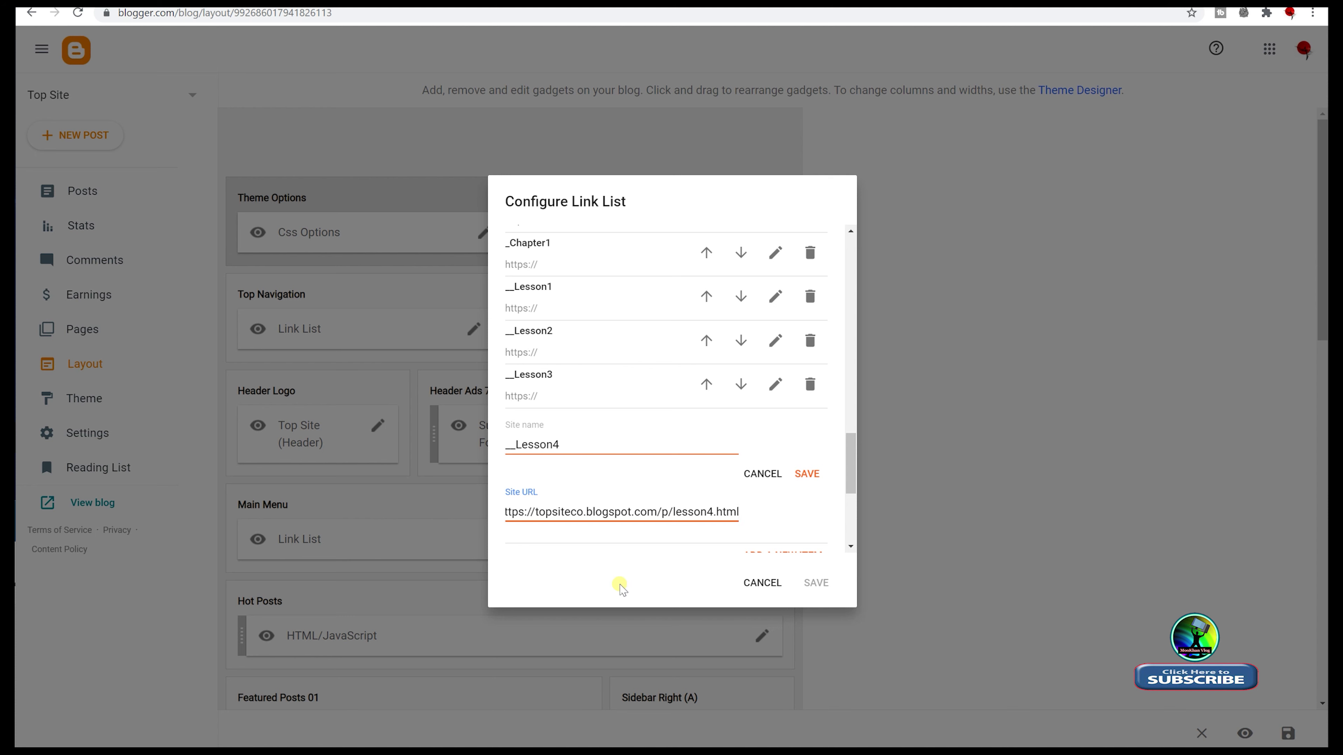
pyautogui.click(819, 476)
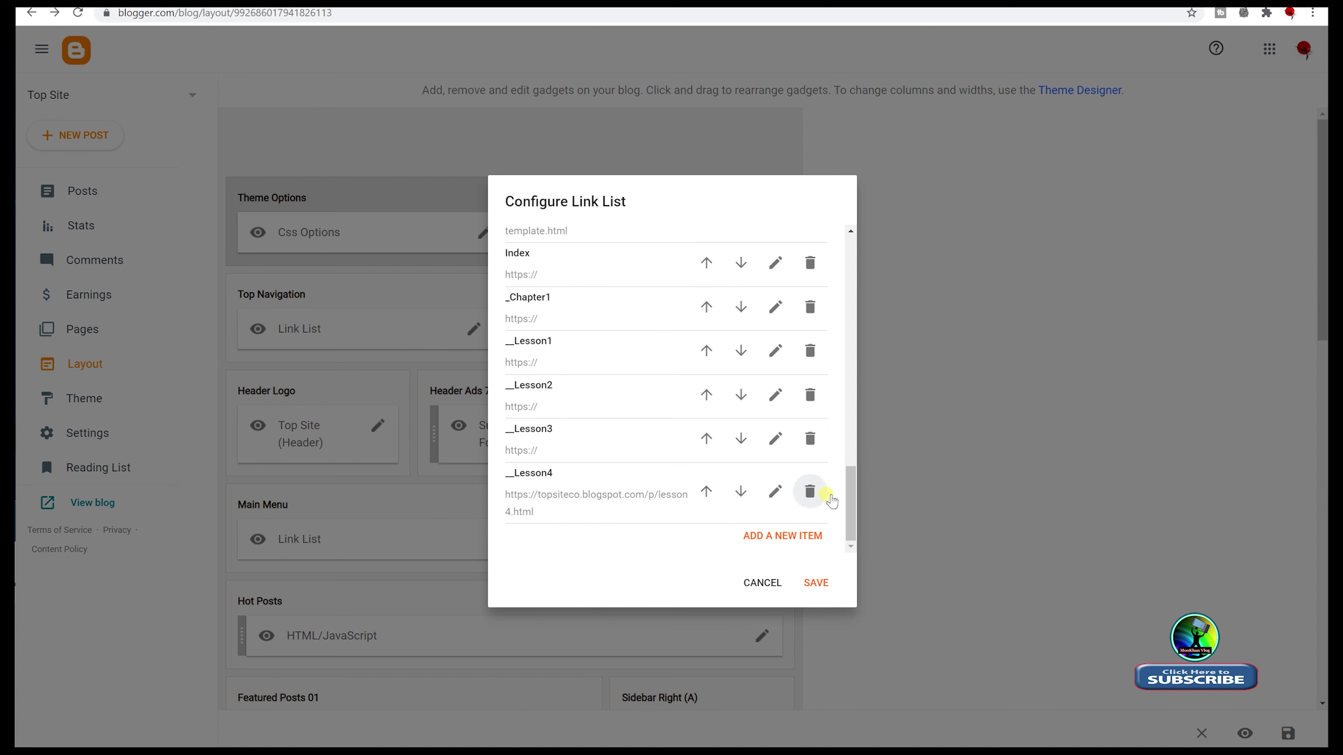
pyautogui.click(817, 583)
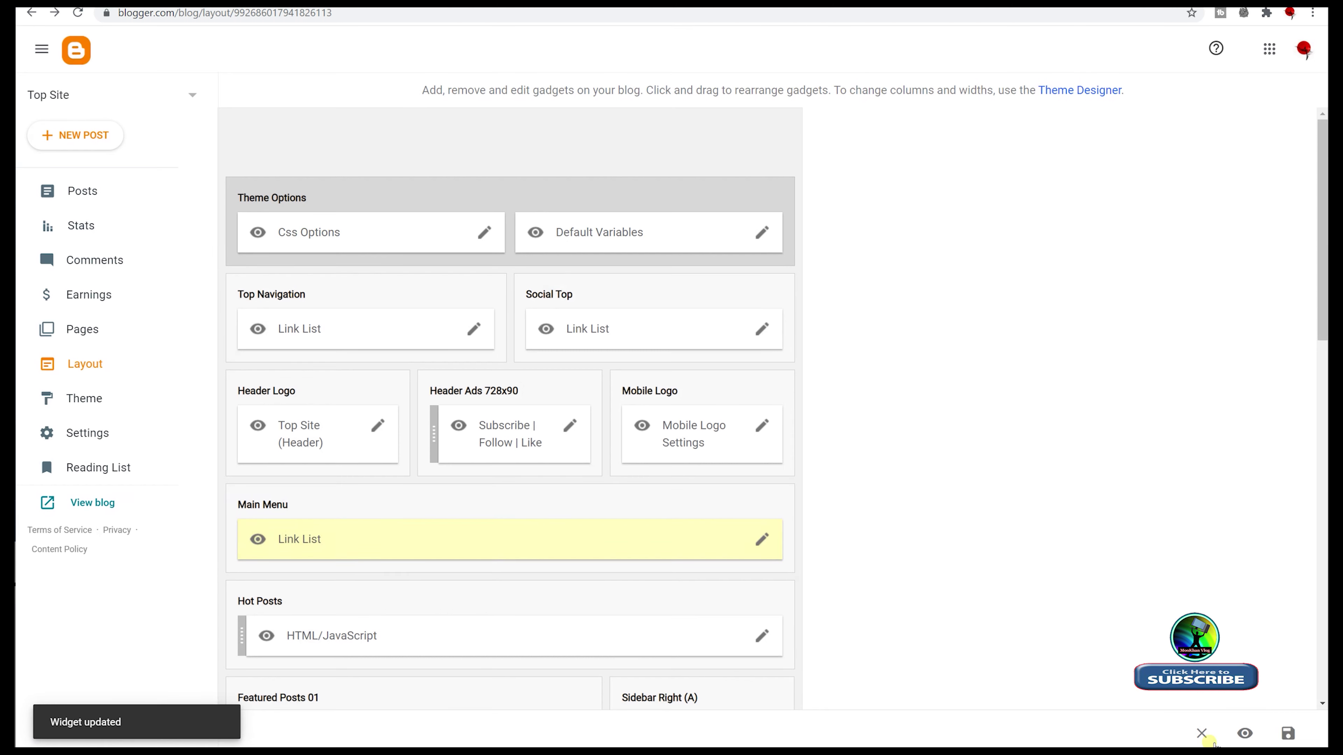
pyautogui.click(1287, 734)
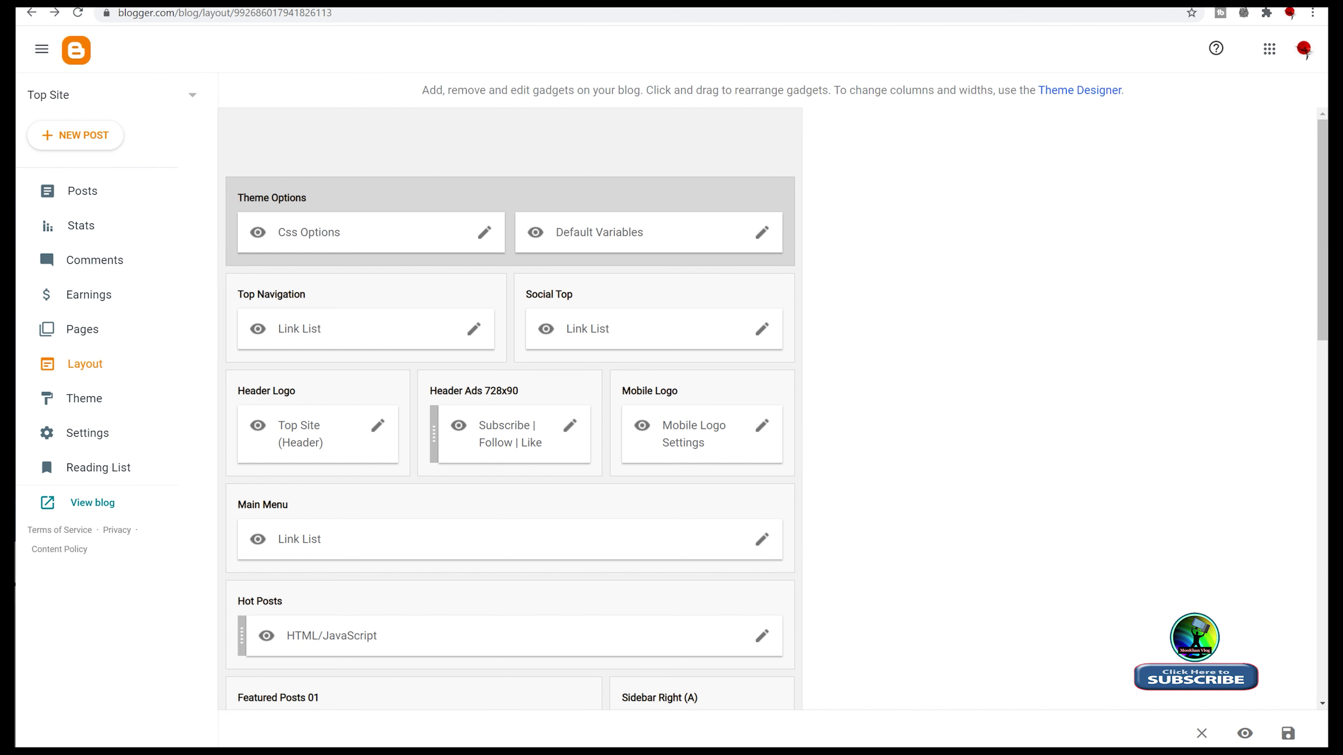
# - Reload the published Lesson4 page, open Lesson4 through Index > Chapter1, and look over the page's content
pyautogui.click(311, 12)
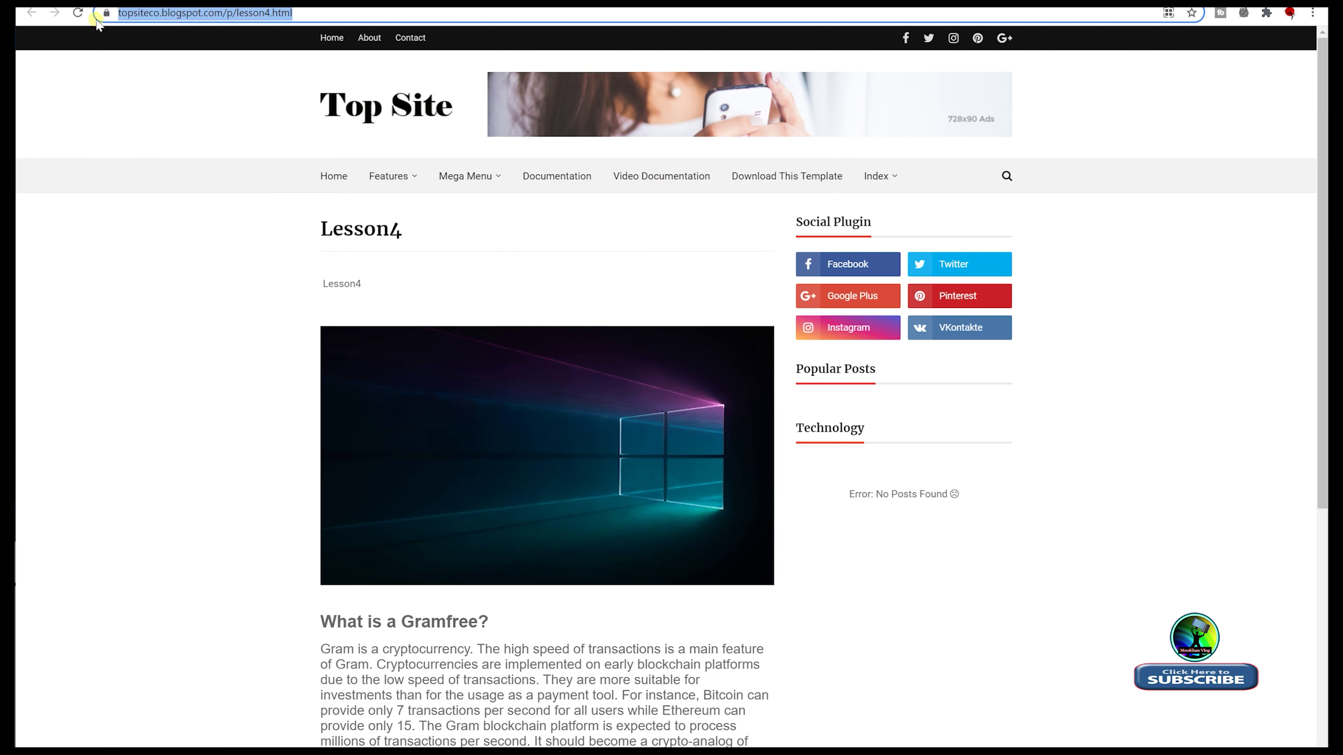
pyautogui.click(78, 12)
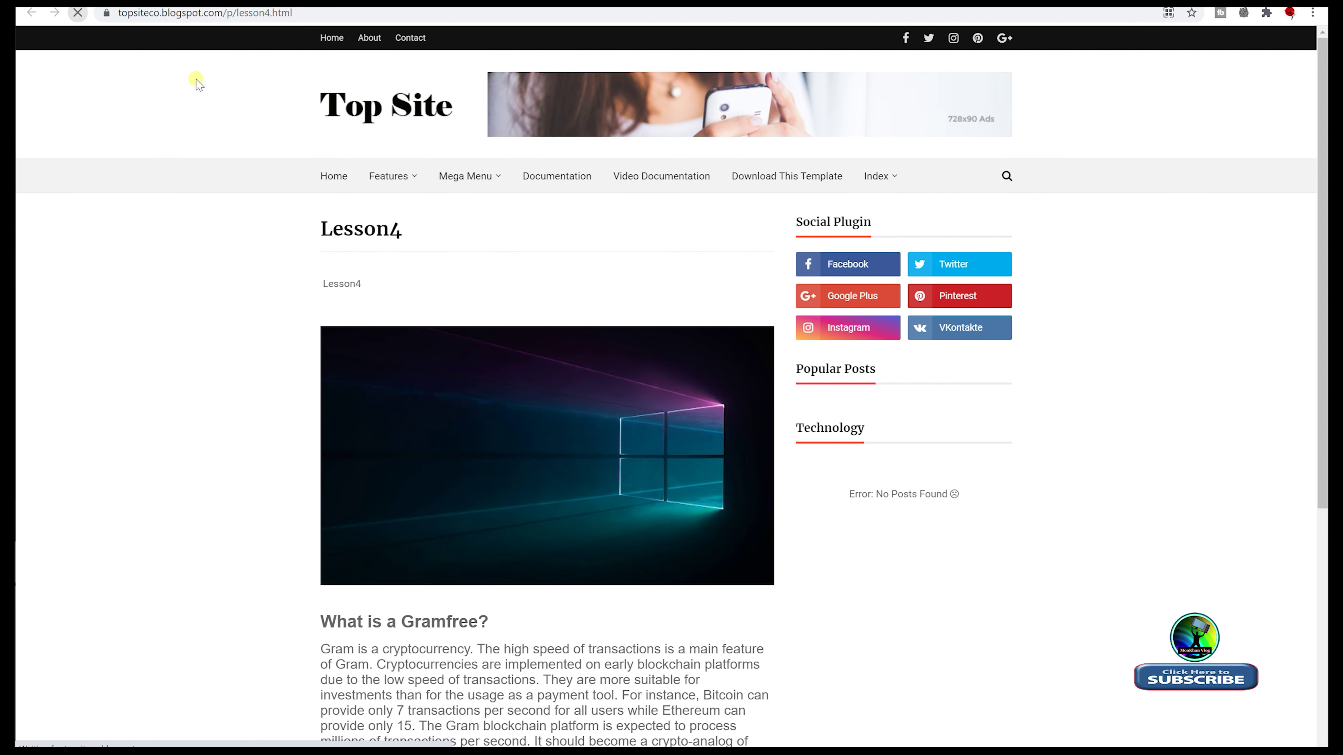
pyautogui.moveTo(888, 188)
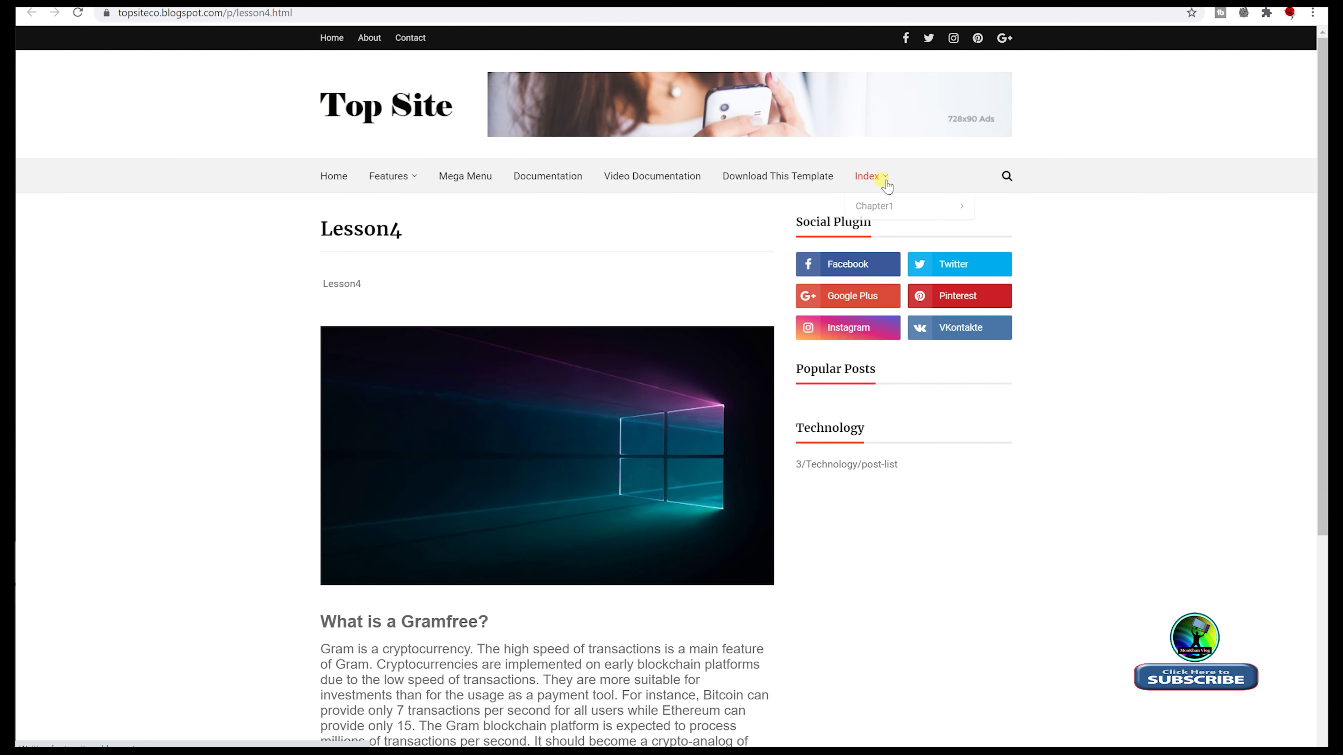
pyautogui.moveTo(915, 208)
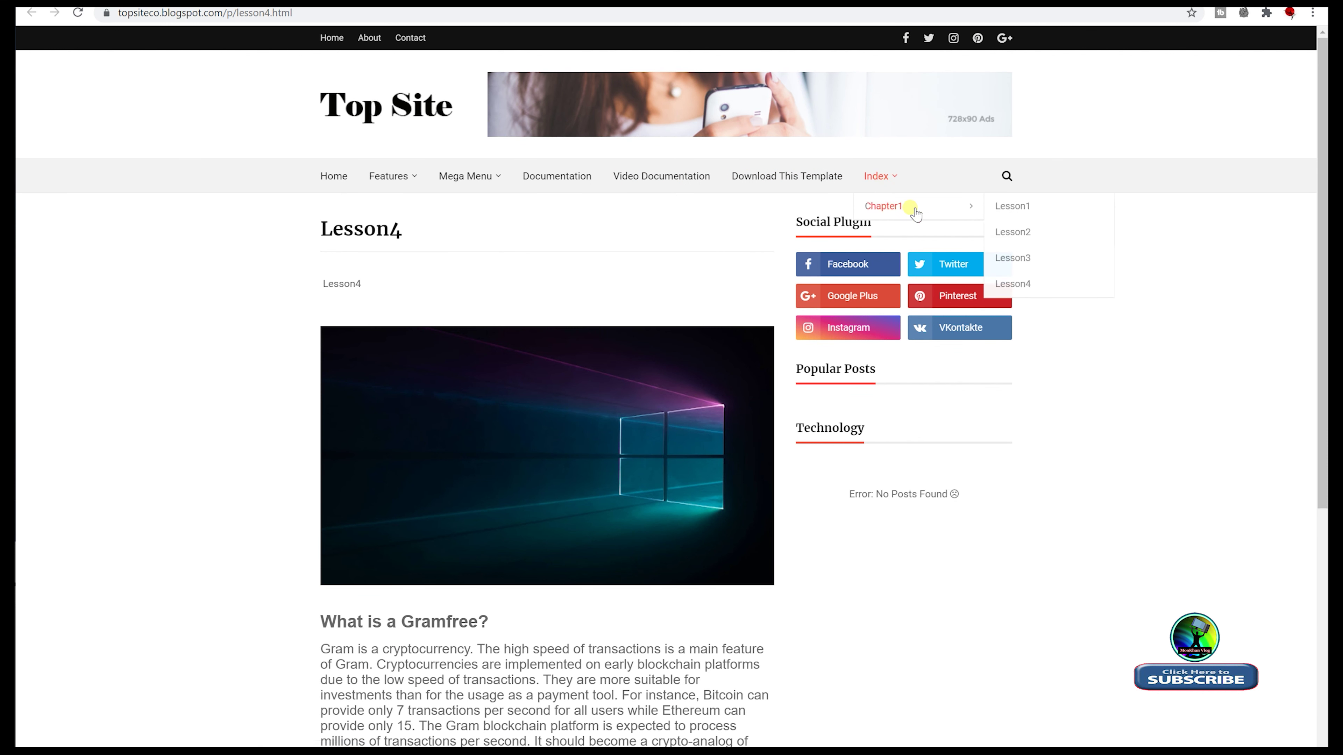
pyautogui.click(1022, 284)
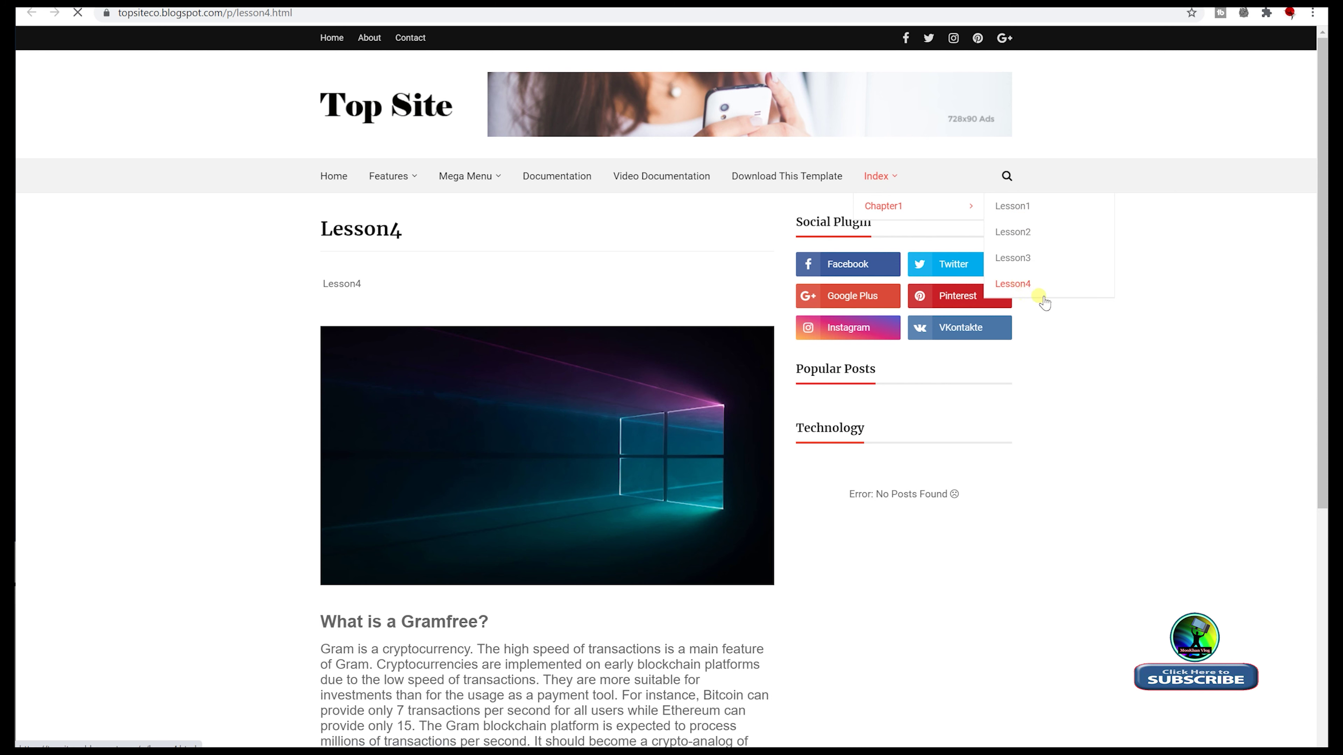
pyautogui.scroll(-8, 461, 360)
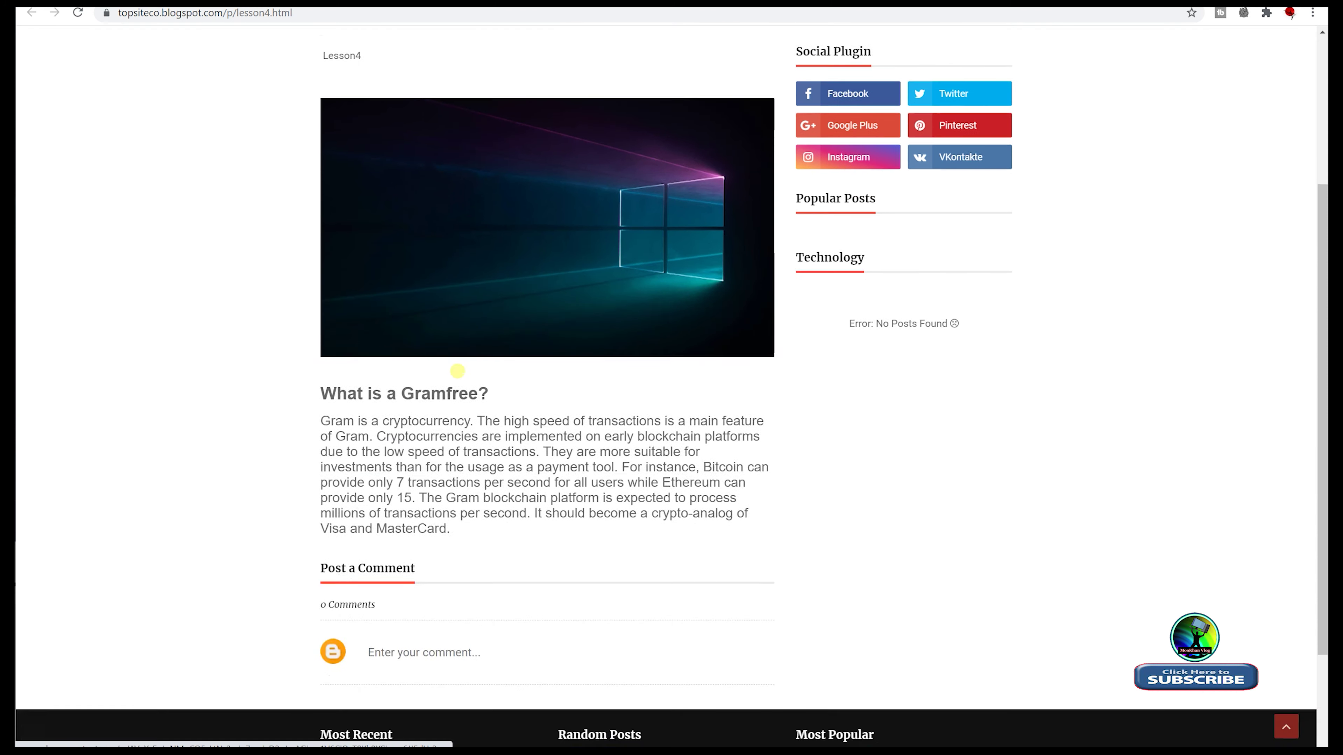
pyautogui.scroll(8, 454, 399)
# - Go to the blog's home page and test the Lesson4 link under Index > Chapter1 from there
pyautogui.click(333, 176)
pyautogui.moveTo(891, 180)
pyautogui.moveTo(957, 207)
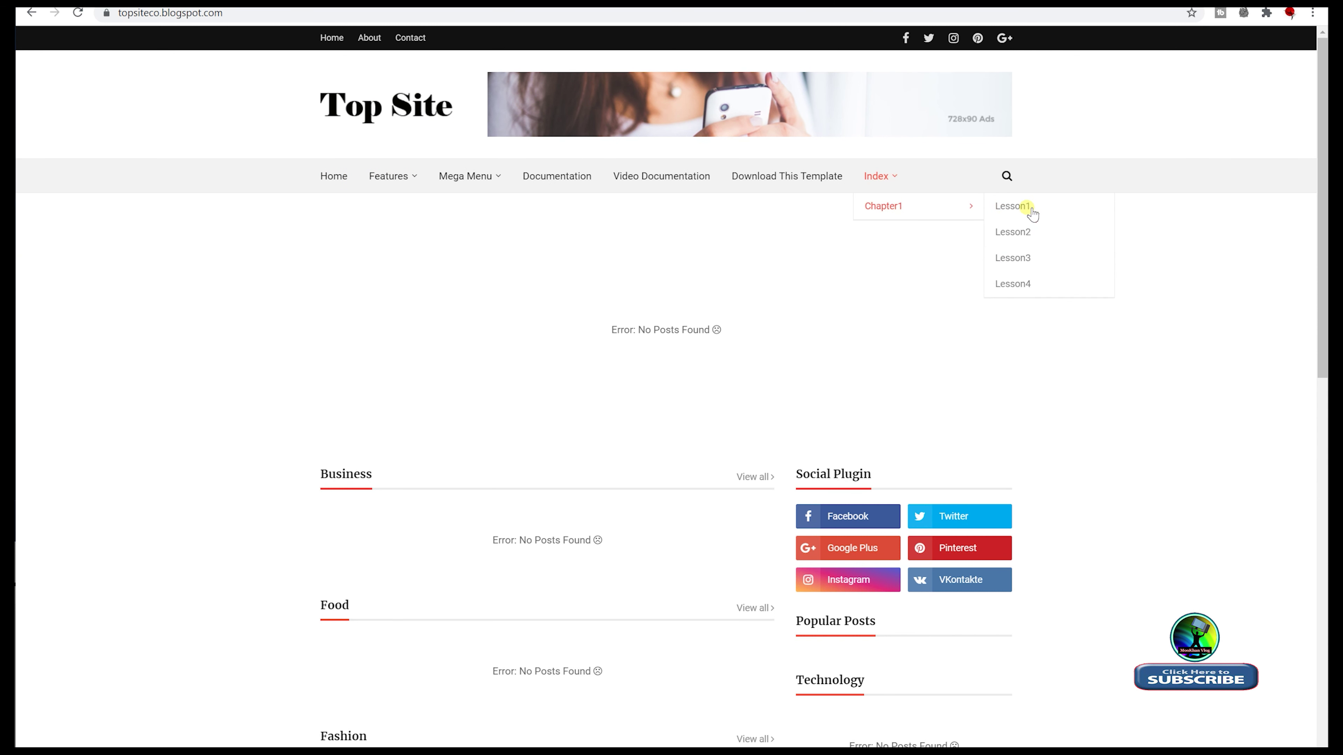
pyautogui.click(1013, 284)
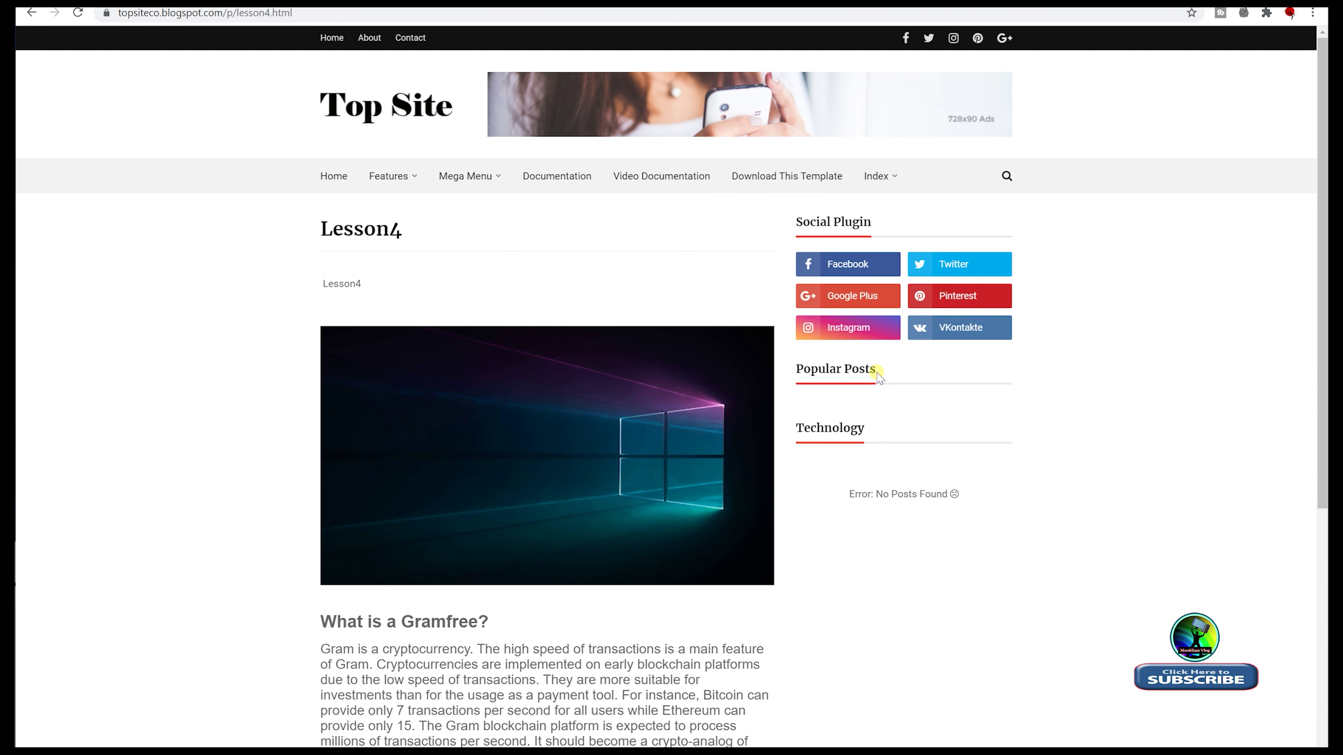
pyautogui.moveTo(891, 175)
pyautogui.moveTo(933, 211)
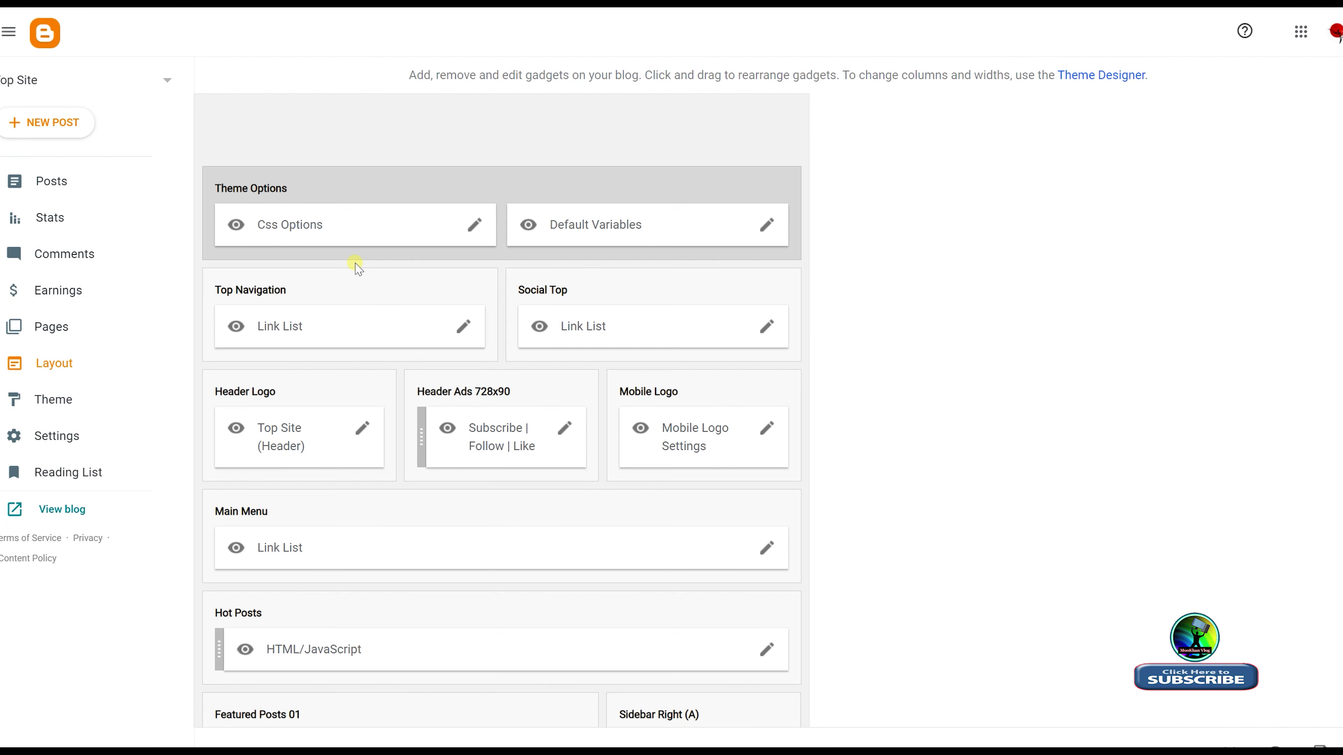
# - Add a new item named _Chapter2 at the end of the Main Menu link list, and save the list and the layout
pyautogui.click(767, 553)
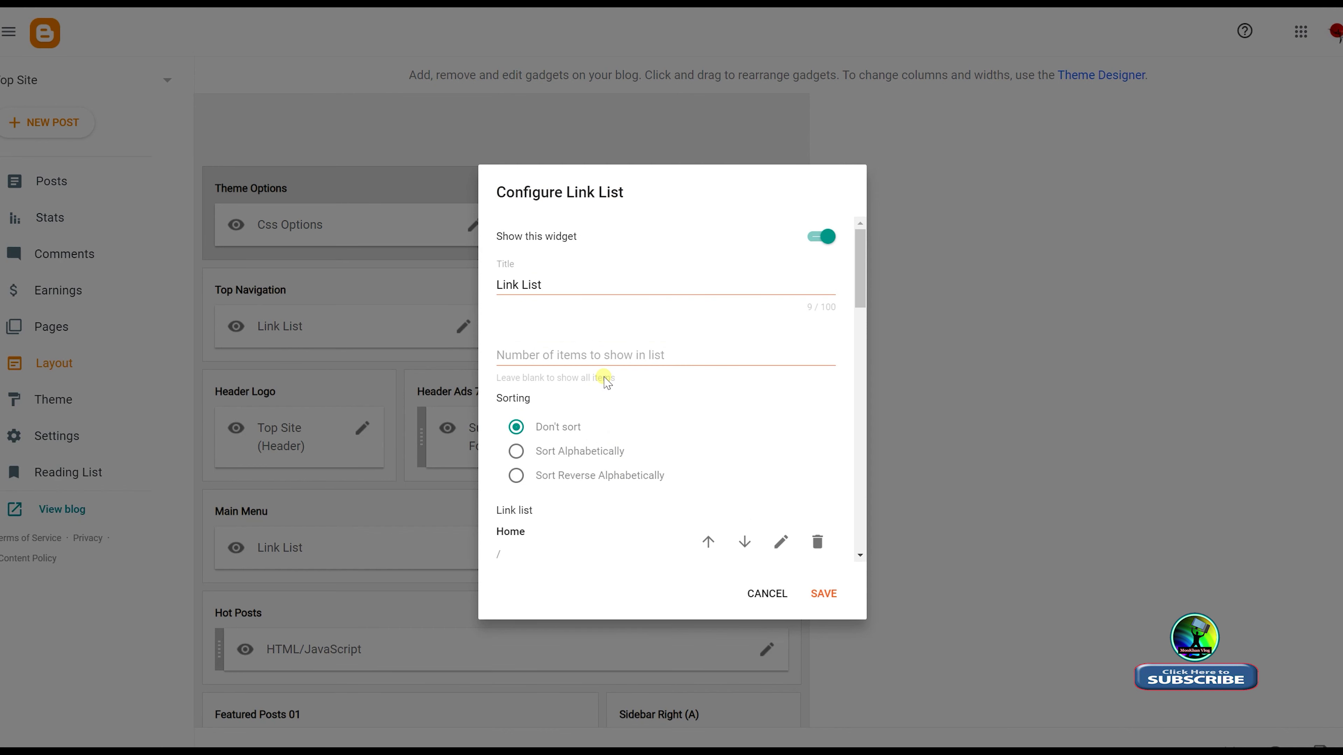
pyautogui.scroll(-3, 607, 382)
pyautogui.scroll(-10, 607, 382)
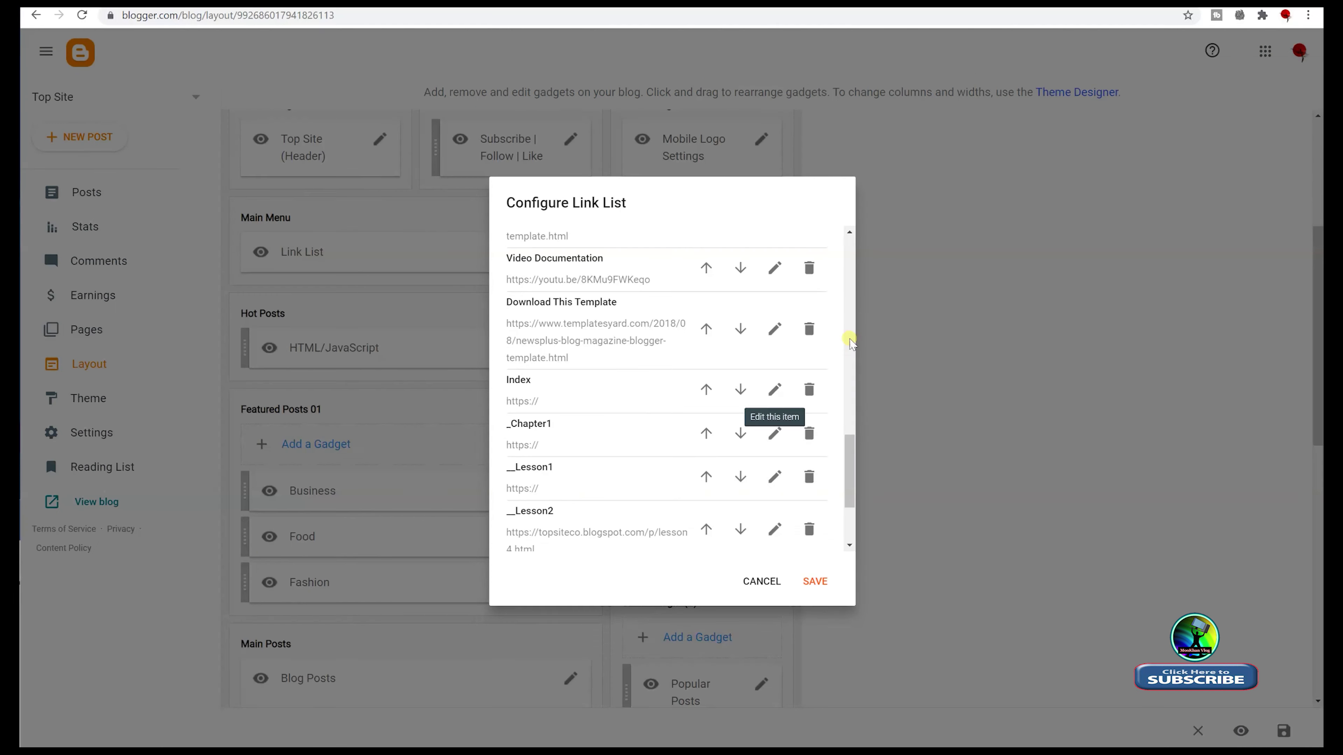
pyautogui.scroll(-3, 661, 418)
pyautogui.scroll(2, 582, 371)
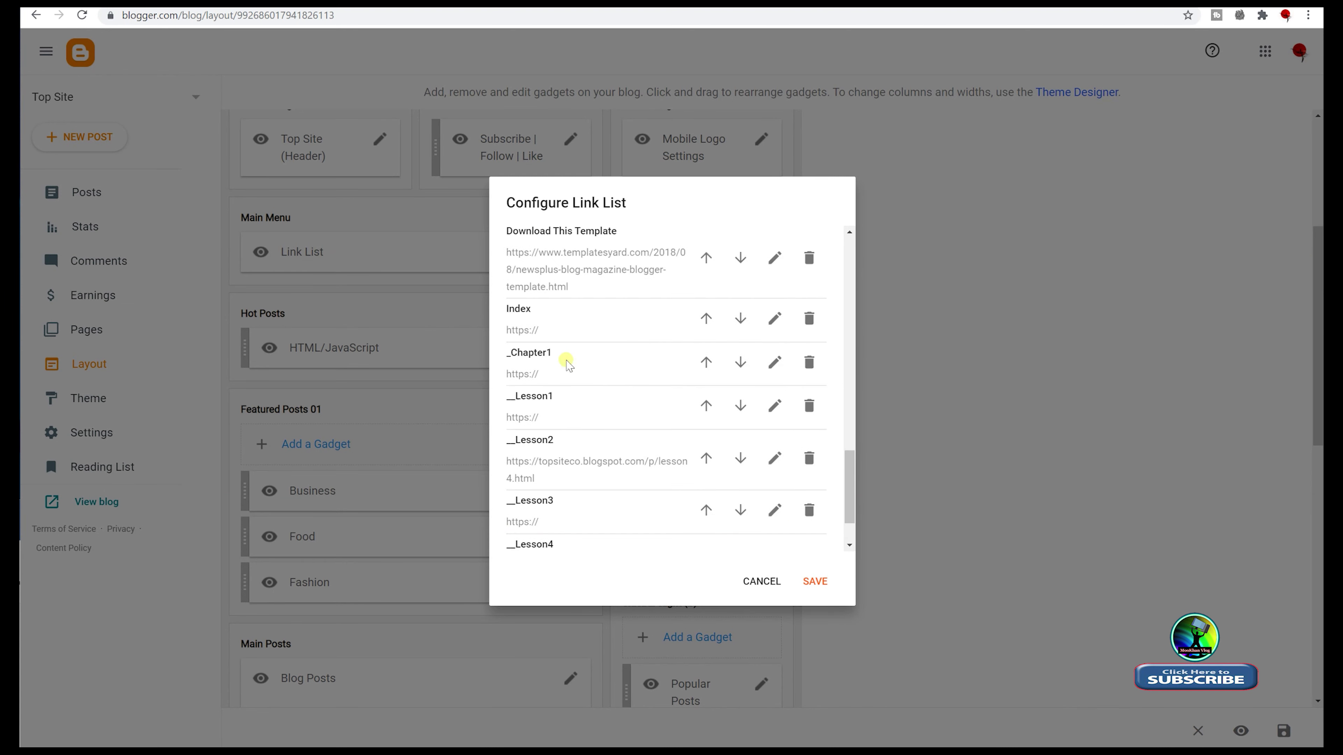
pyautogui.scroll(-1, 584, 381)
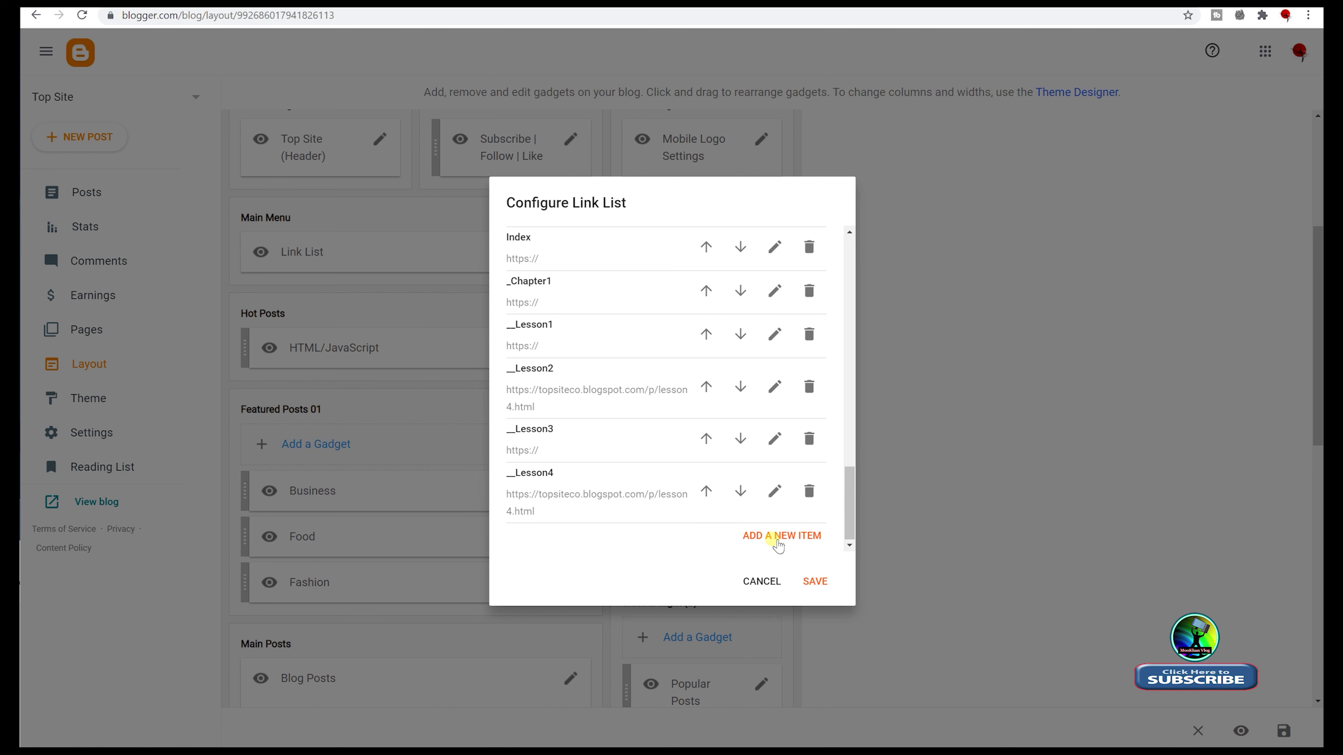
pyautogui.click(764, 536)
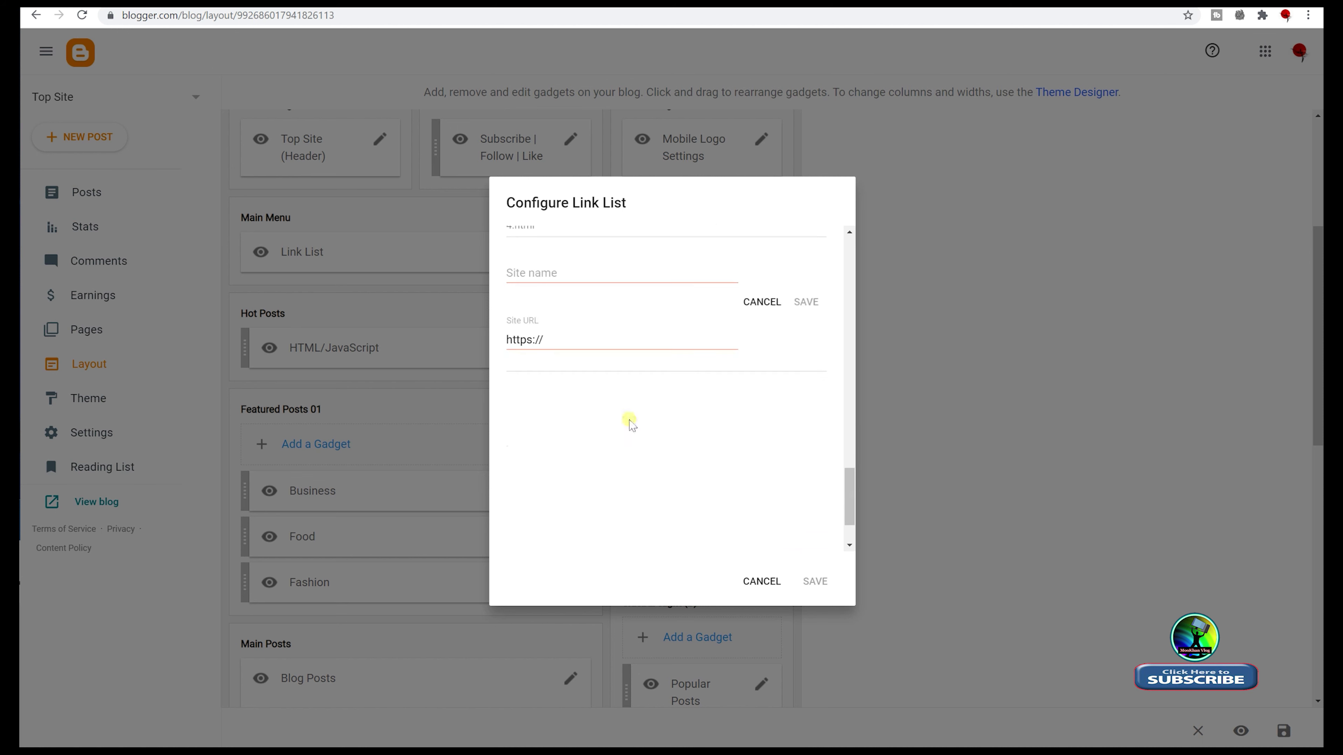
pyautogui.scroll(1, 632, 420)
pyautogui.click(574, 343)
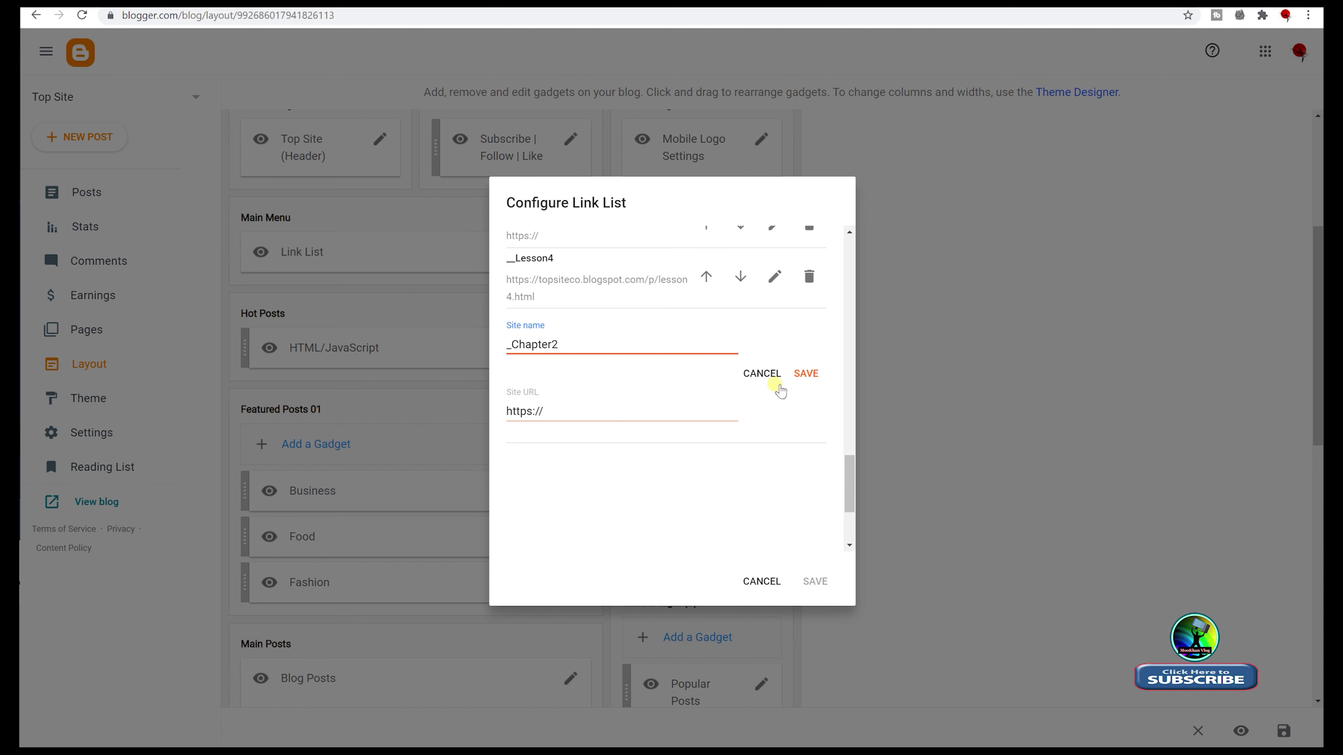
pyautogui.click(809, 375)
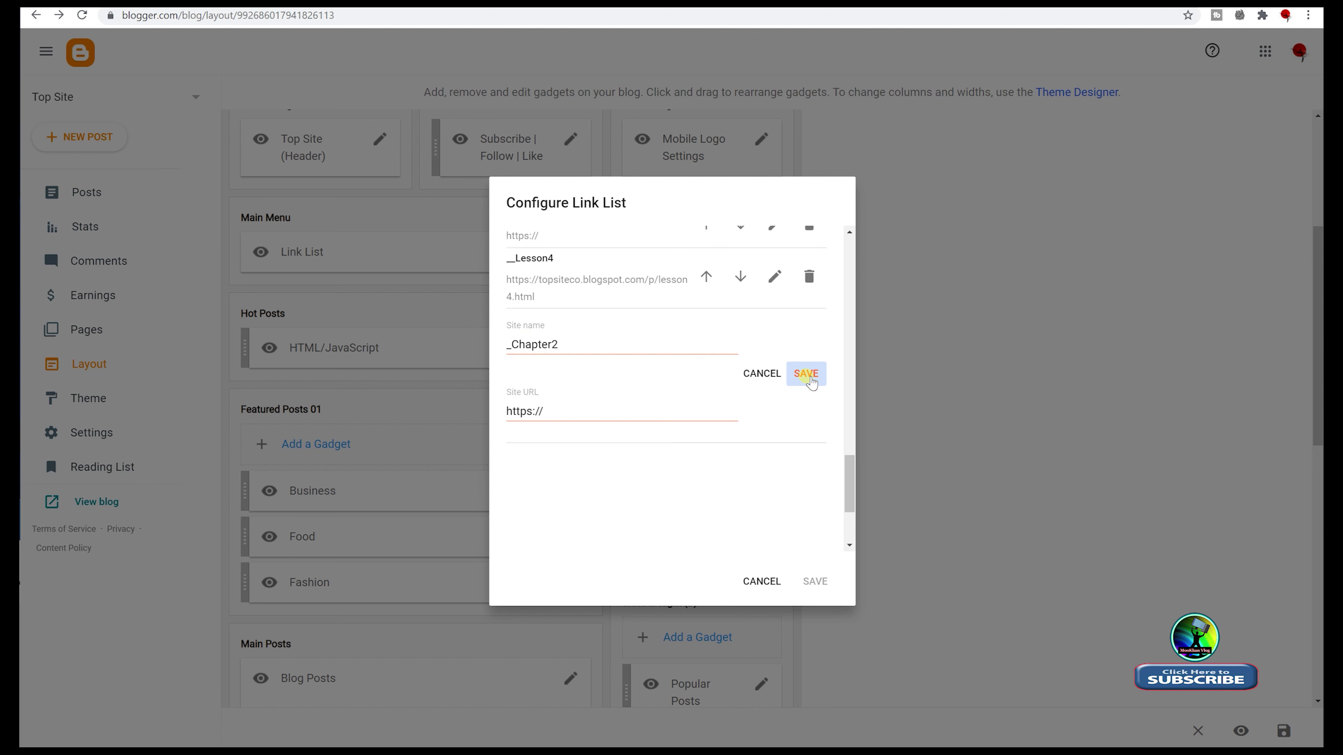
pyautogui.click(821, 582)
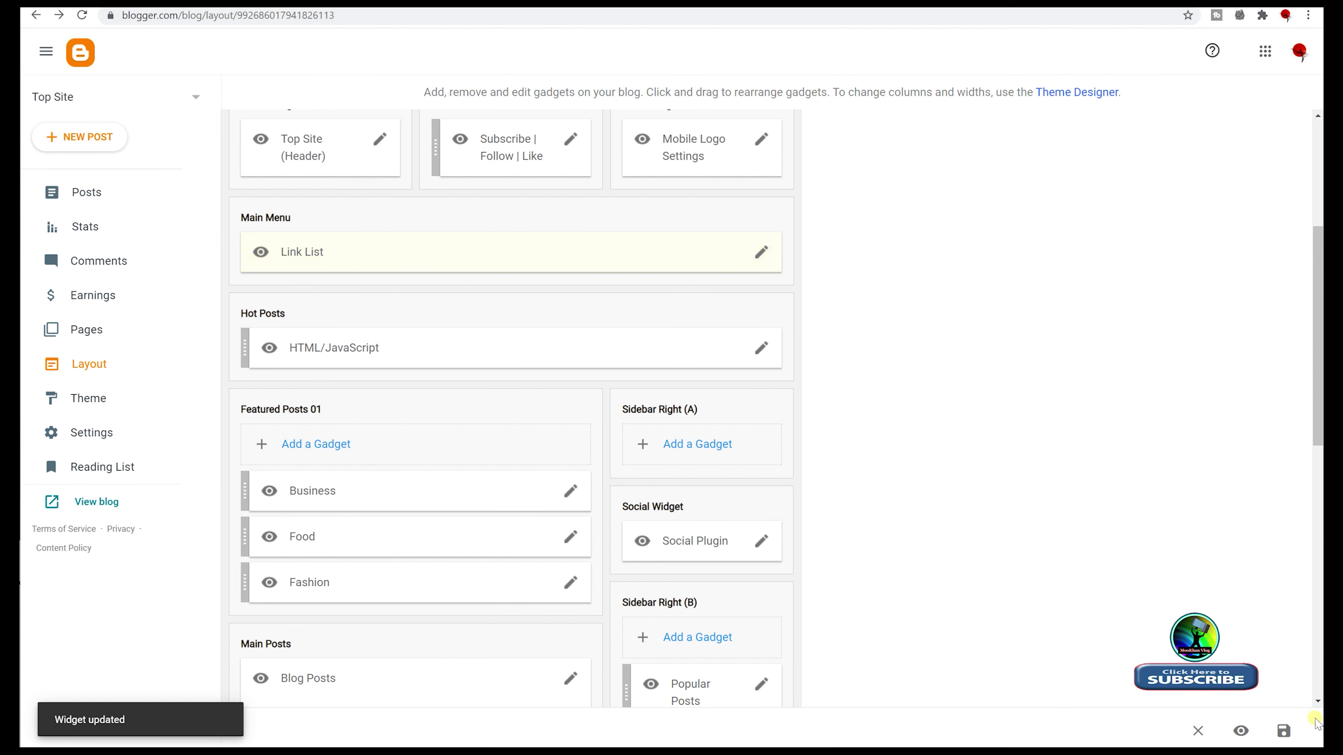
pyautogui.click(1284, 731)
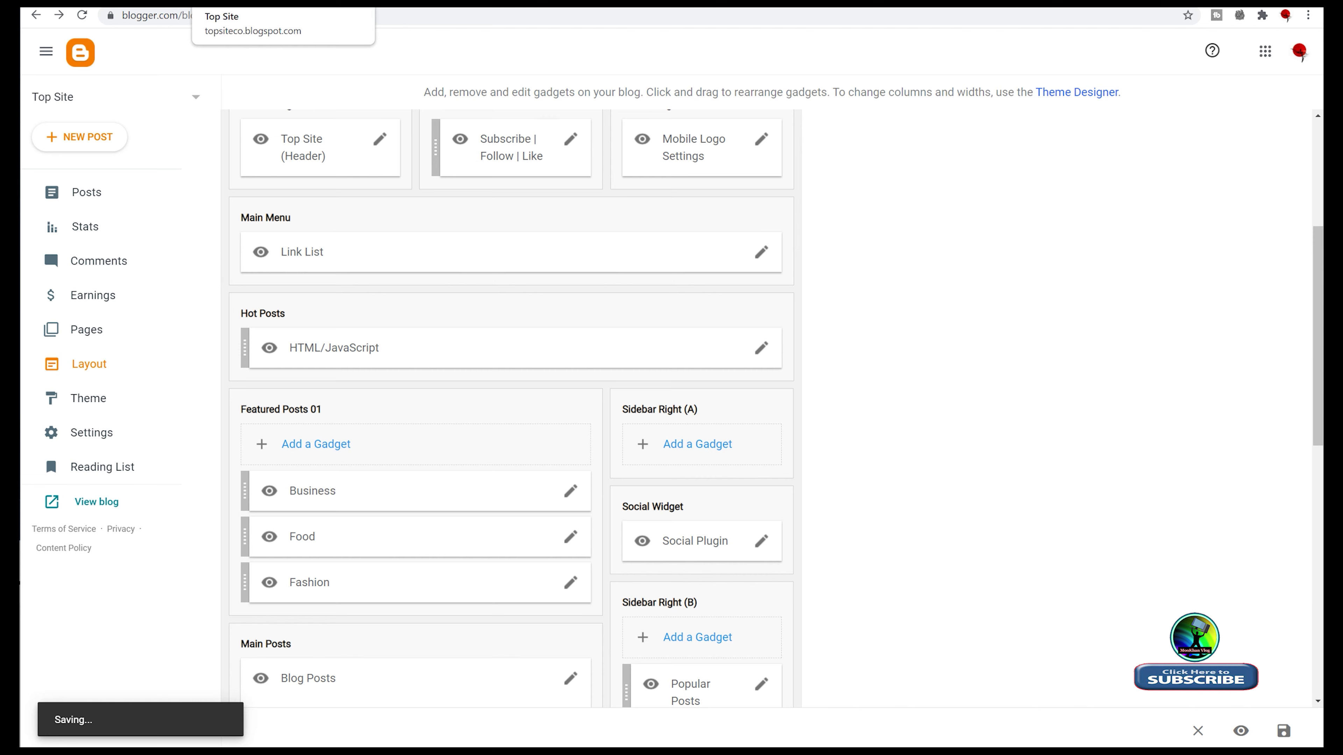
# - Switch to the published blog, reload it, and check the chapters listed under Index
pyautogui.click(283, 4)
pyautogui.click(84, 15)
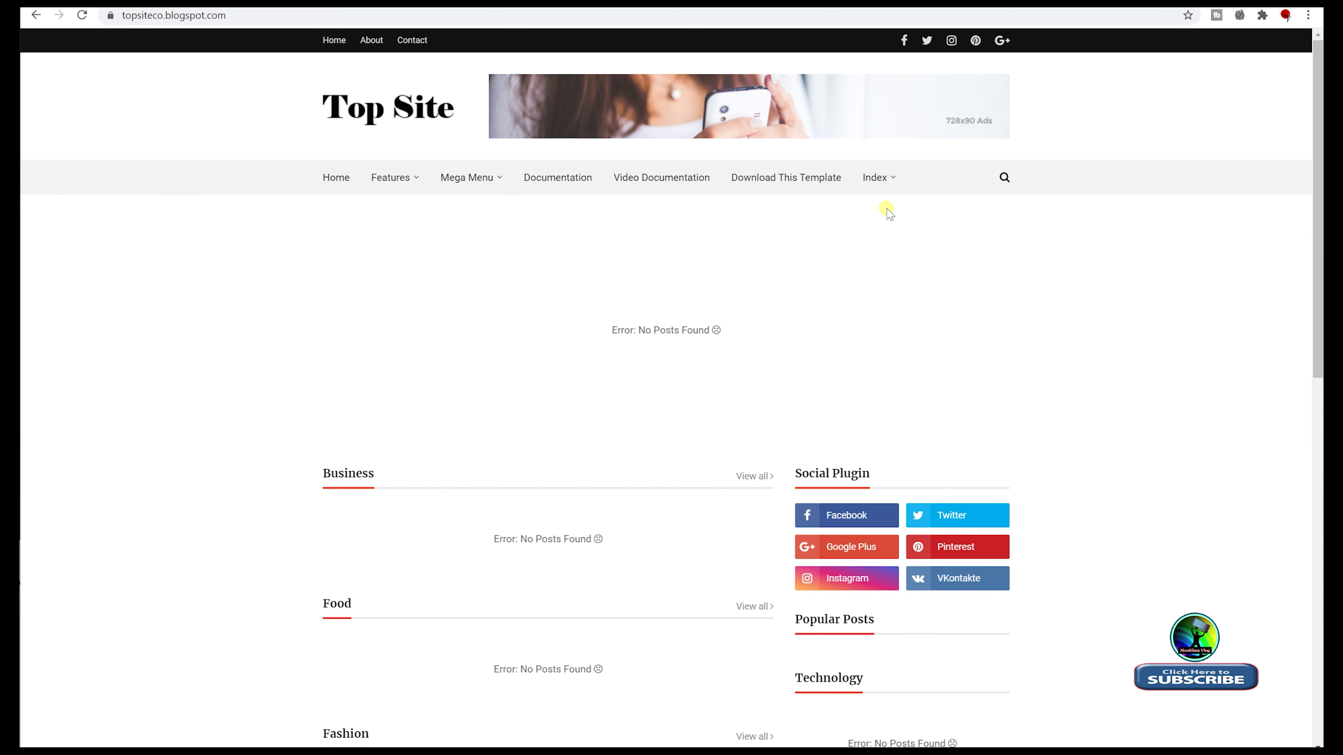
pyautogui.moveTo(891, 185)
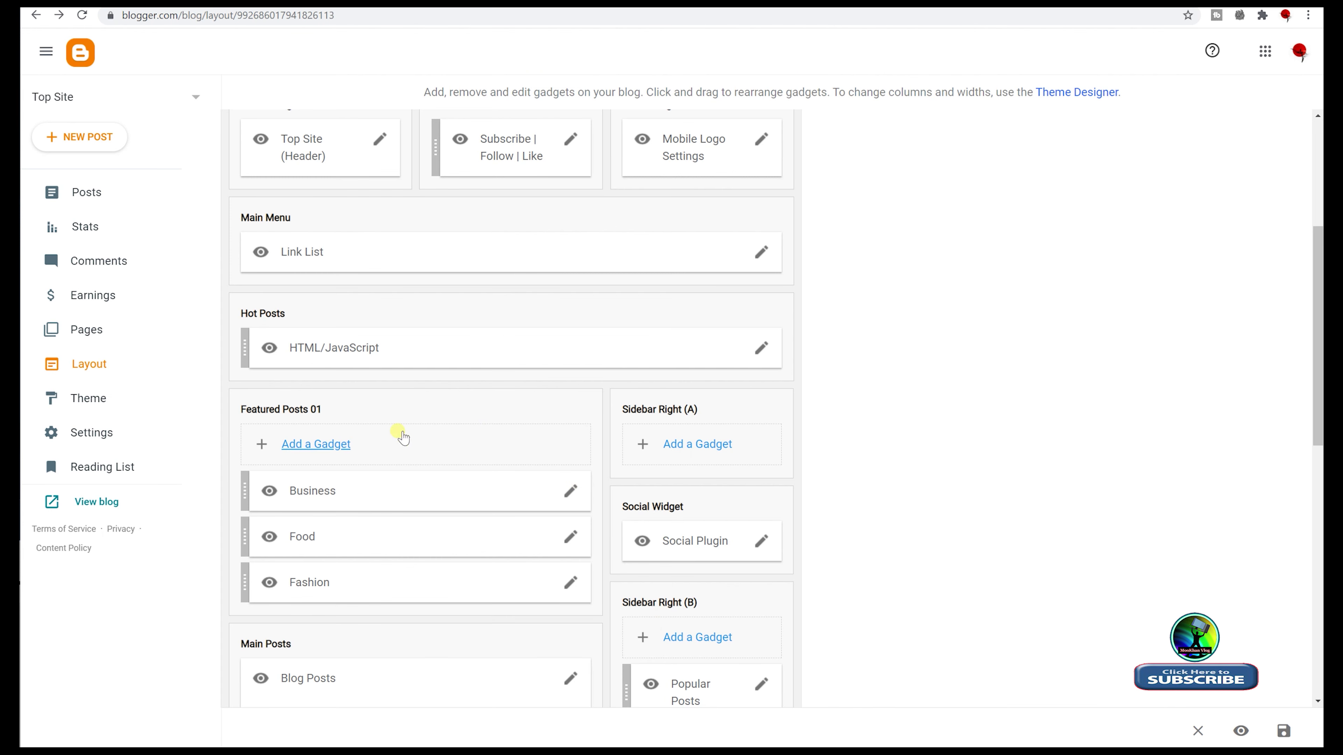
# - Add another item below _Chapter2 in the Main Menu link list, and check the Index menu on the blog's home page
pyautogui.click(764, 351)
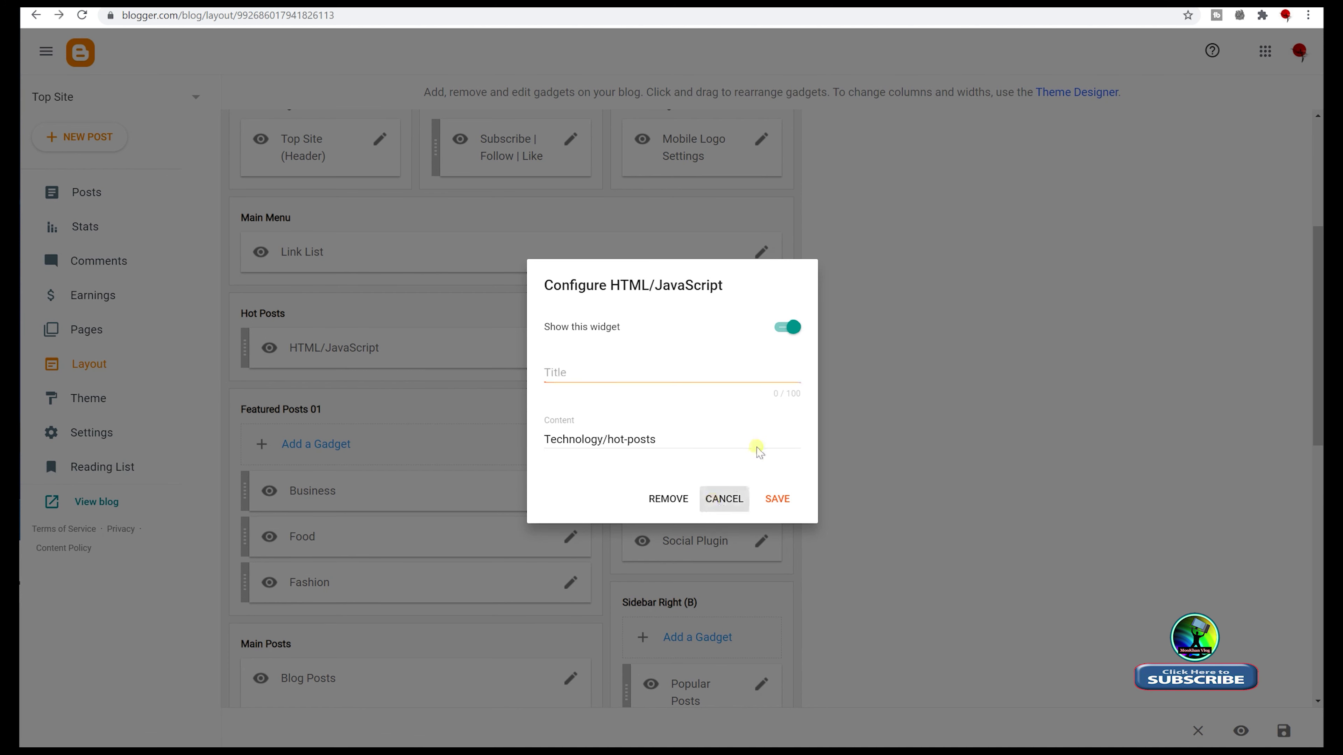
pyautogui.click(723, 497)
pyautogui.click(763, 253)
pyautogui.scroll(-20, 720, 327)
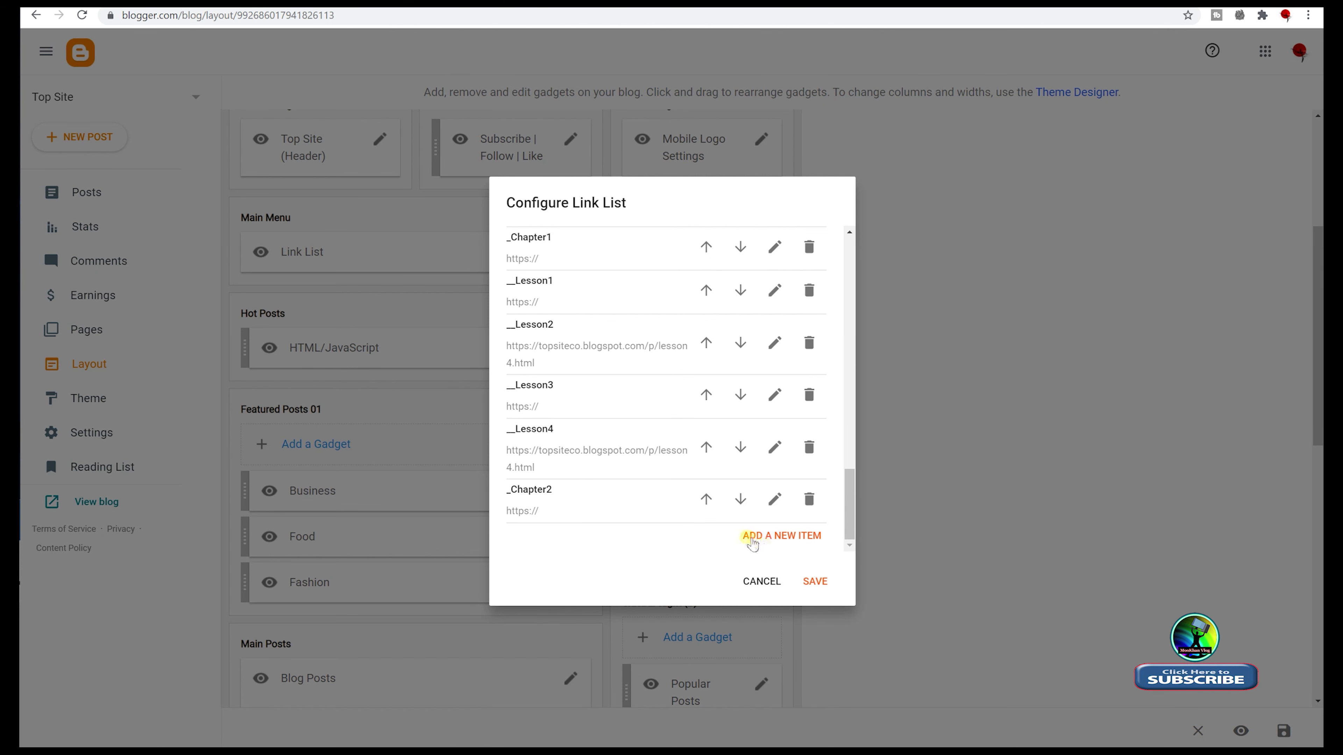
pyautogui.click(769, 536)
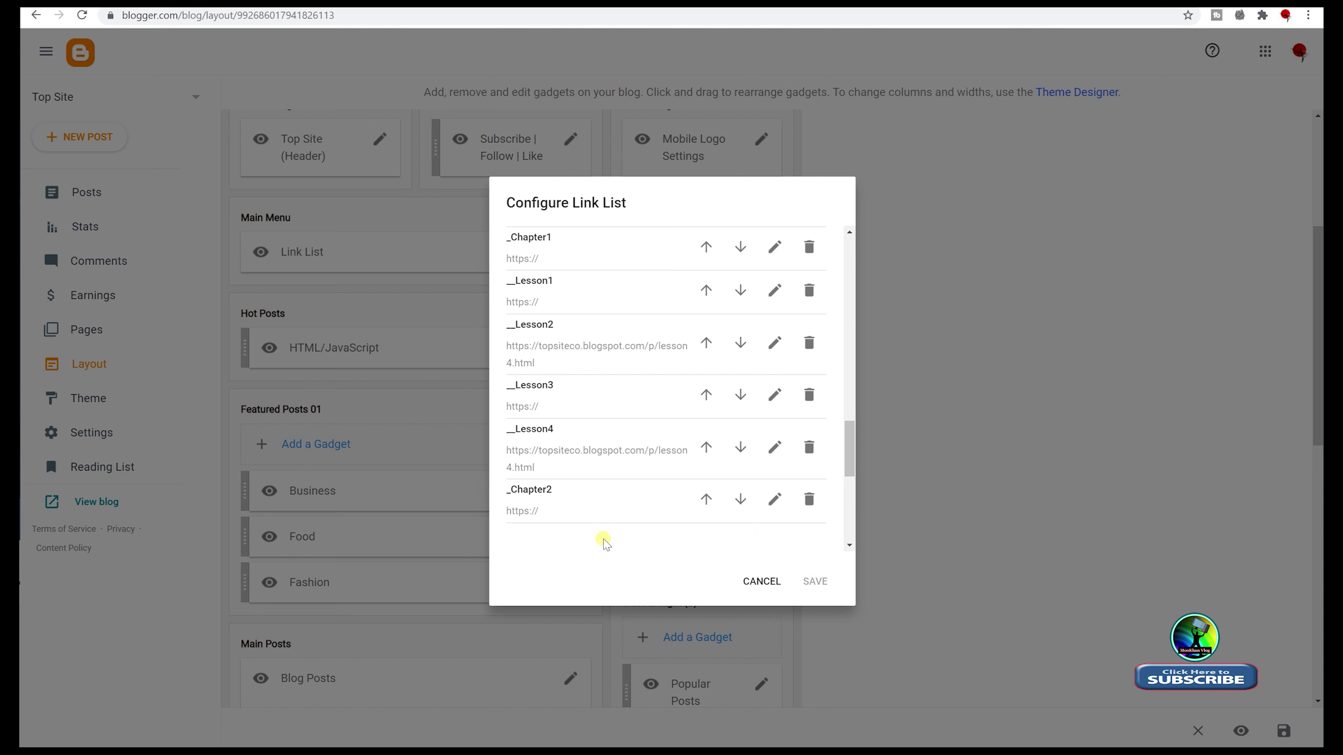
pyautogui.scroll(-10, 602, 543)
pyautogui.scroll(3, 604, 541)
pyautogui.click(561, 341)
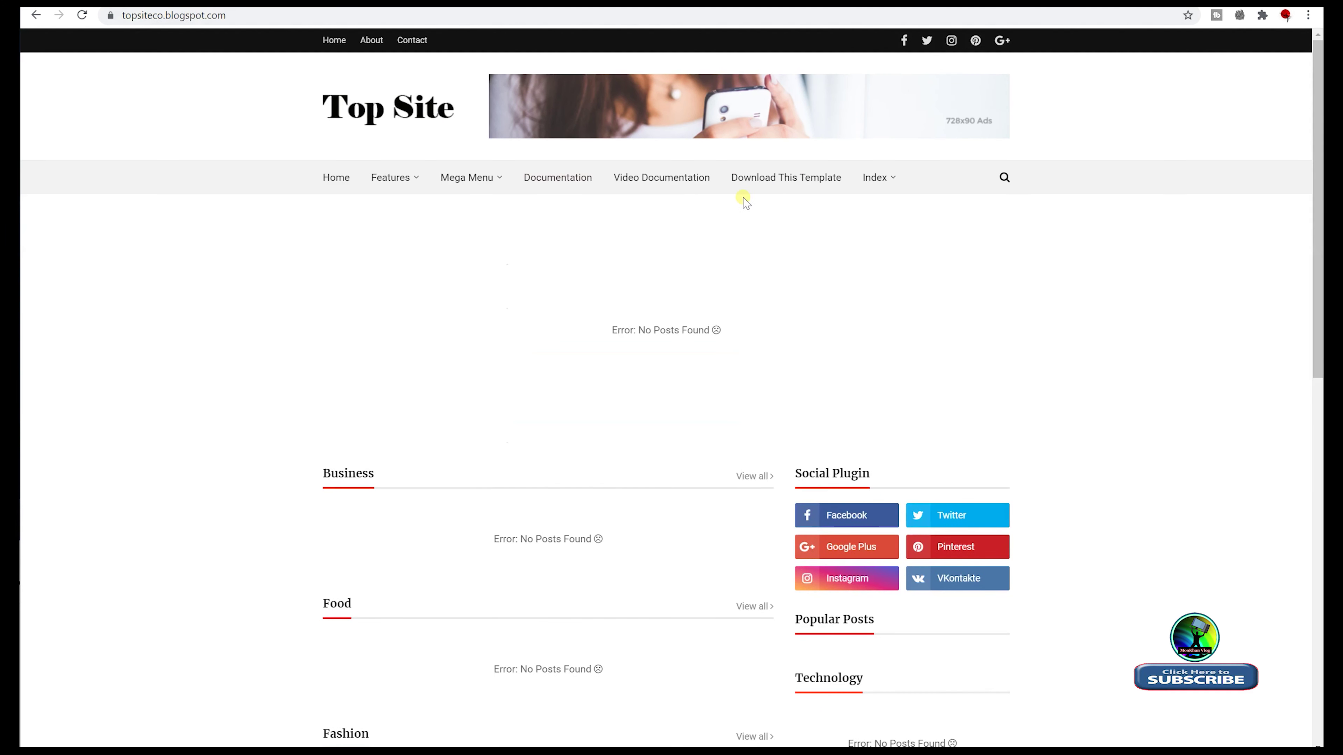
pyautogui.moveTo(872, 182)
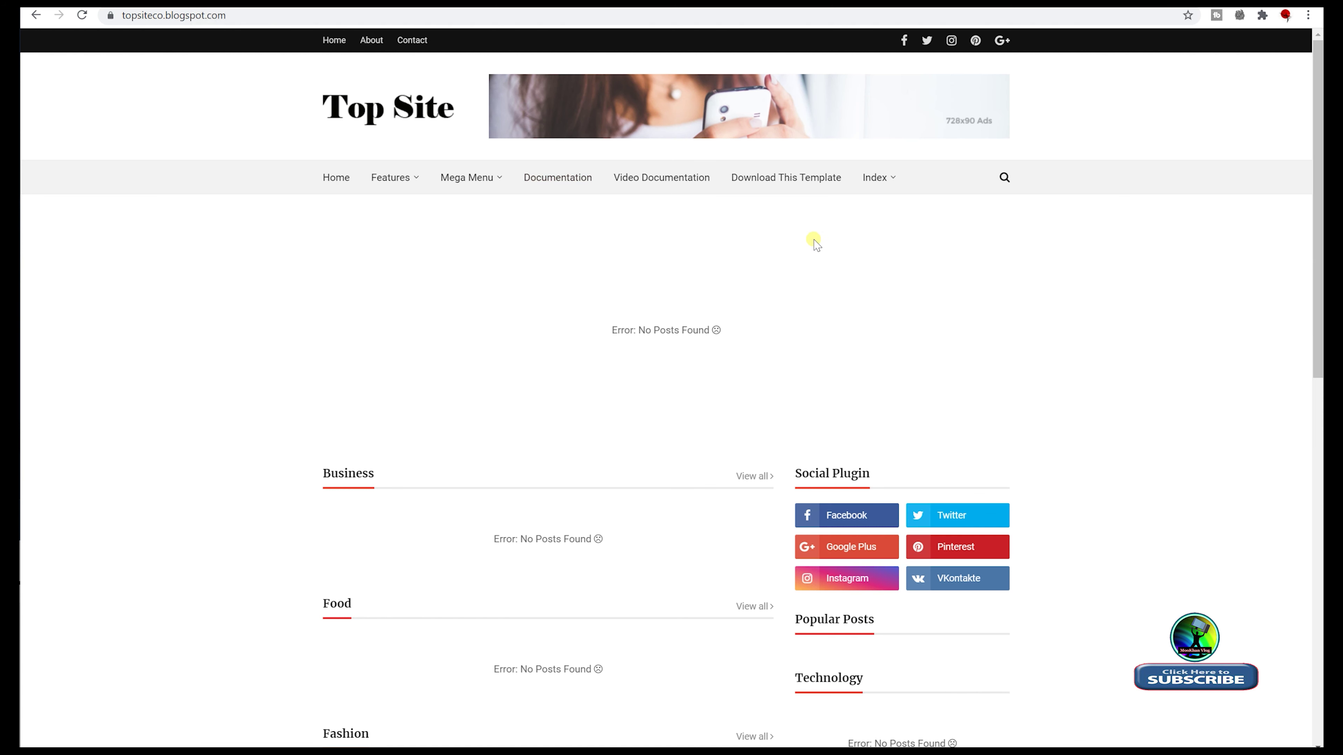
pyautogui.moveTo(887, 183)
pyautogui.moveTo(880, 210)
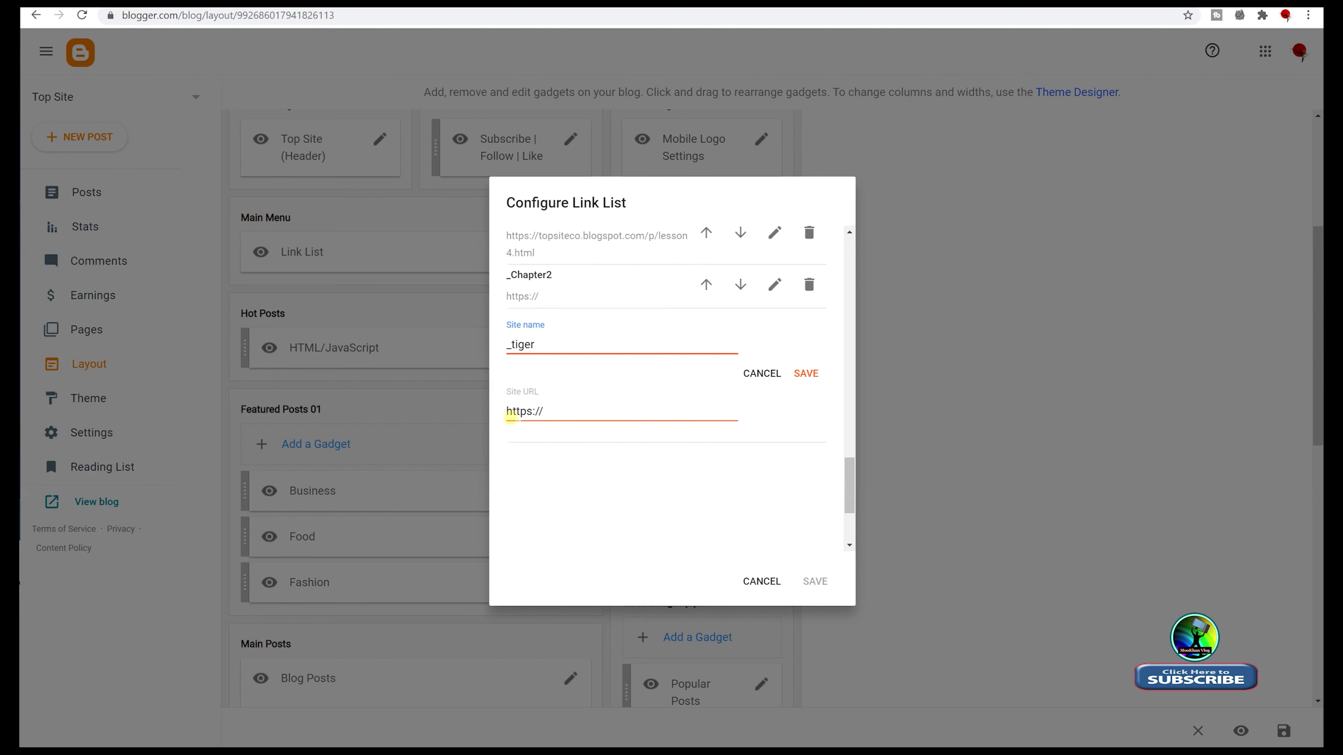
pyautogui.click(511, 345)
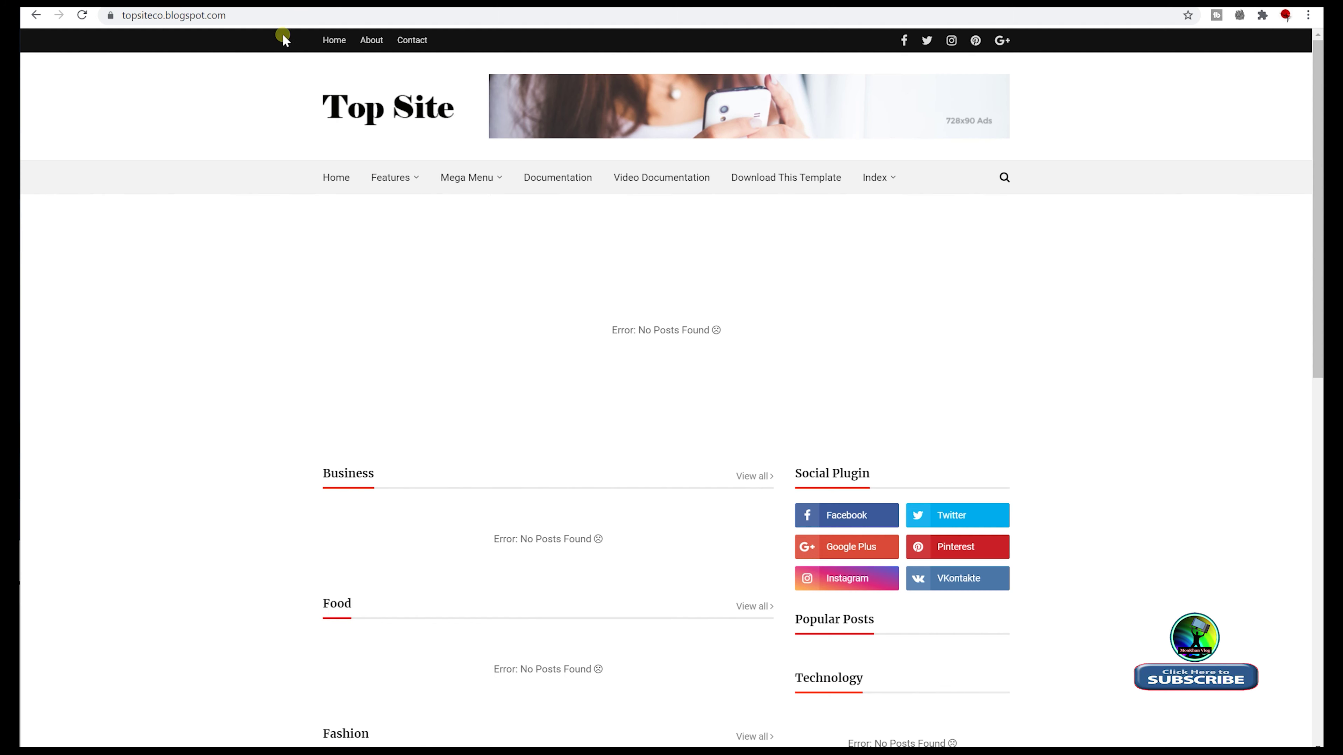
pyautogui.moveTo(875, 179)
pyautogui.moveTo(920, 207)
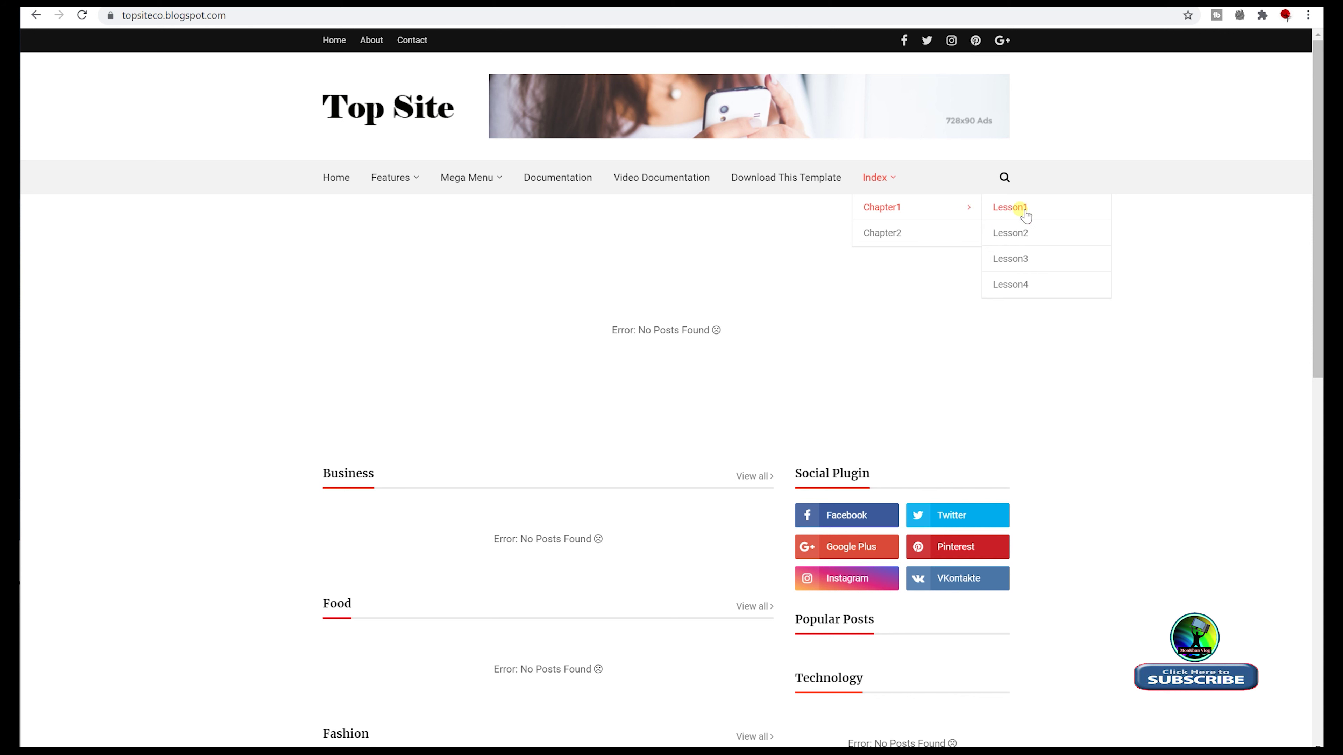
pyautogui.moveTo(968, 203)
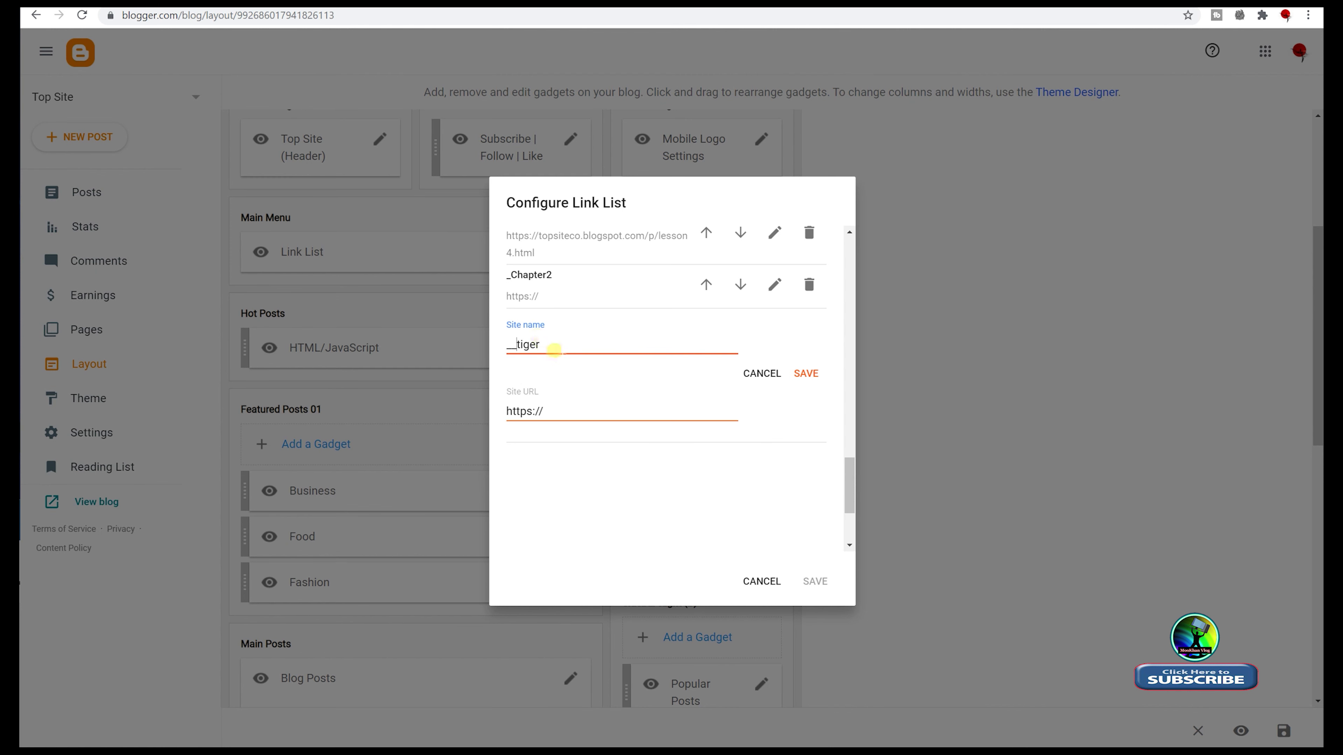
pyautogui.scroll(3, 582, 381)
pyautogui.scroll(-2, 598, 410)
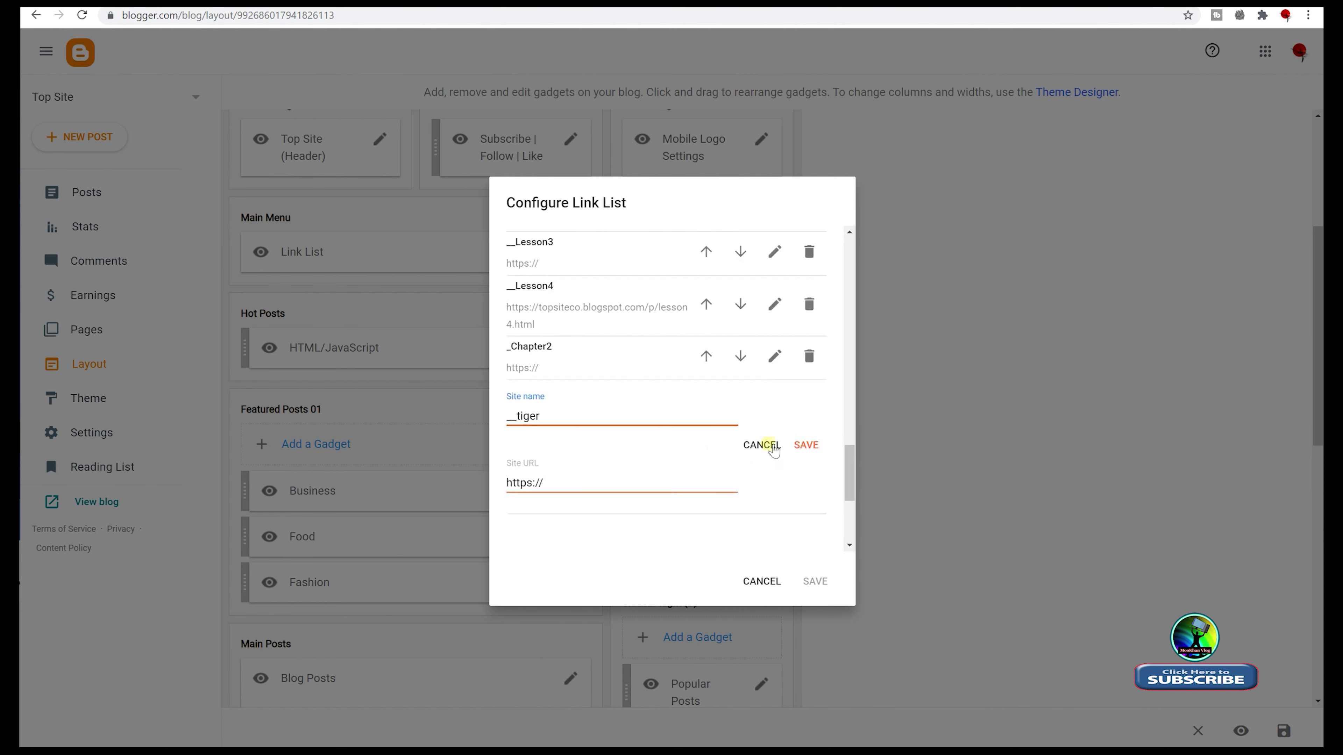
pyautogui.click(763, 446)
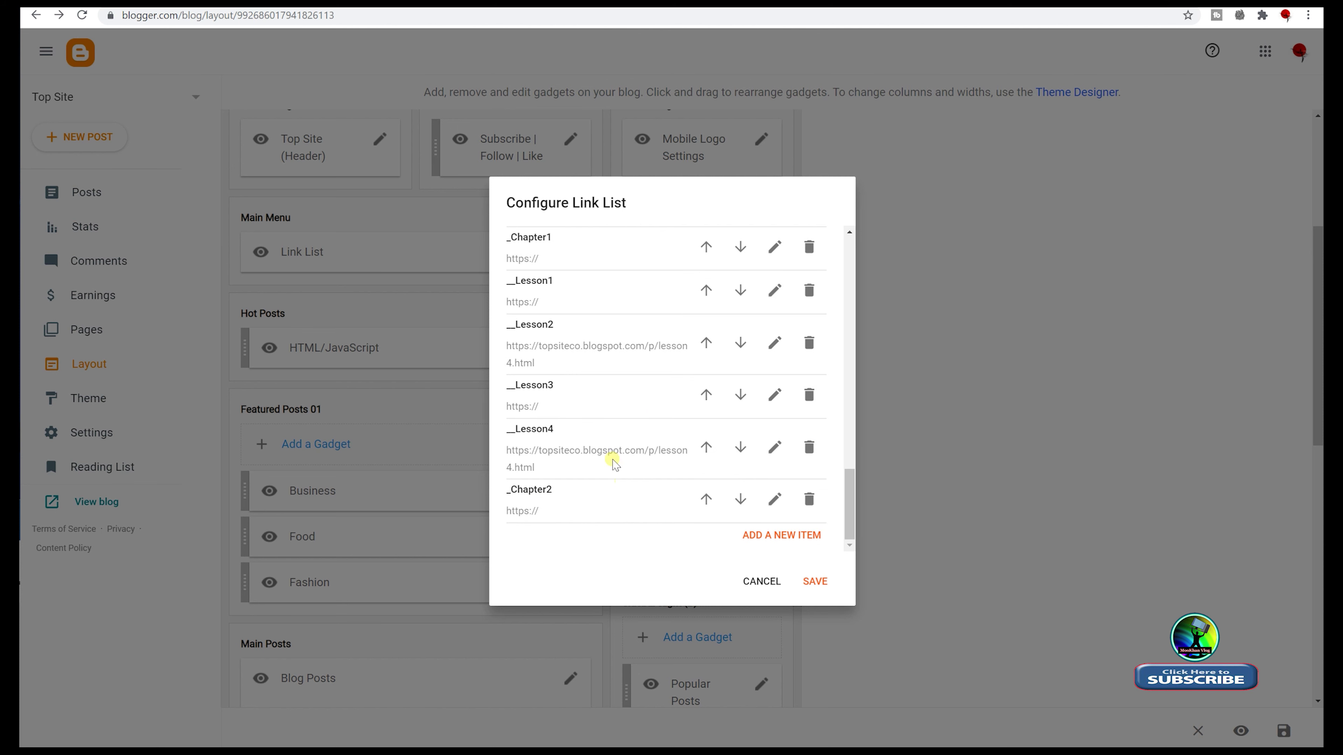
# - Add a new item named __lessonA below _Chapter2 in the Main Menu link list, keeping its default URL
pyautogui.click(759, 537)
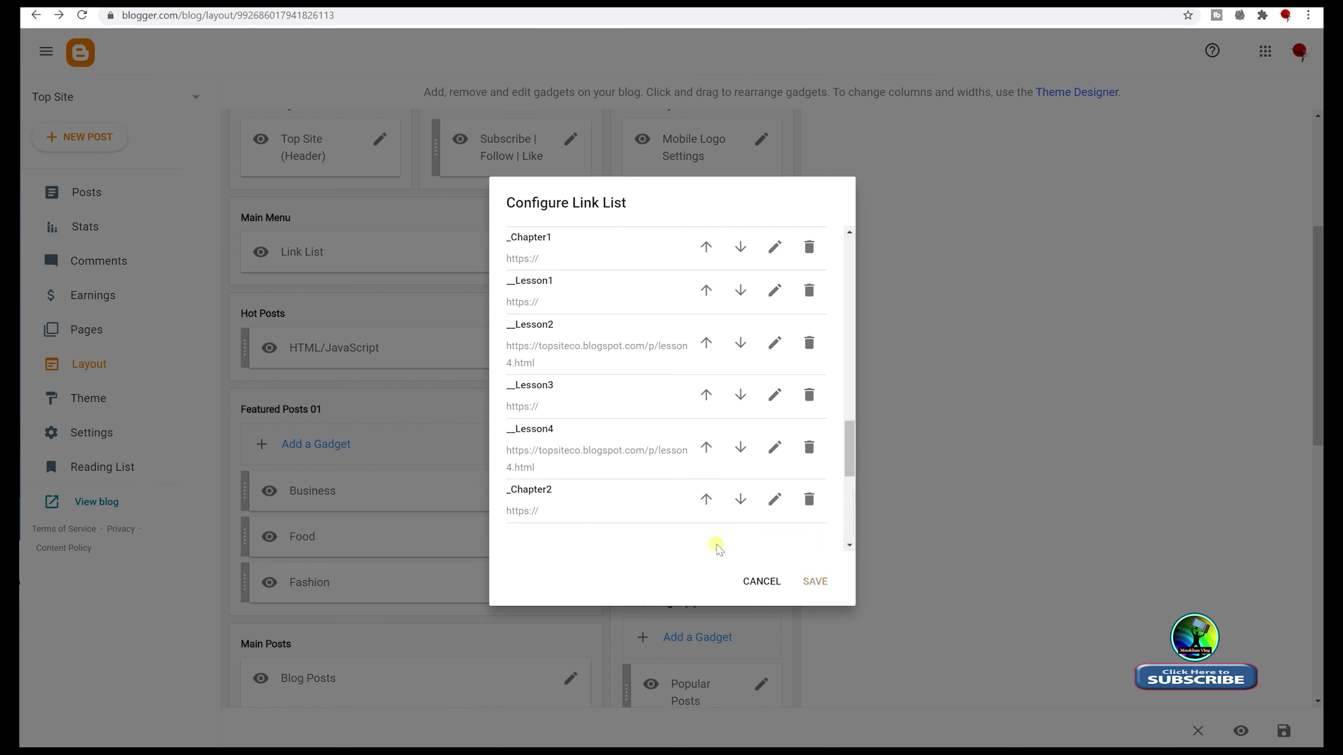
pyautogui.click(541, 413)
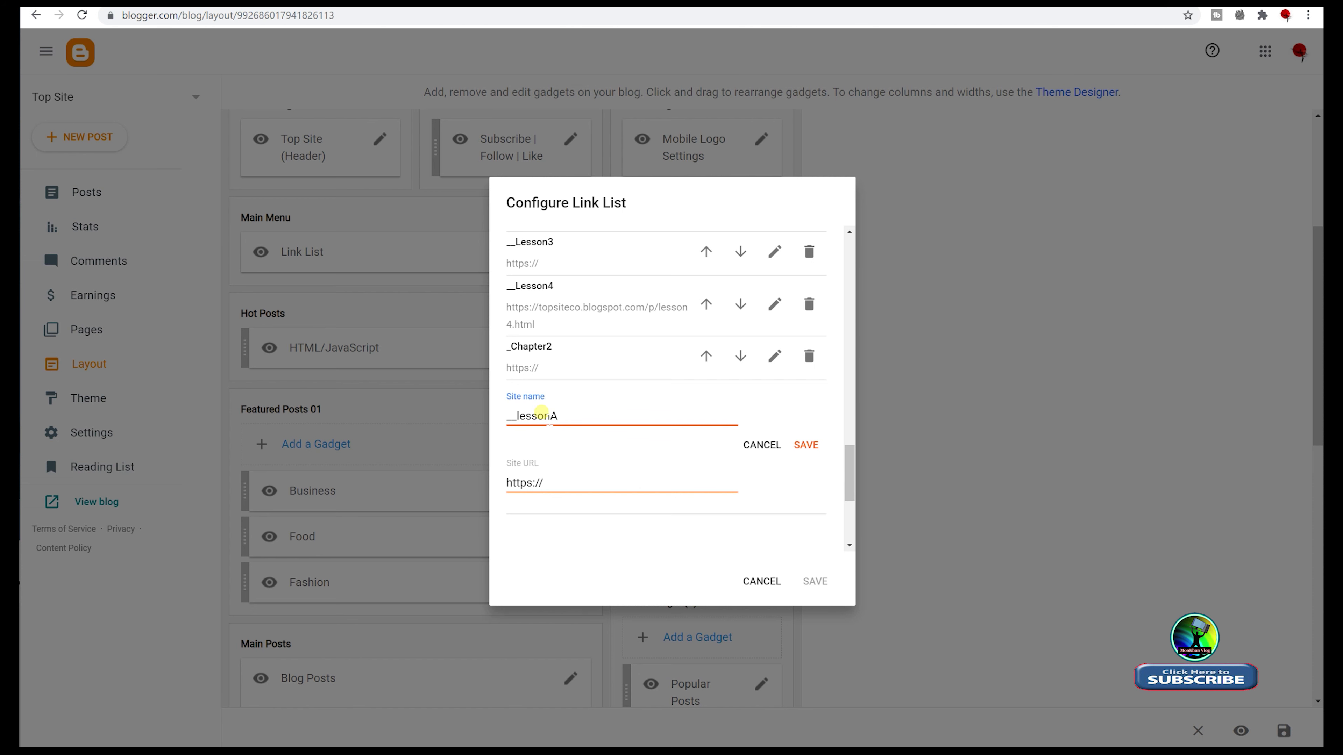
pyautogui.click(807, 447)
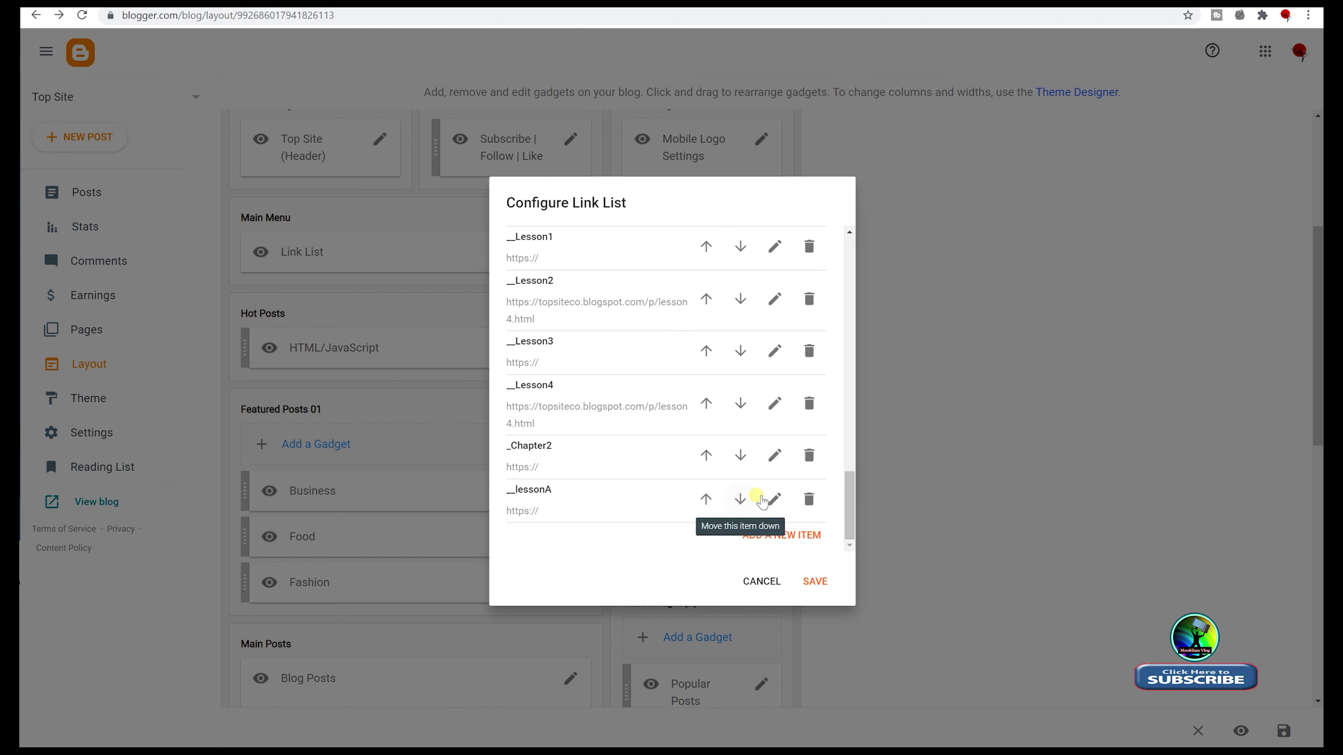
pyautogui.click(774, 498)
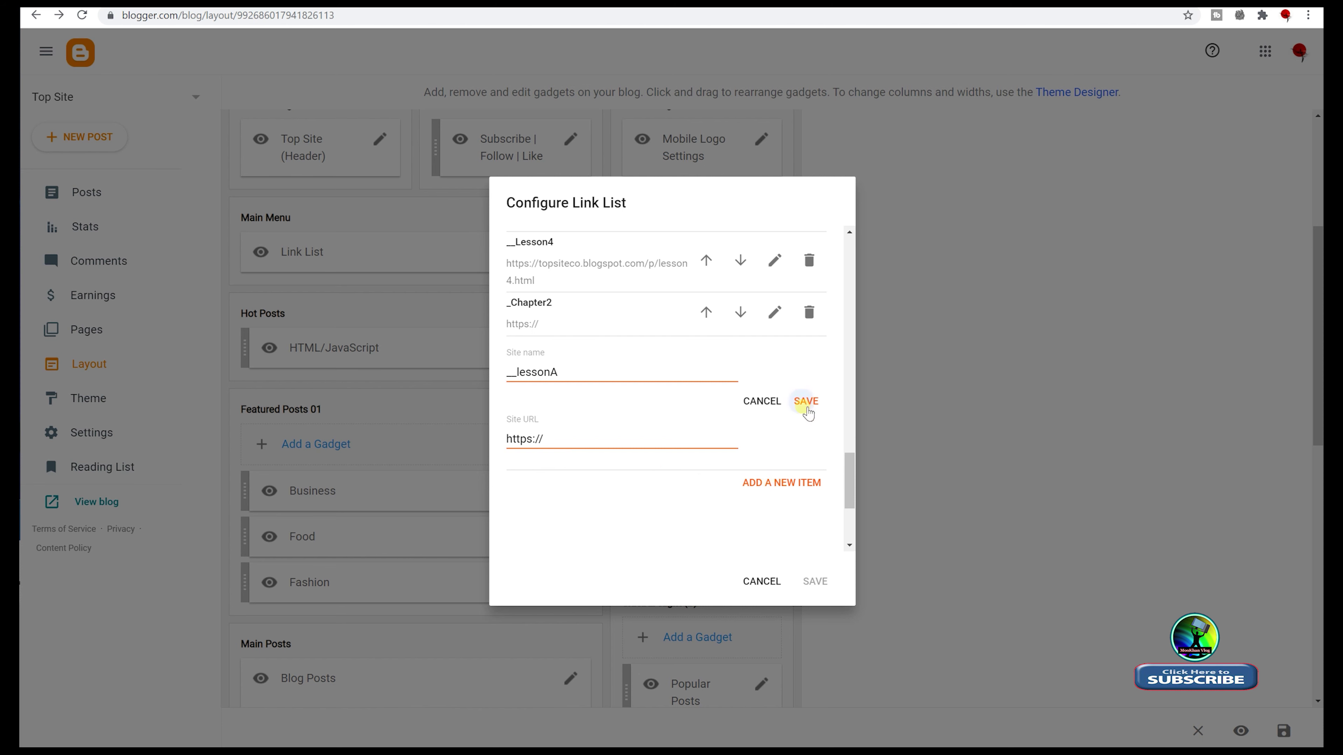
pyautogui.click(806, 401)
# - Add a second sub-item named __lessonB below __lessonA in the link list
pyautogui.click(790, 535)
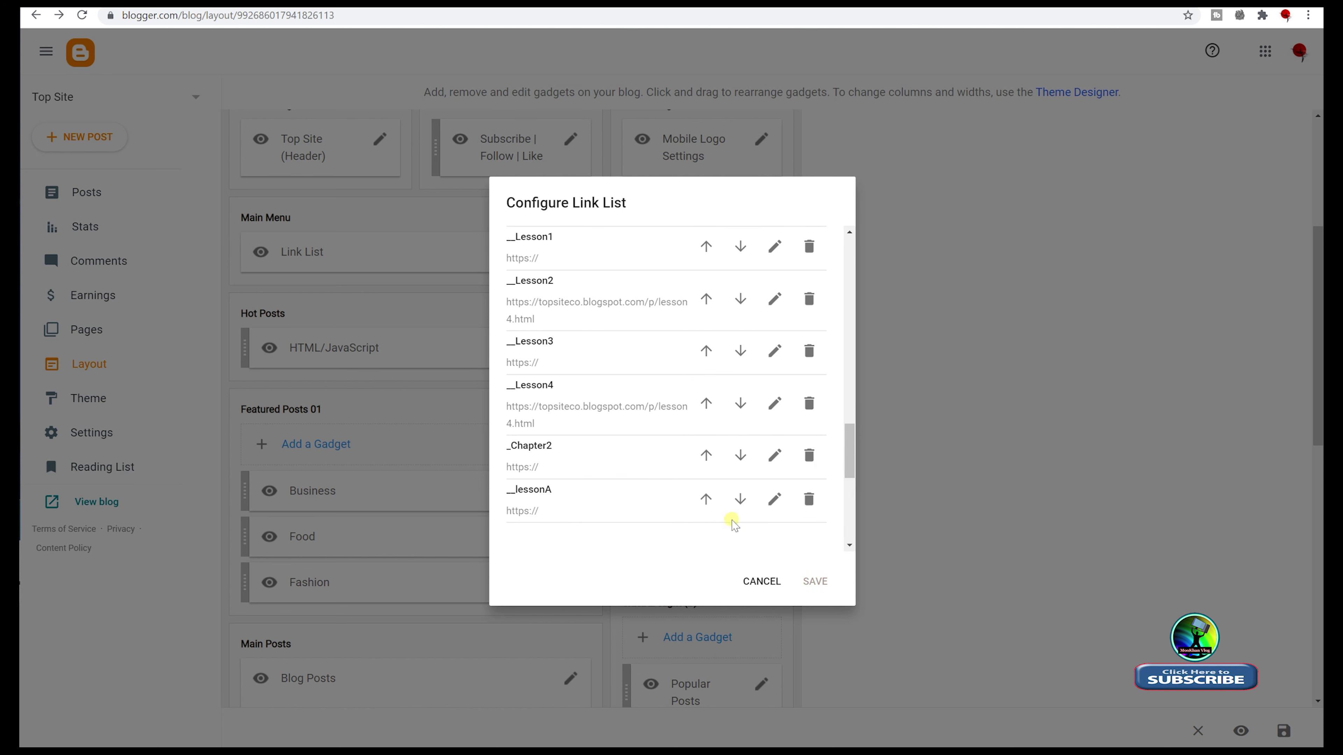
pyautogui.click(545, 416)
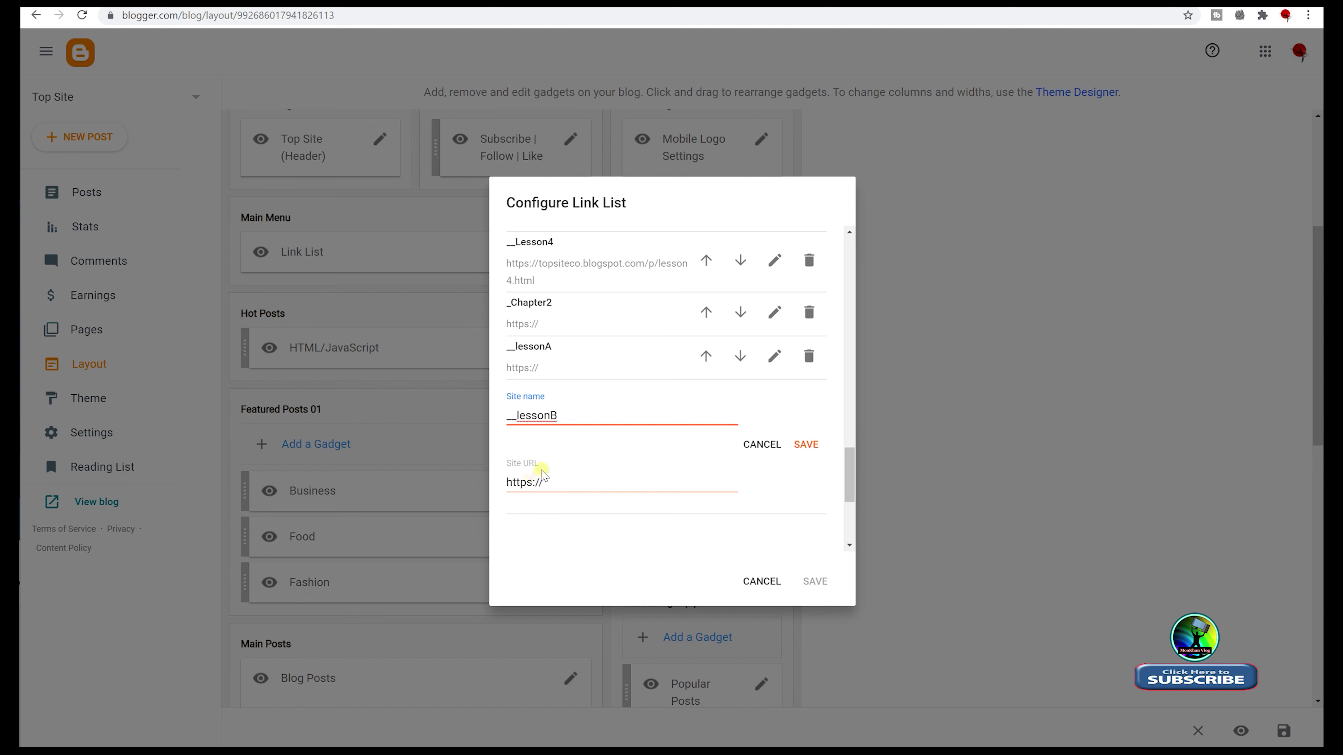
pyautogui.click(806, 444)
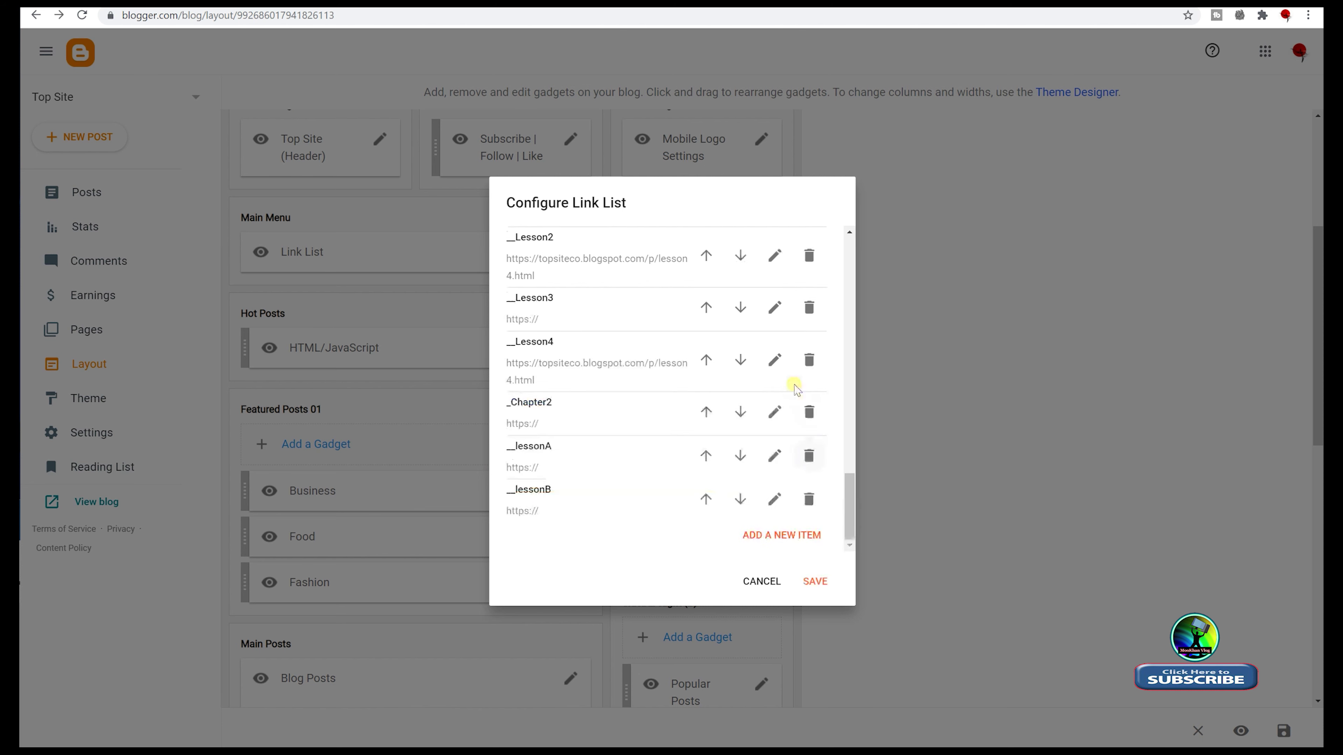
# - Add an item named __lessonC below __lessonB, and save the link list and the layout
pyautogui.click(767, 545)
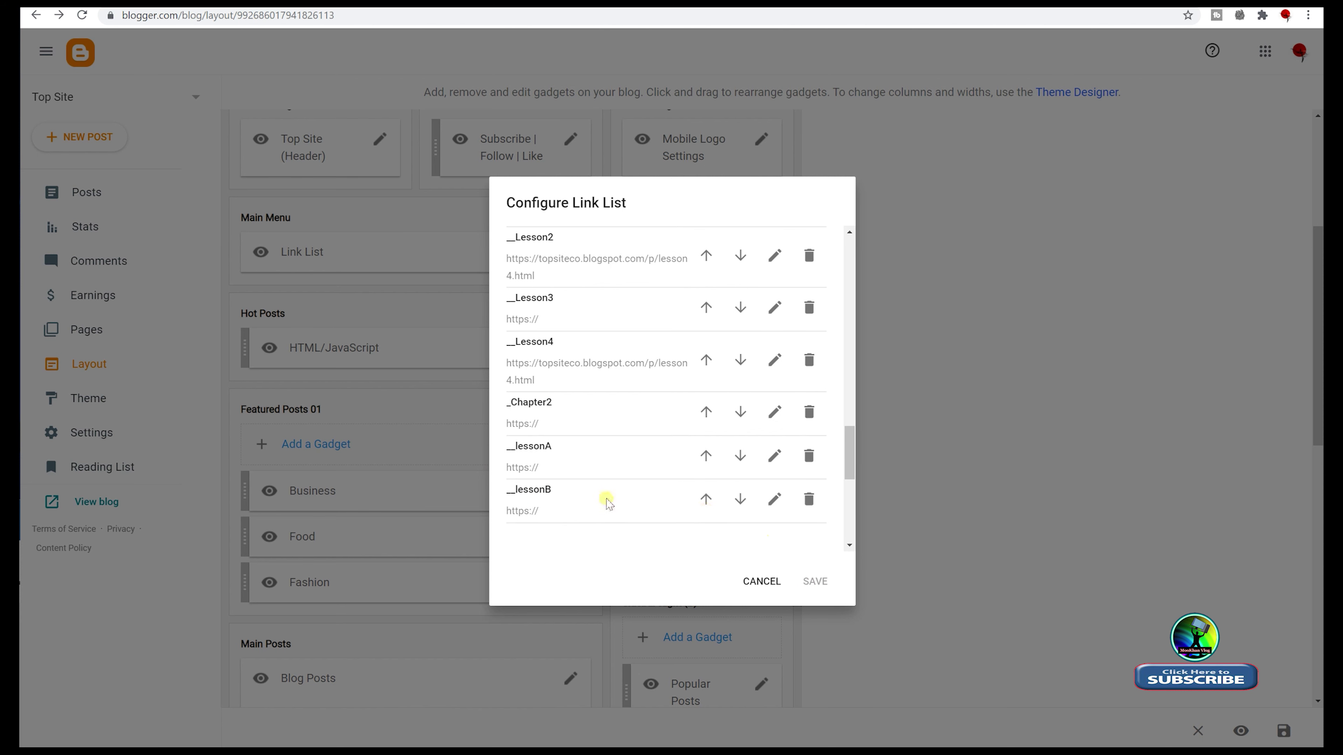
pyautogui.click(559, 414)
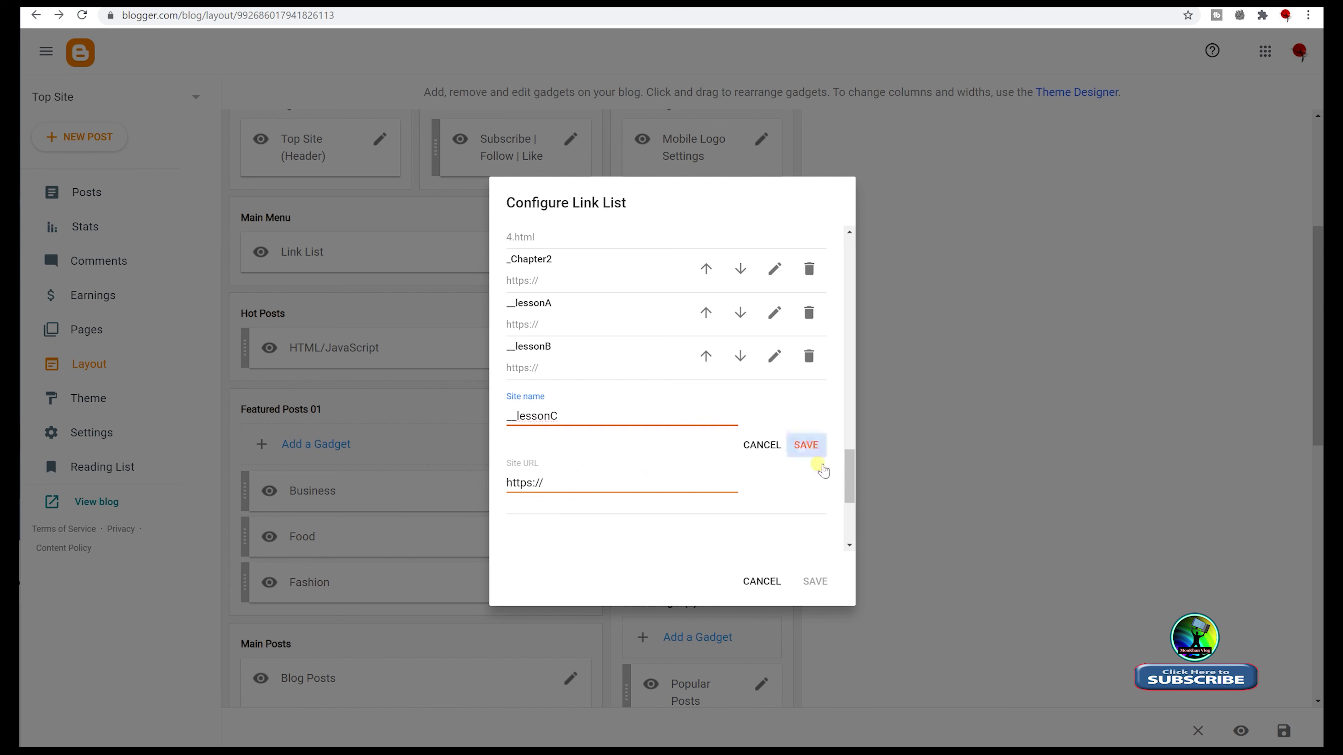
pyautogui.click(818, 449)
pyautogui.click(825, 583)
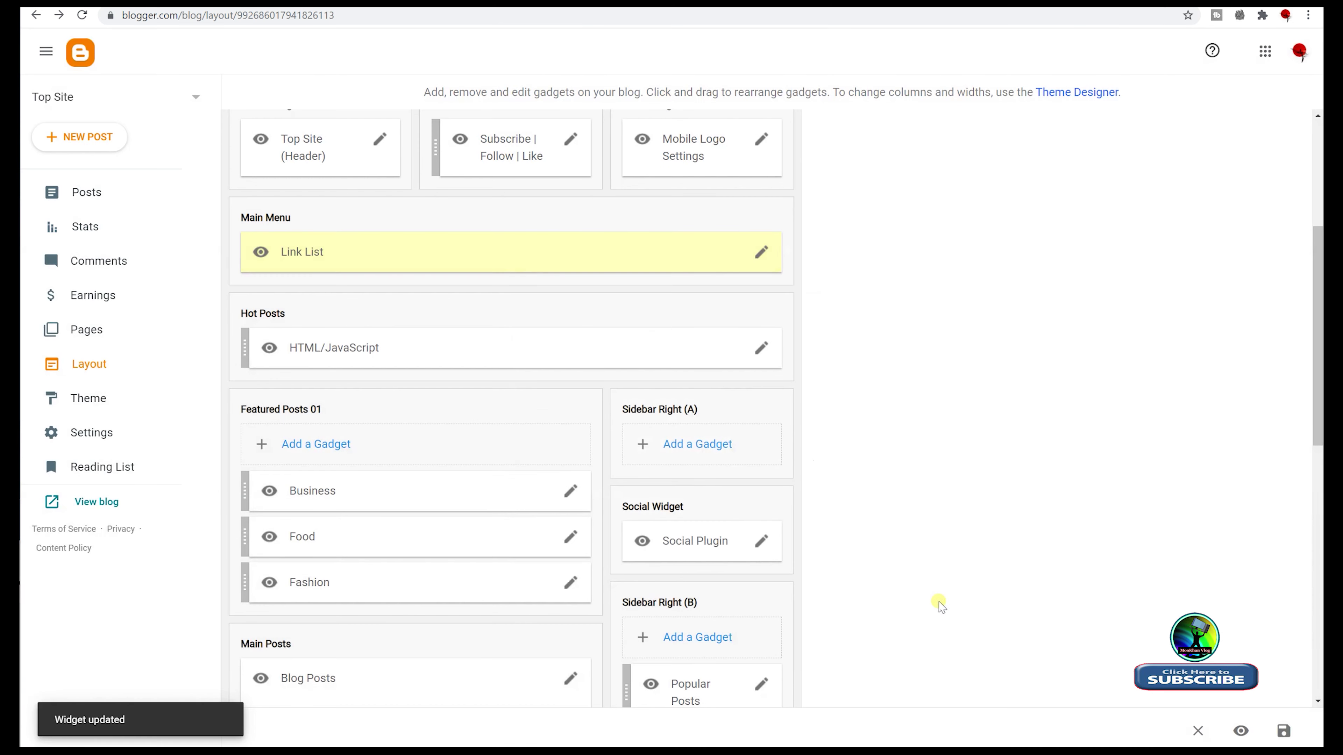
pyautogui.click(1290, 736)
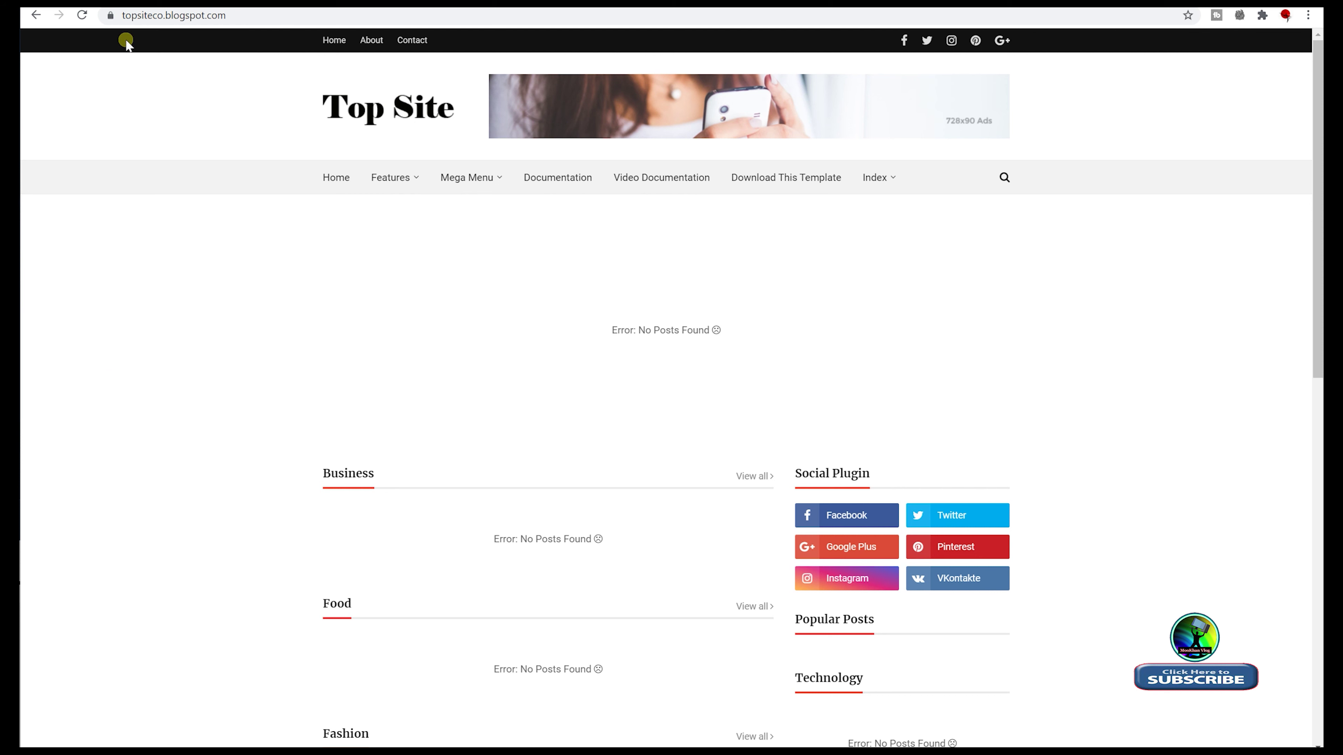
# - Switch to the published blog, reload it, and check the lessons listed under Index > Chapter1 and Chapter2
pyautogui.moveTo(895, 190)
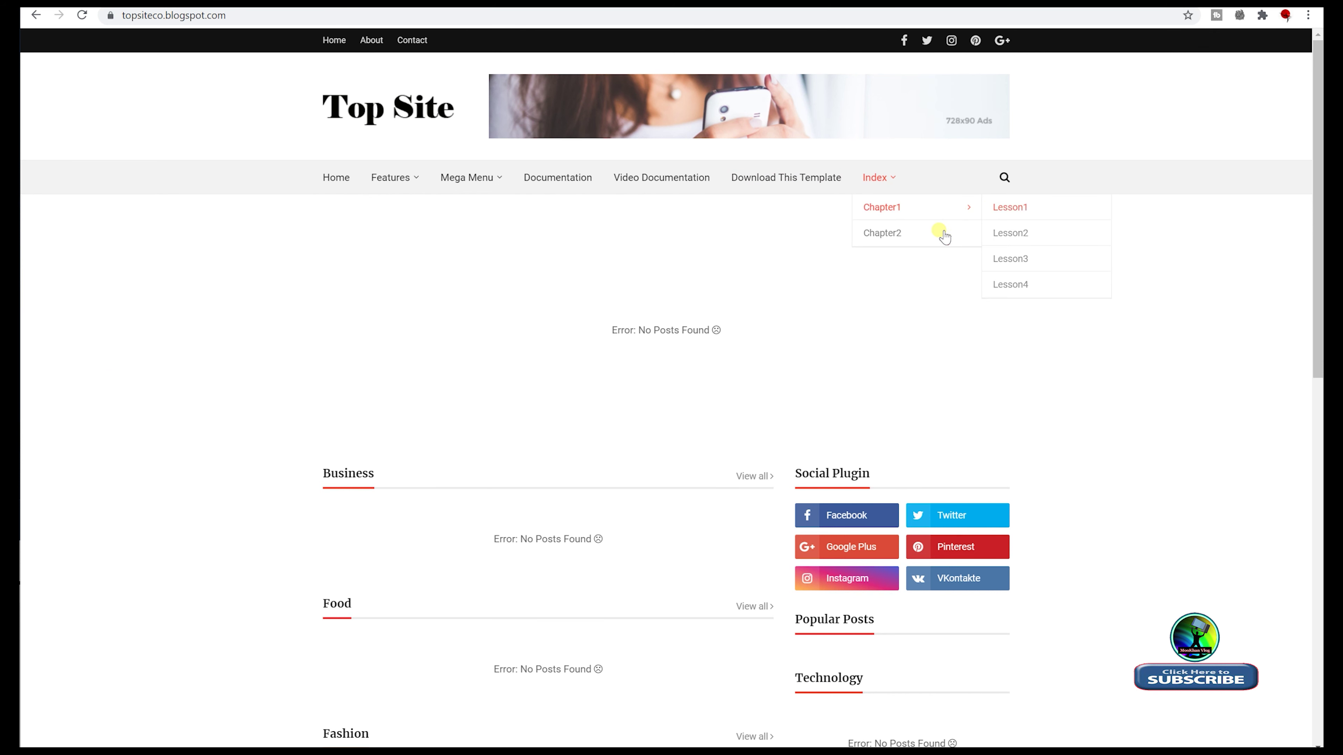
pyautogui.click(81, 15)
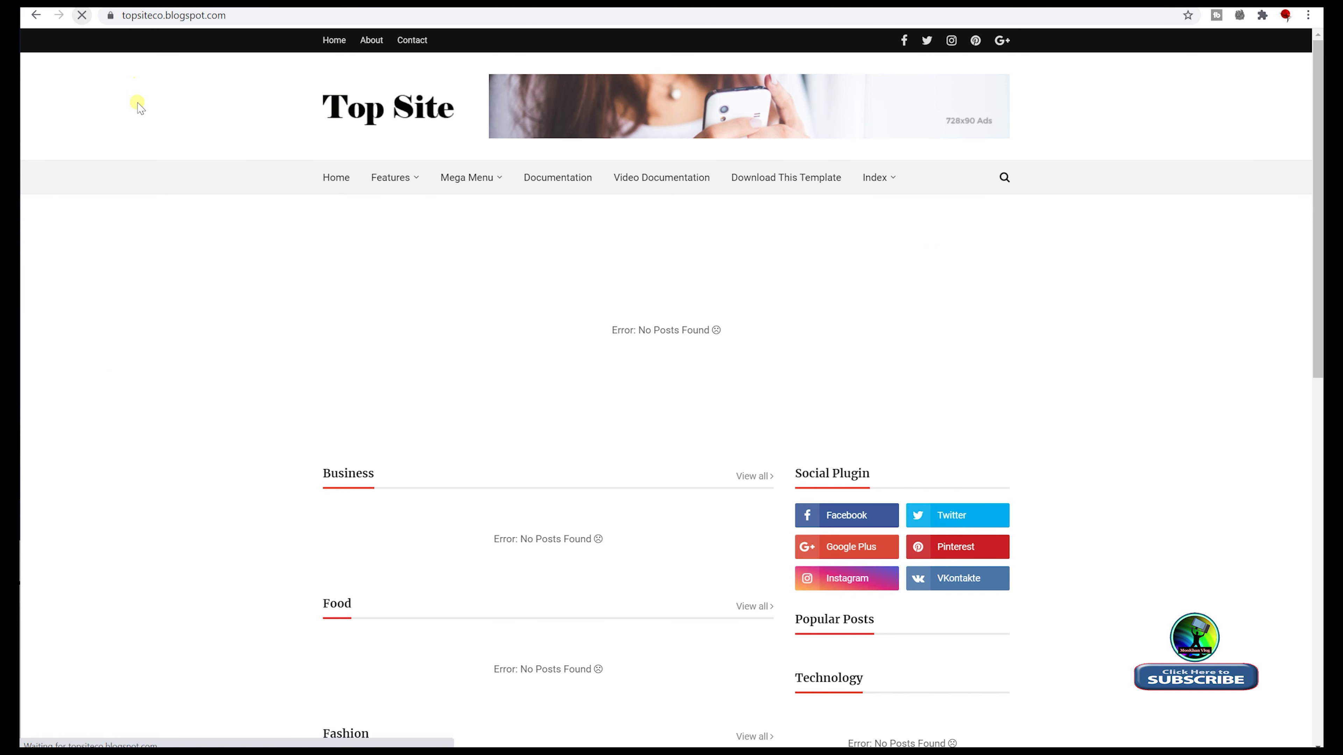
pyautogui.moveTo(888, 183)
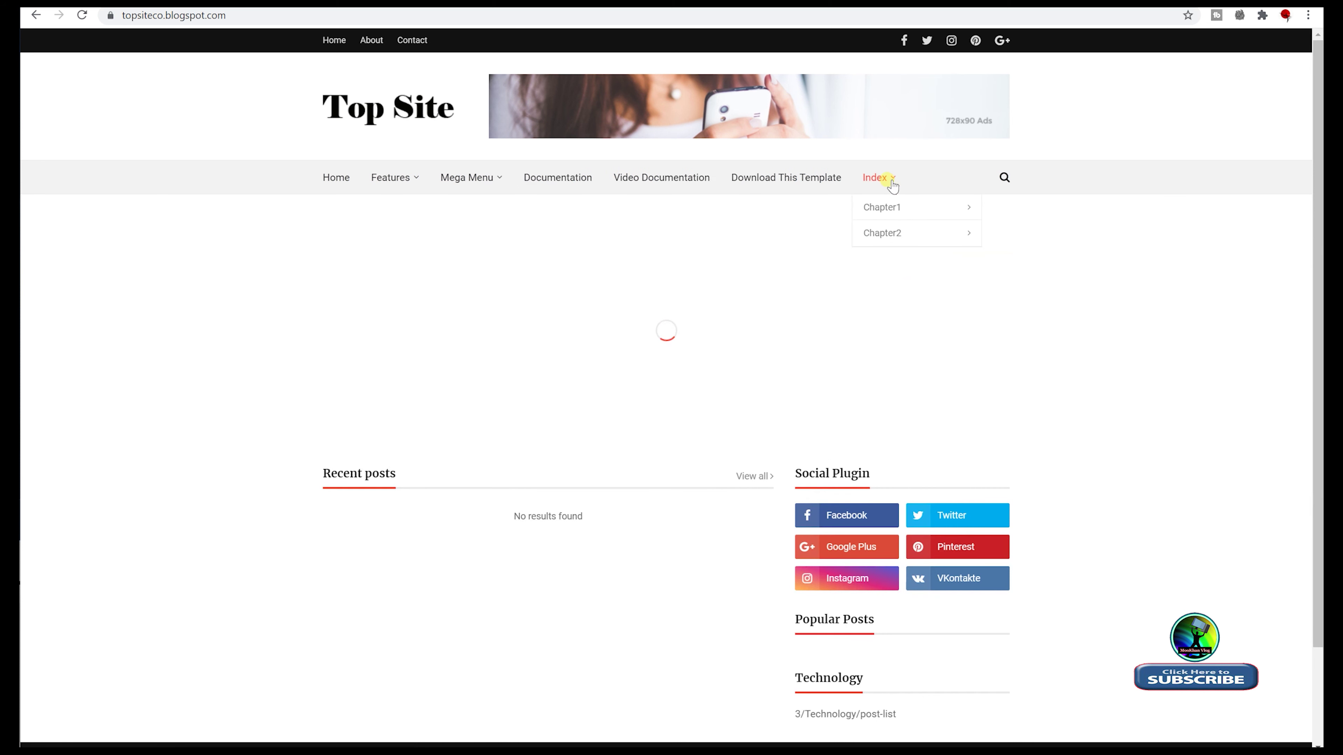
pyautogui.moveTo(938, 207)
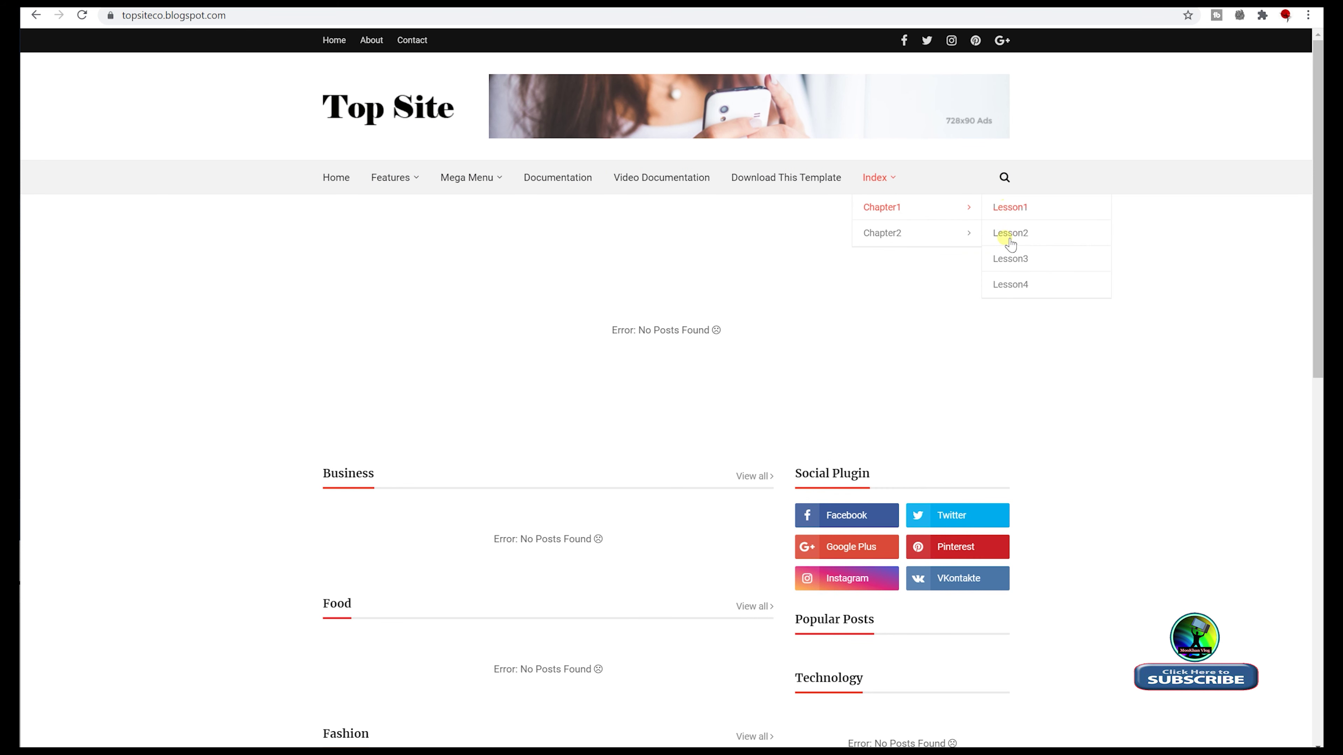
pyautogui.moveTo(920, 238)
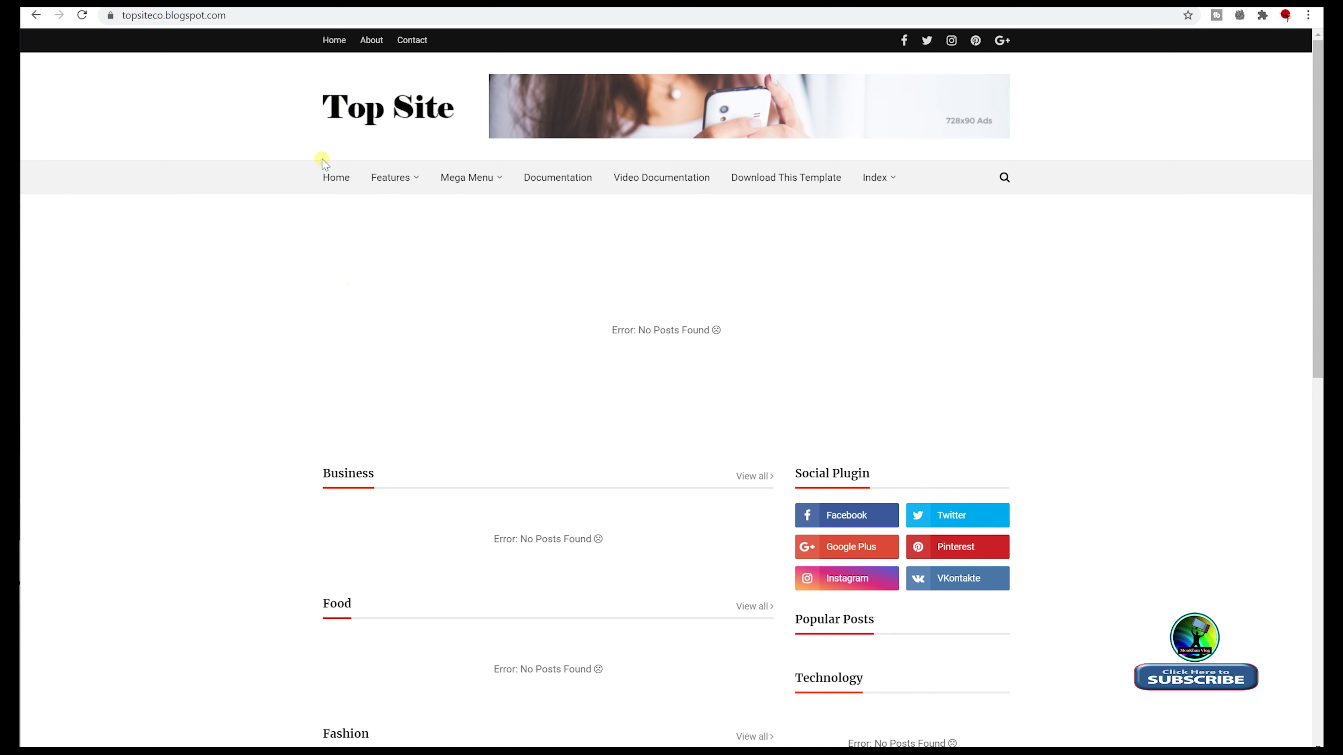
pyautogui.scroll(-5, 500, 357)
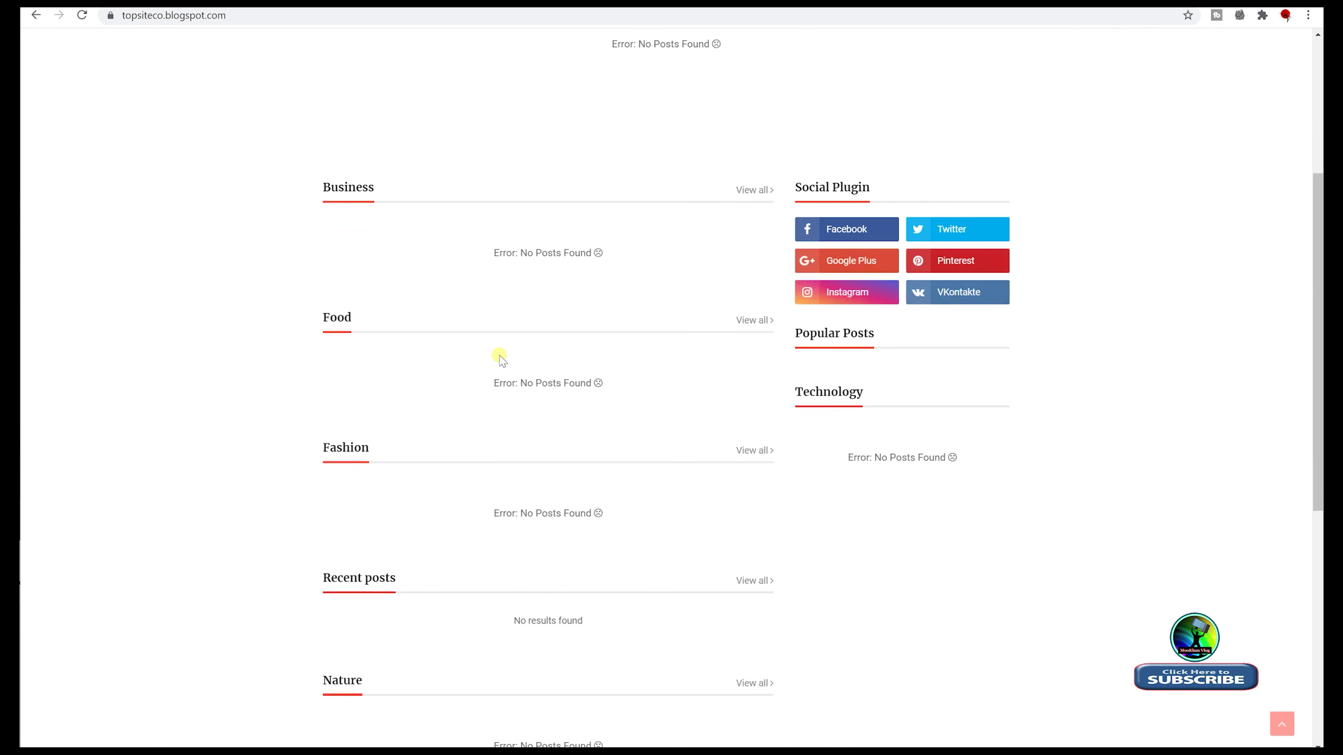
pyautogui.scroll(4, 501, 358)
pyautogui.scroll(1, 502, 365)
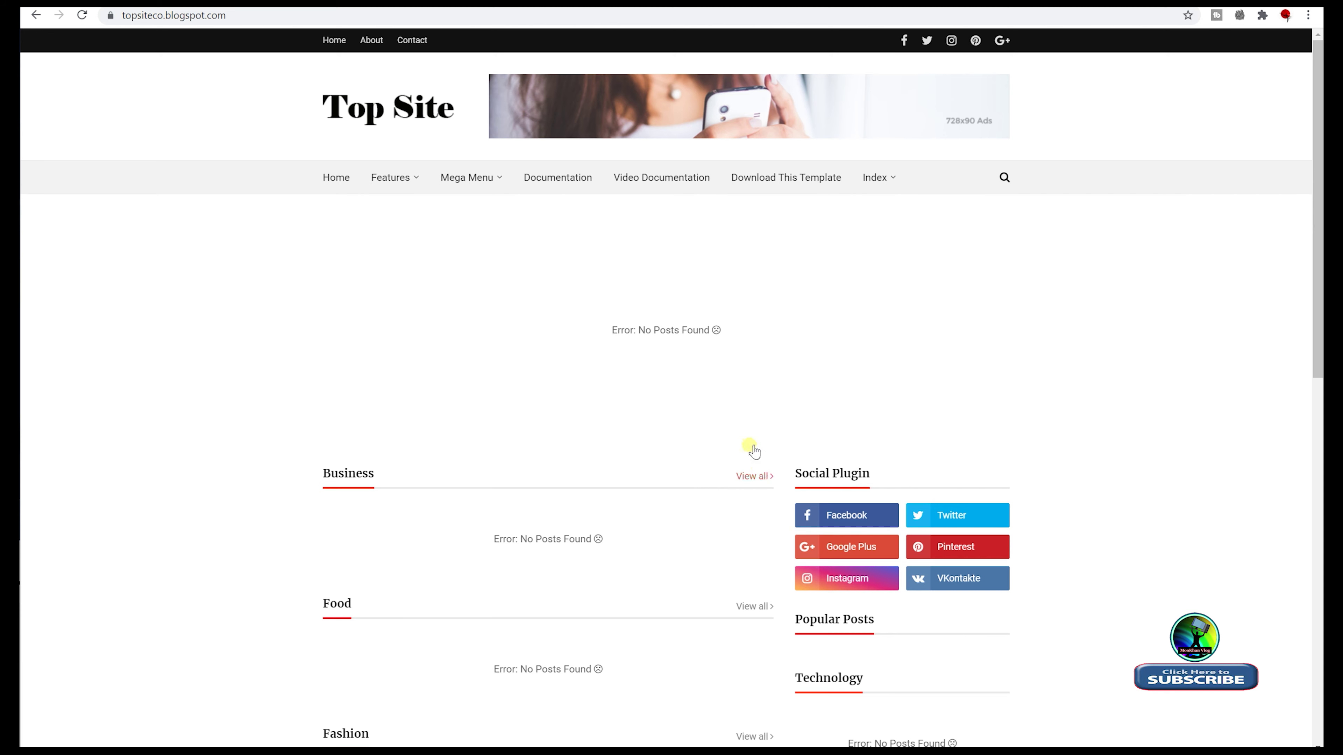
pyautogui.scroll(-4, 1065, 671)
pyautogui.scroll(4, 1076, 619)
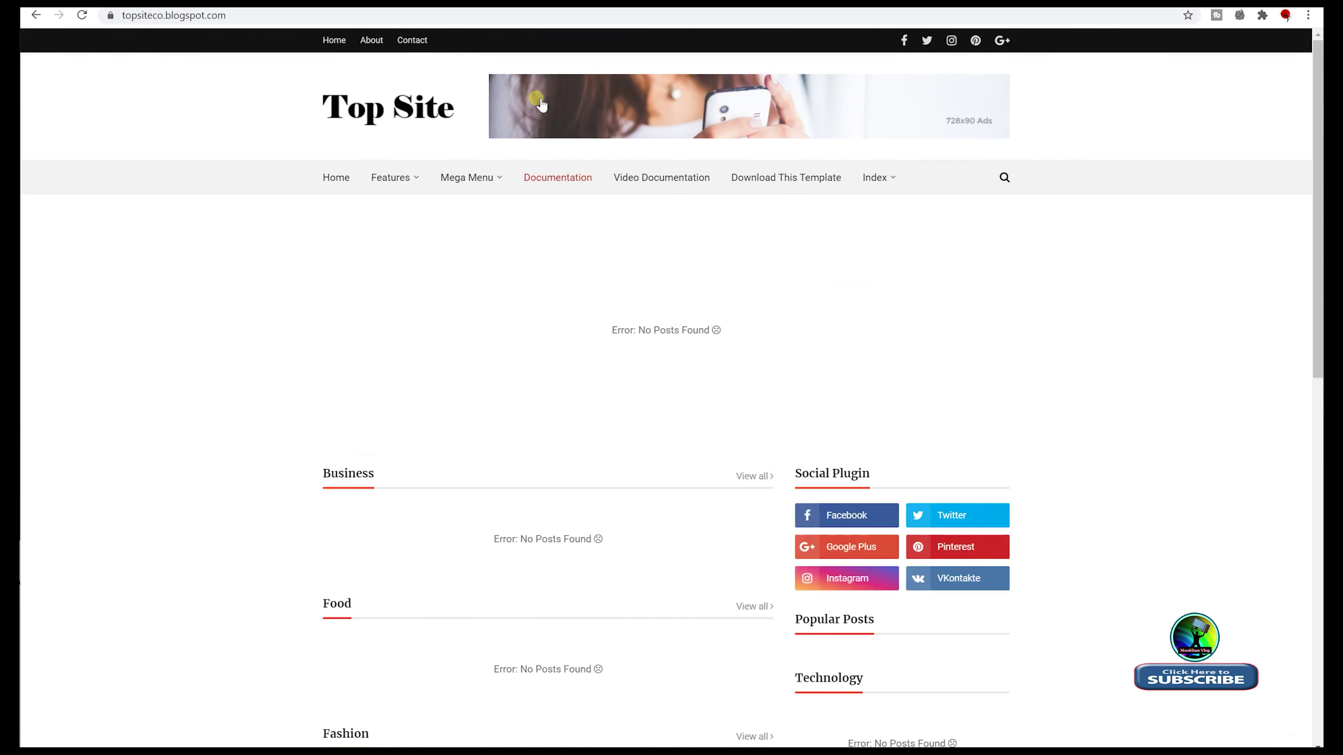